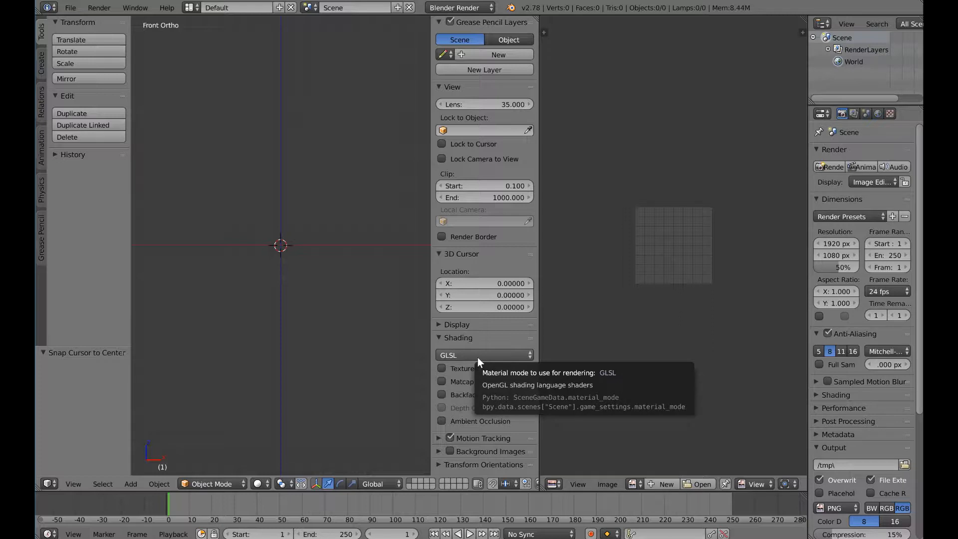
# Step: Hide the 3D view's properties sidebar and enlarge the Info editor to expose the operation log
pyautogui.press('n')
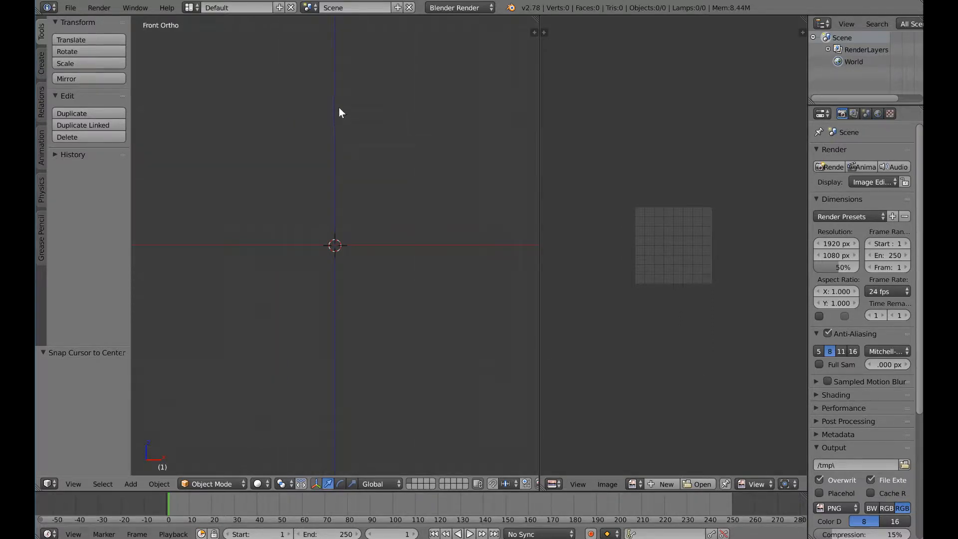
pyautogui.moveTo(455, 15); pyautogui.dragTo(458, 90)
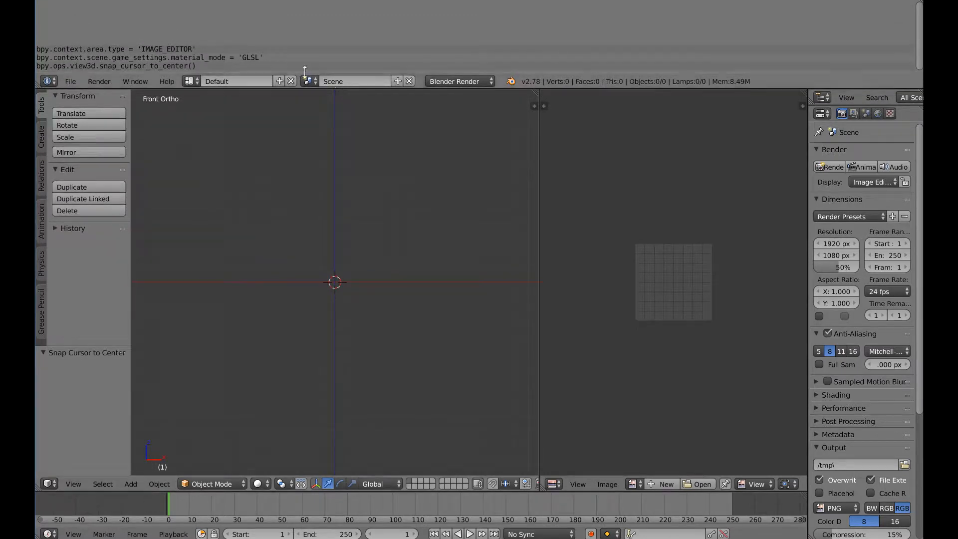
# Step: Delete all the logged entries from the Info editor and widen the image editor beside the 3D view
pyautogui.click(178, 56)
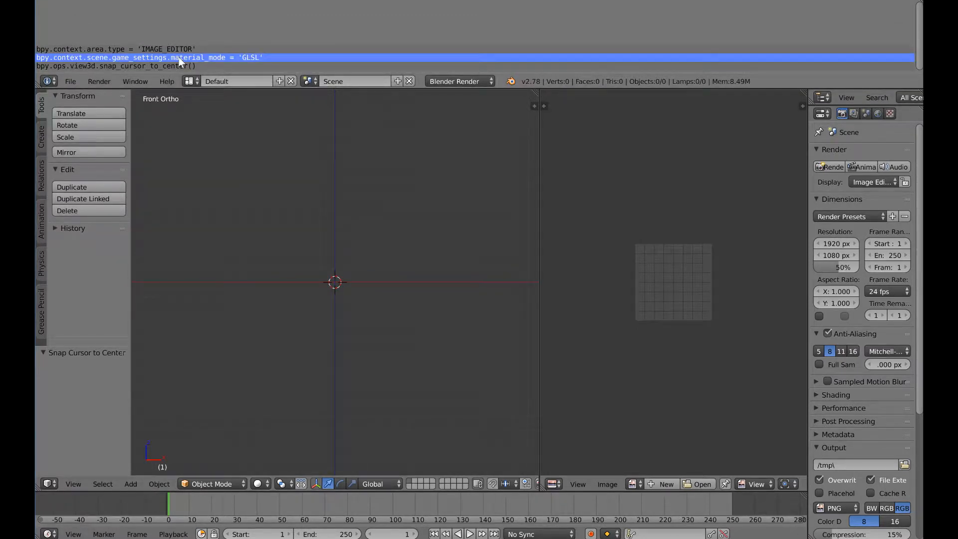
pyautogui.press('x')
pyautogui.click(172, 64)
pyautogui.press('x')
pyautogui.click(174, 65)
pyautogui.press('x')
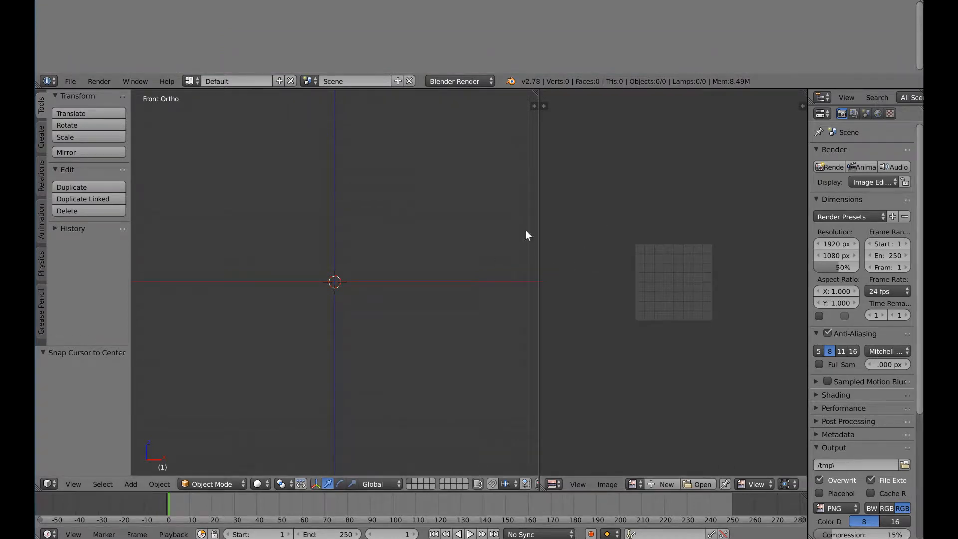
pyautogui.moveTo(539, 217); pyautogui.dragTo(503, 216)
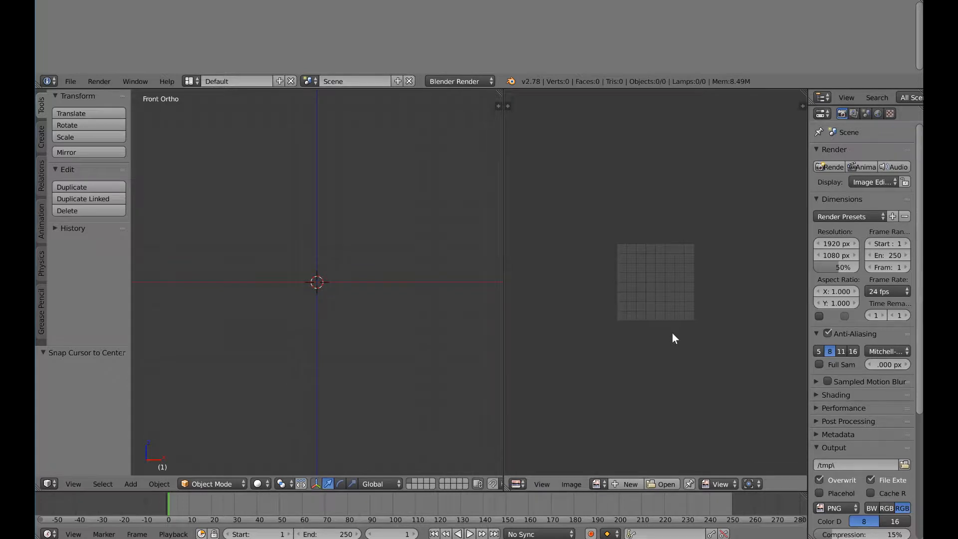
# Step: Import Citrate Synthase.wrl through the X3D Extensible 3D importer from Desktop\3D Tour of the Cell\Assets\Cellular Respiration\Citric Acid Cycle
pyautogui.click(71, 81)
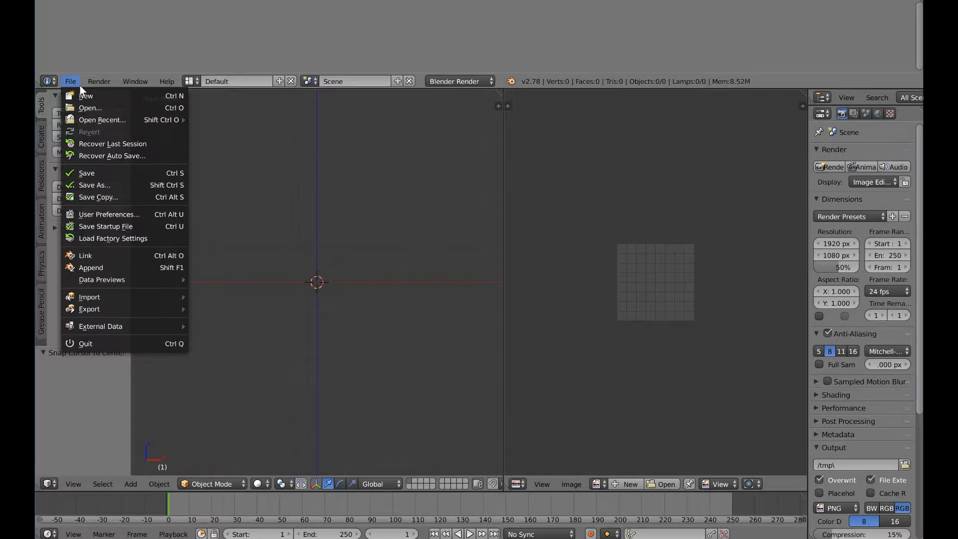
pyautogui.moveTo(121, 297)
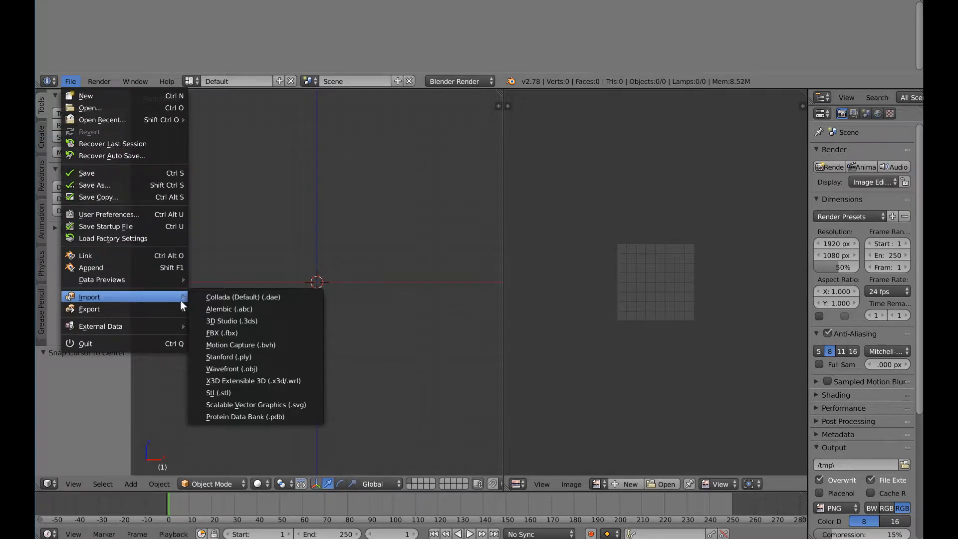
pyautogui.click(303, 381)
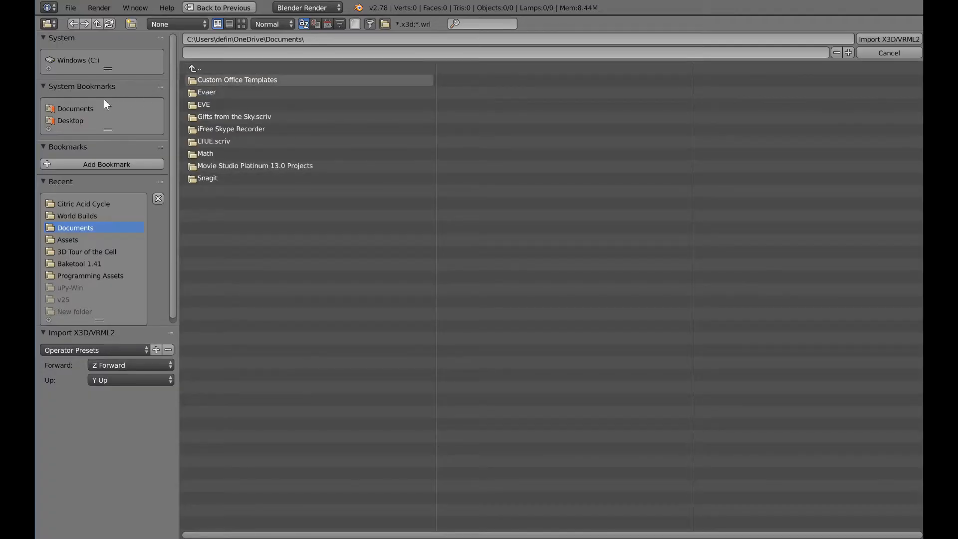
pyautogui.click(74, 119)
pyautogui.click(250, 81)
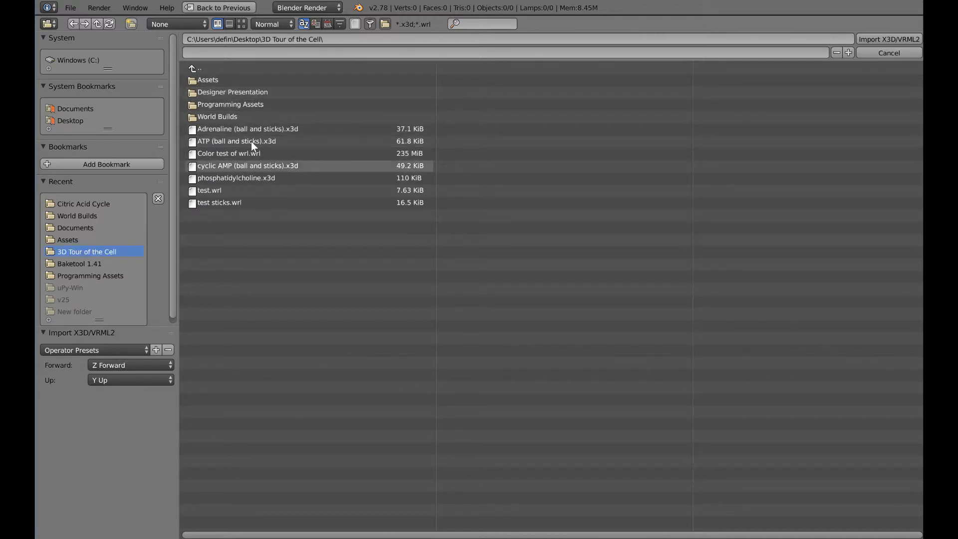
pyautogui.click(222, 80)
pyautogui.click(222, 80)
pyautogui.click(222, 79)
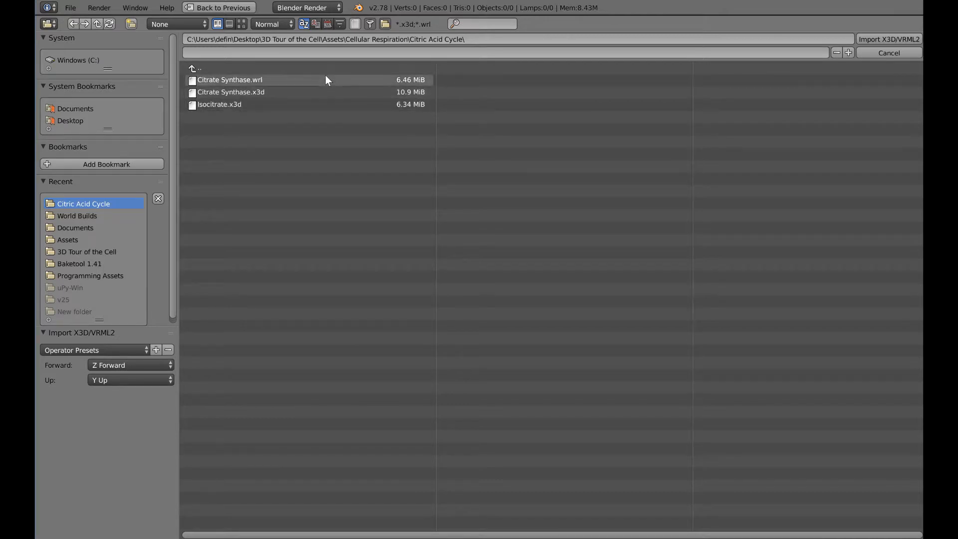
pyautogui.click(288, 81)
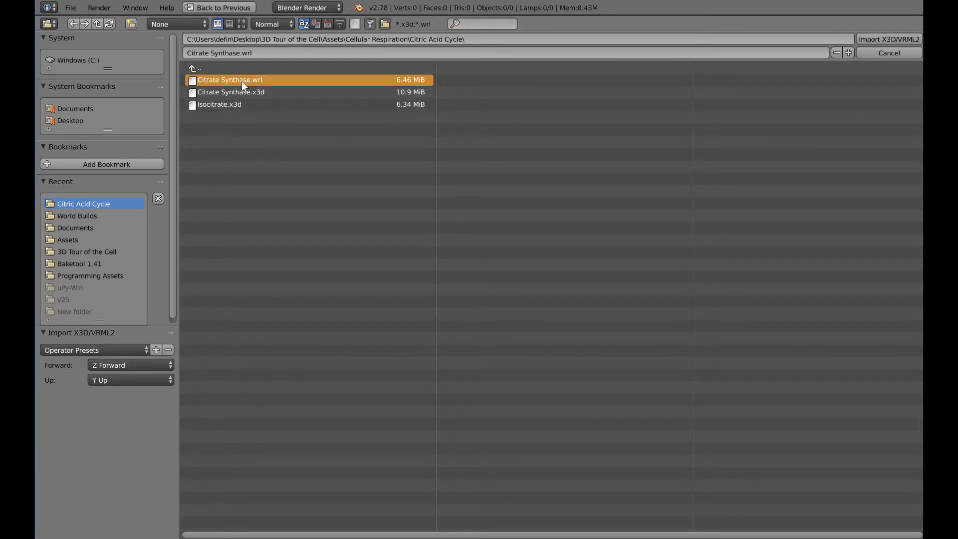
pyautogui.click(874, 40)
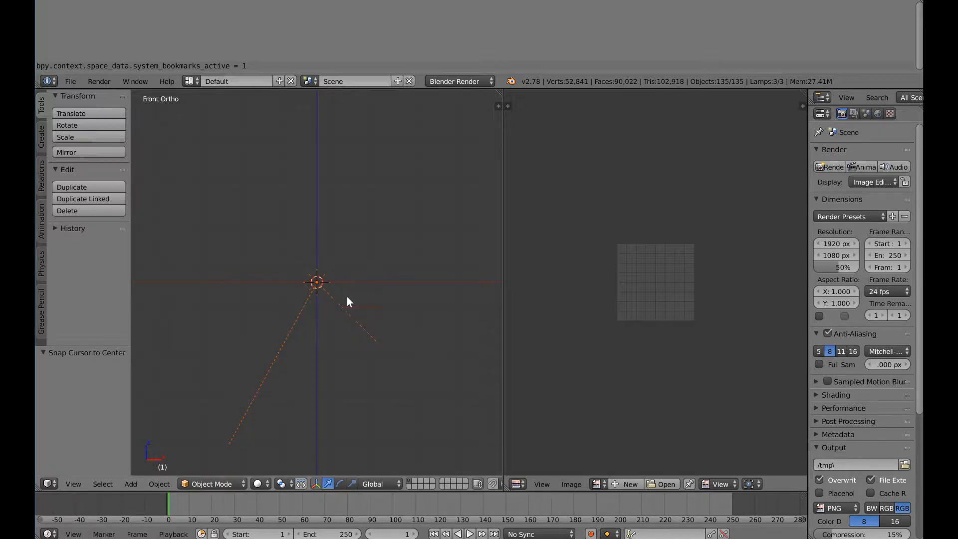
# Step: Apply smooth shading to the imported protein surface mesh
pyautogui.scroll(-3, 291, 269)
pyautogui.keyDown('shift'); pyautogui.moveTo(284, 241); pyautogui.dragTo(478, 245, button='middle'); pyautogui.keyUp('shift')
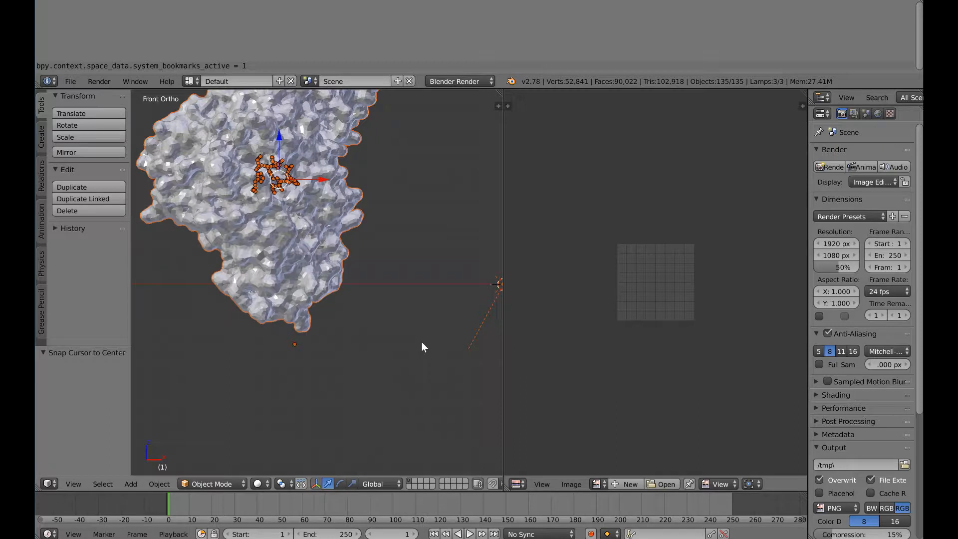
pyautogui.keyDown('shift'); pyautogui.moveTo(429, 265); pyautogui.dragTo(446, 328, button='middle'); pyautogui.keyUp('shift')
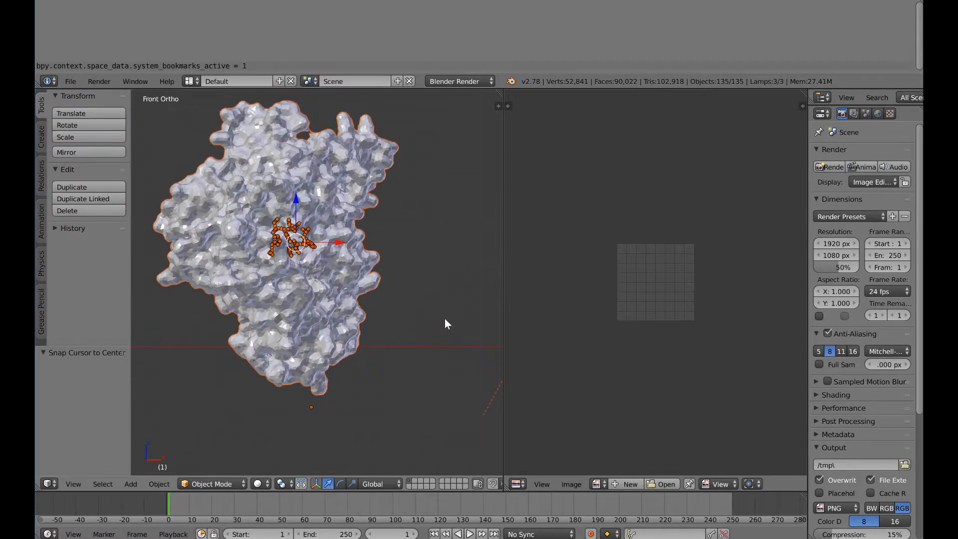
pyautogui.scroll(-2, 445, 319)
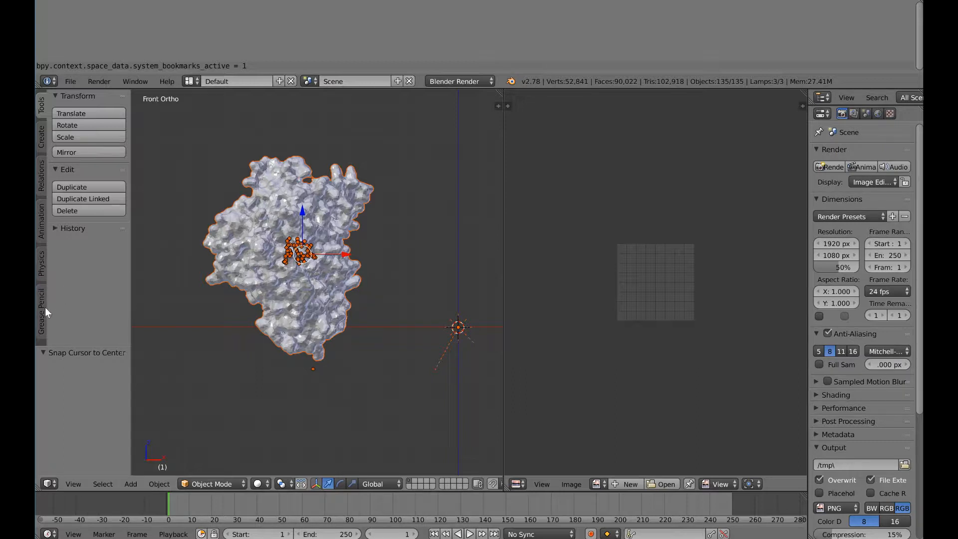
pyautogui.rightClick(242, 245)
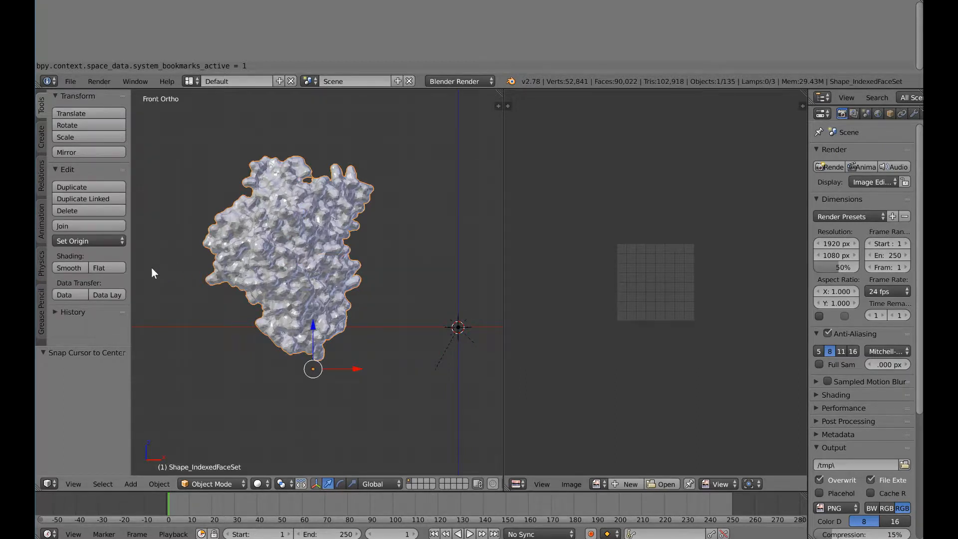
pyautogui.click(71, 268)
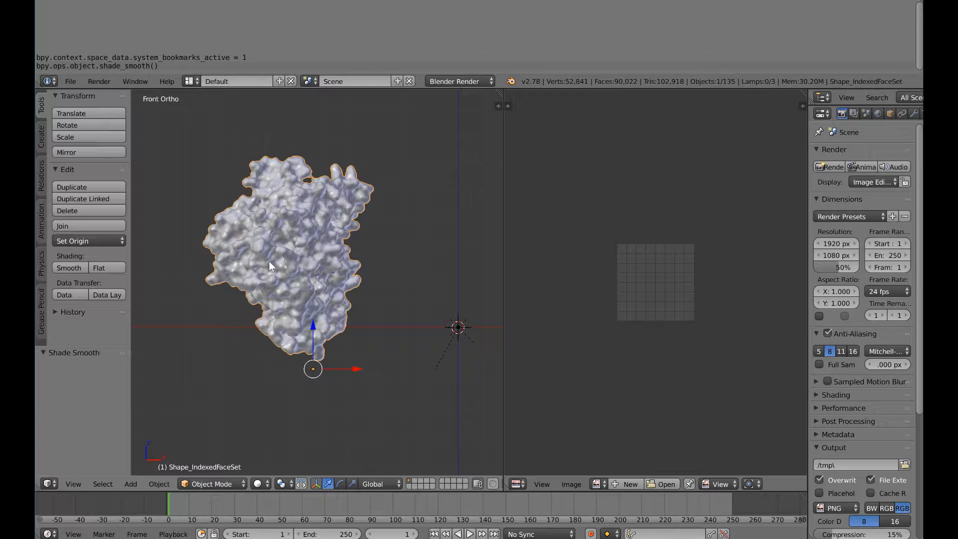
# Step: Hide the protein surface temporarily to examine the stick-model molecules inside it, and bring the surface back
pyautogui.press('h')
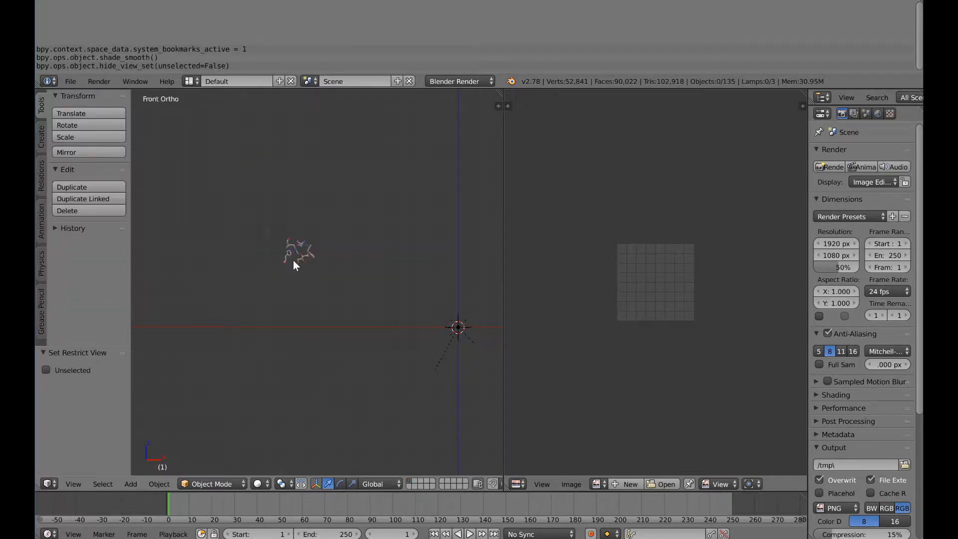
pyautogui.scroll(6, 313, 268)
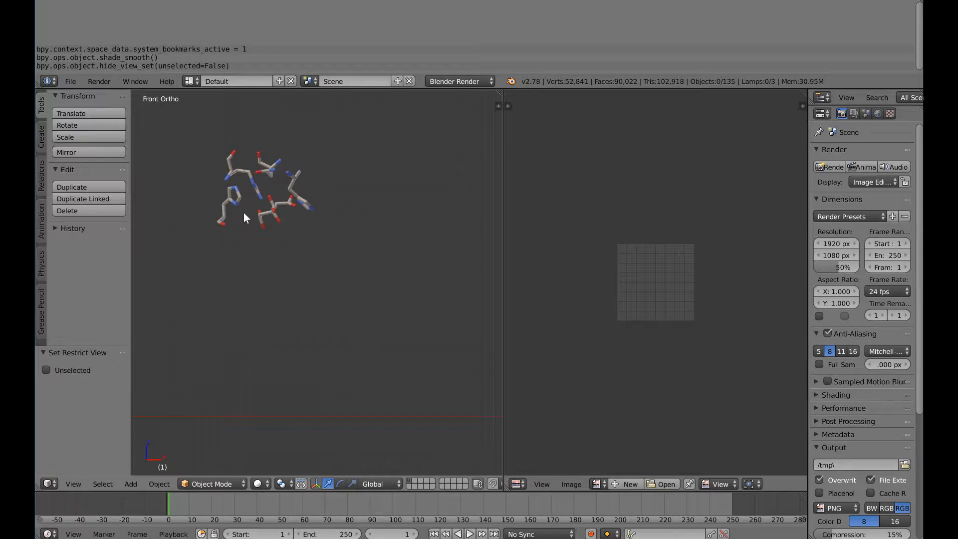
pyautogui.hotkey('alt', 'h')
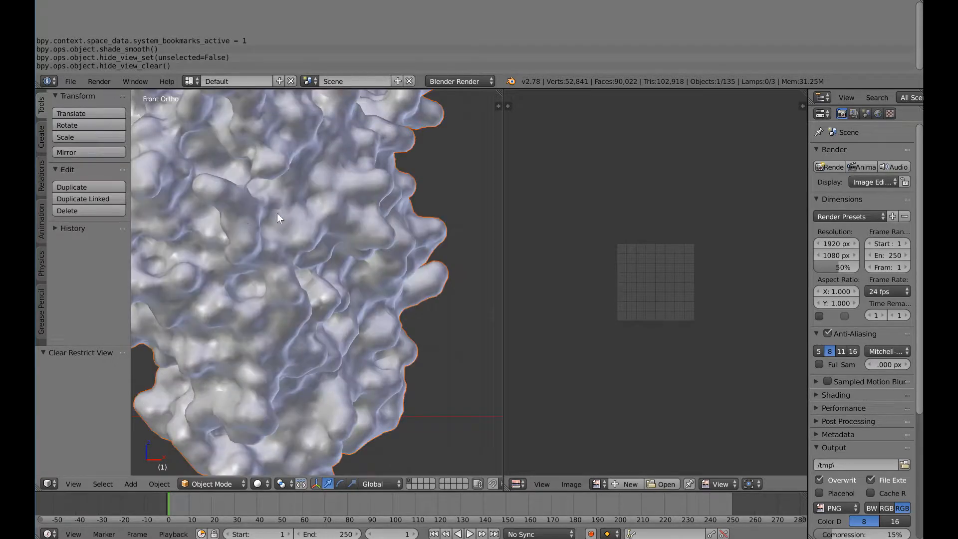
pyautogui.scroll(-5, 280, 214)
pyautogui.scroll(-2, 280, 213)
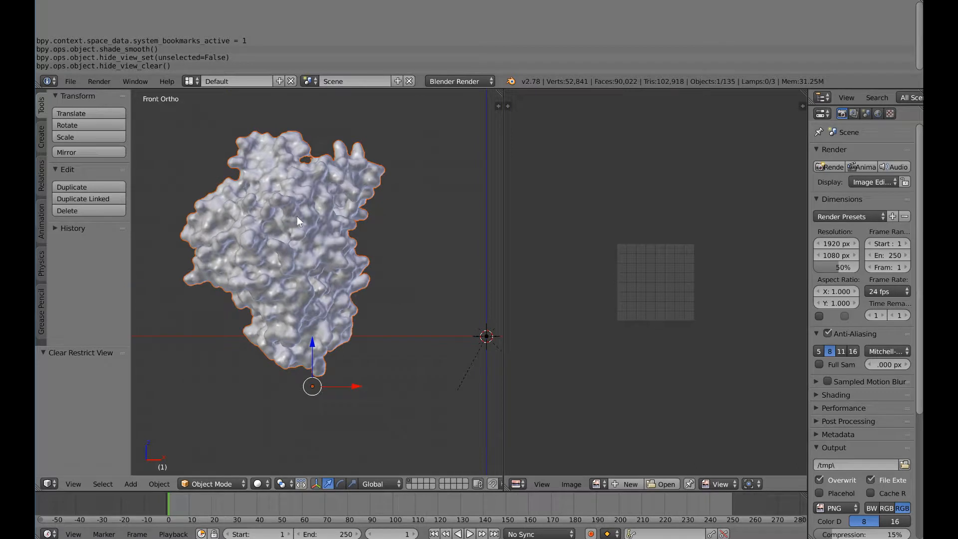
# Step: Examine the stick molecule in the protein's surface pocket and the overall protein shape, returning to the front view
pyautogui.moveTo(324, 221); pyautogui.dragTo(394, 244, button='middle')
pyautogui.scroll(6, 419, 244)
pyautogui.scroll(3, 420, 243)
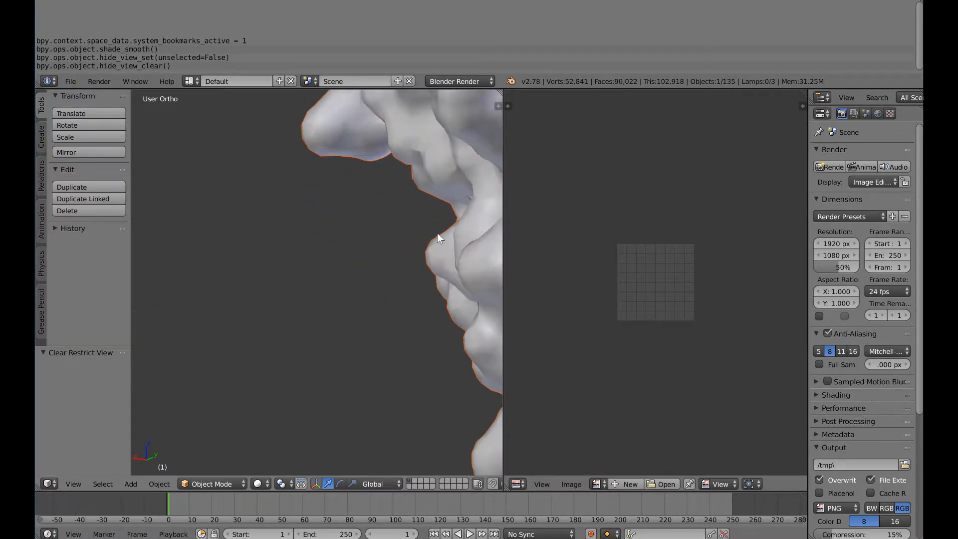
pyautogui.keyDown('shift'); pyautogui.moveTo(482, 206); pyautogui.dragTo(229, 333, button='middle'); pyautogui.keyUp('shift')
pyautogui.keyDown('shift'); pyautogui.moveTo(466, 259); pyautogui.dragTo(360, 262, button='middle'); pyautogui.keyUp('shift')
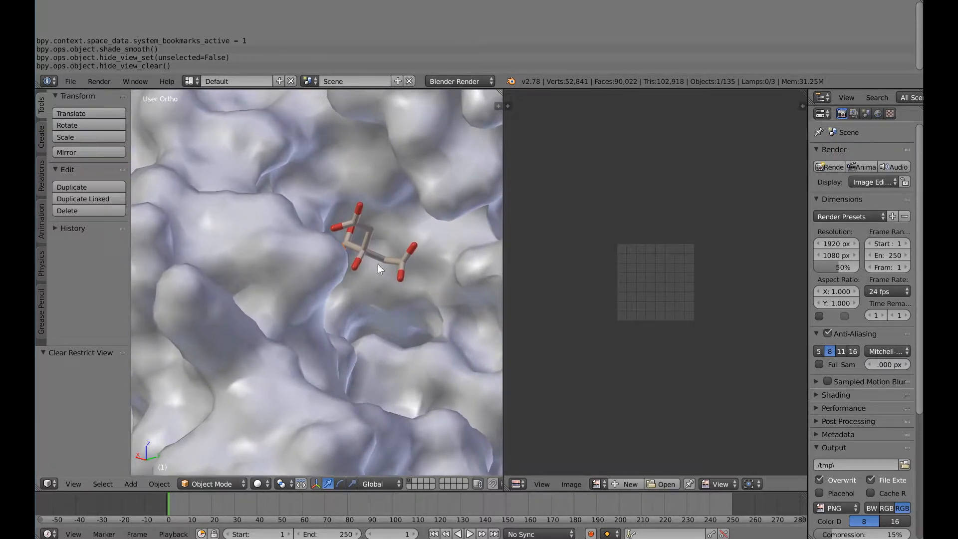
pyautogui.scroll(-8, 385, 262)
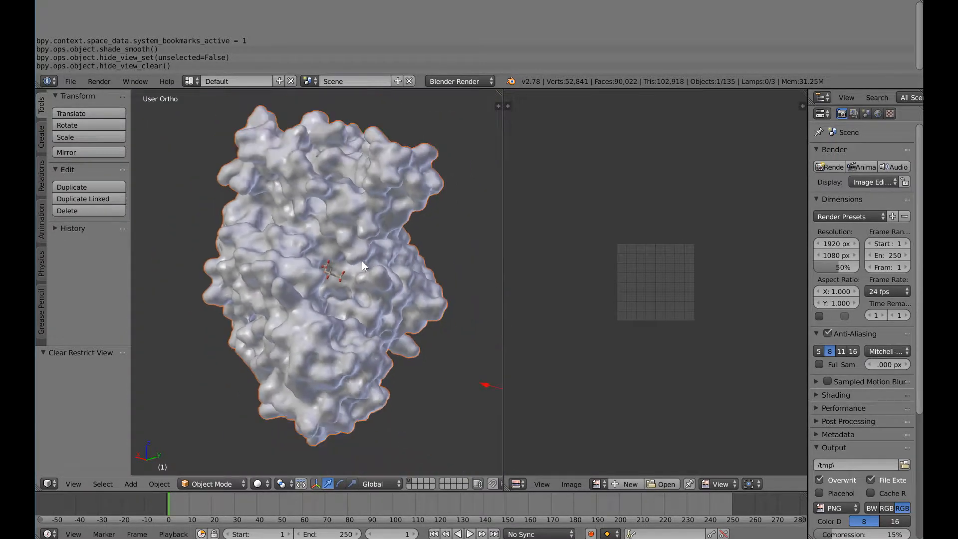
pyautogui.moveTo(345, 258); pyautogui.dragTo(369, 260, button='middle')
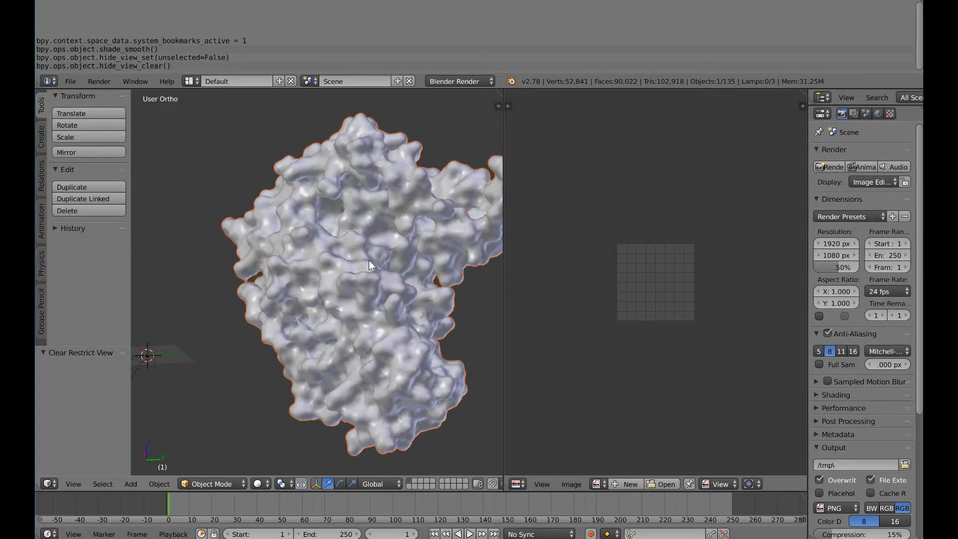
pyautogui.press('KP_1')
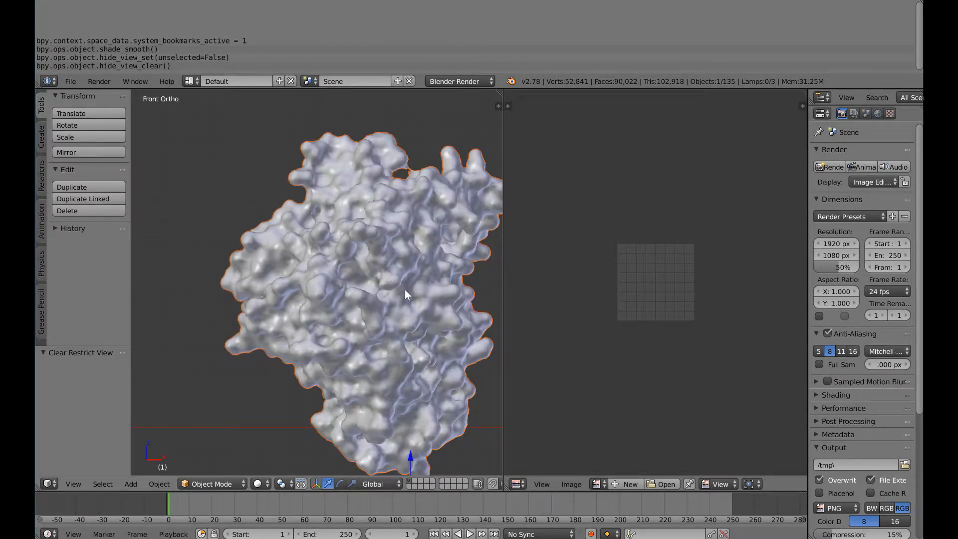
pyautogui.keyDown('shift'); pyautogui.moveTo(424, 288); pyautogui.dragTo(381, 261, button='middle'); pyautogui.keyUp('shift')
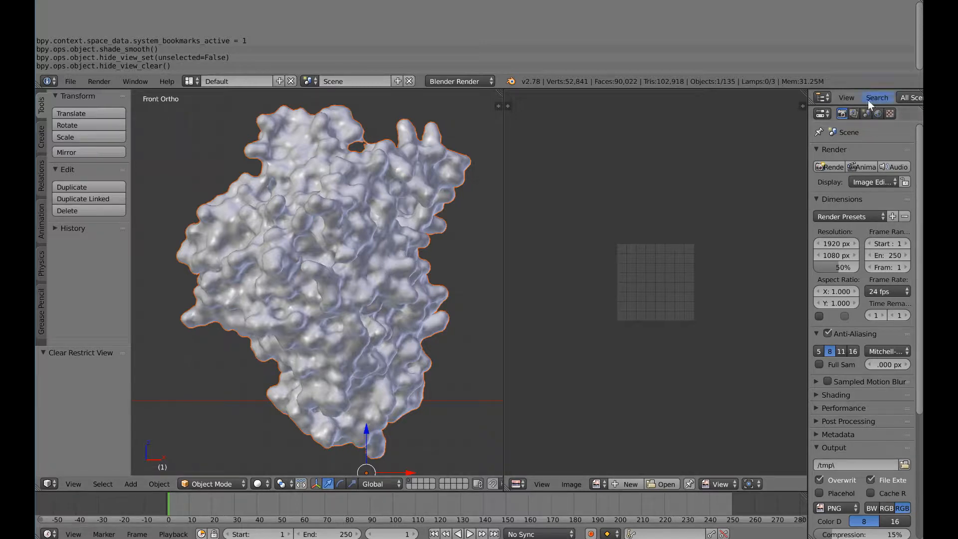
# Step: Enlarge the Outliner in height and width and look through the imported Shape_Cylinder and Shape_Sphere objects
pyautogui.moveTo(868, 106); pyautogui.dragTo(855, 213)
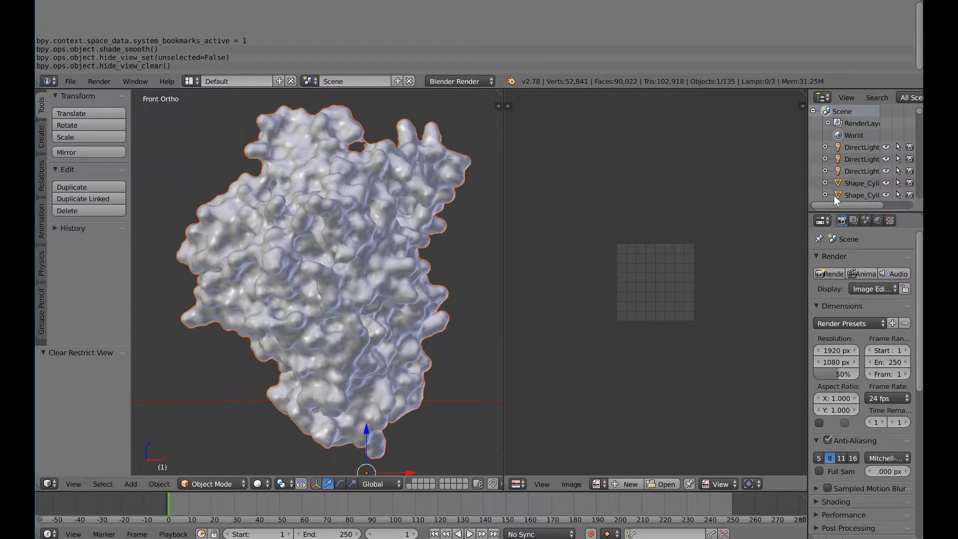
pyautogui.moveTo(858, 214); pyautogui.dragTo(858, 299)
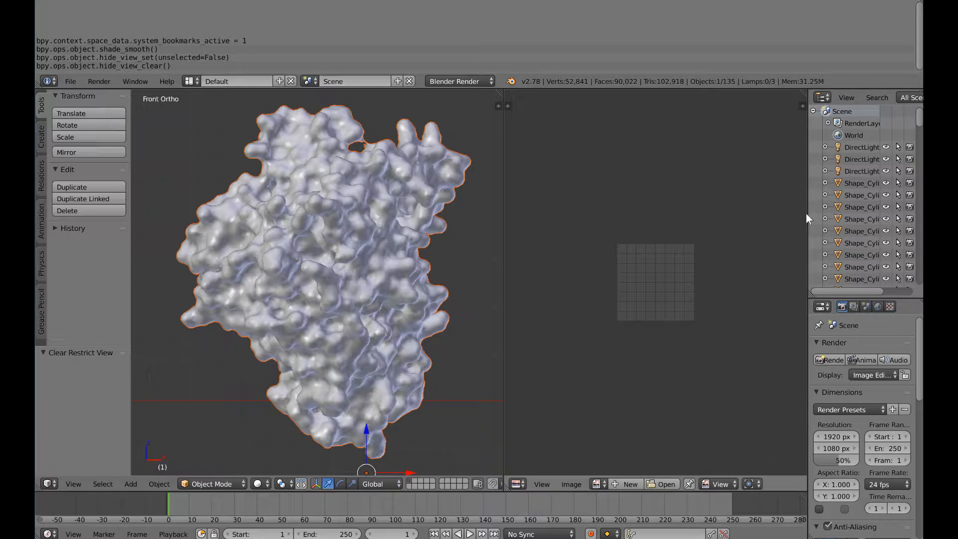
pyautogui.moveTo(807, 218); pyautogui.dragTo(739, 218)
pyautogui.scroll(-8, 826, 220)
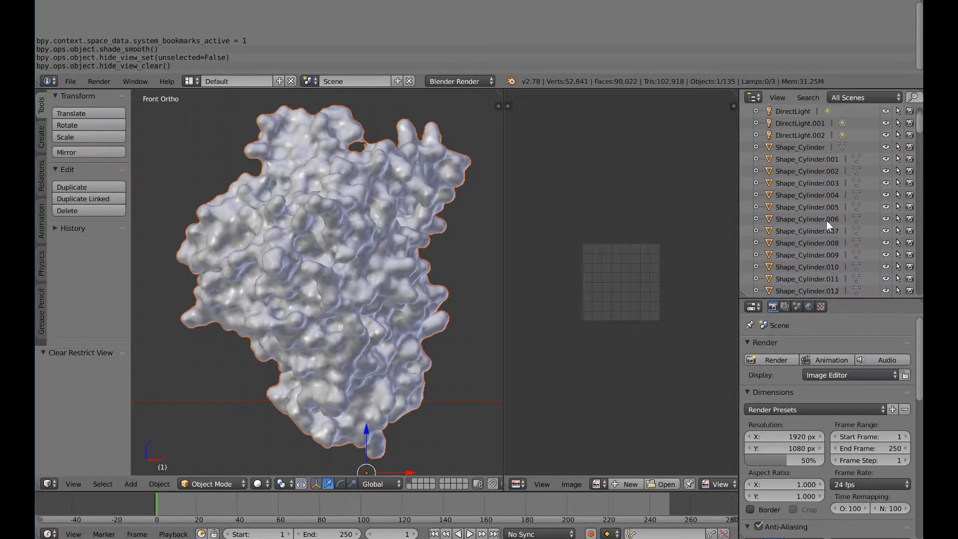
pyautogui.scroll(-15, 817, 207)
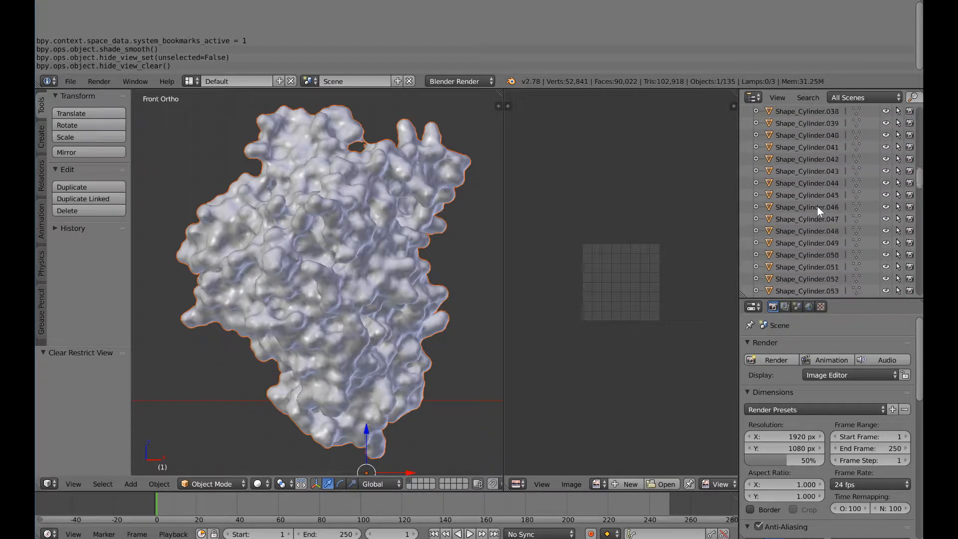
pyautogui.scroll(-12, 817, 207)
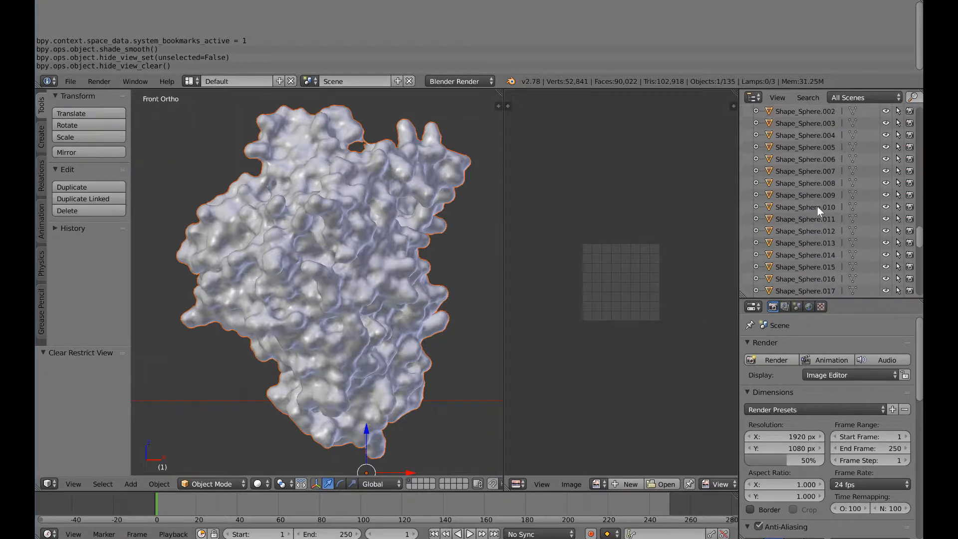
pyautogui.scroll(-5, 810, 215)
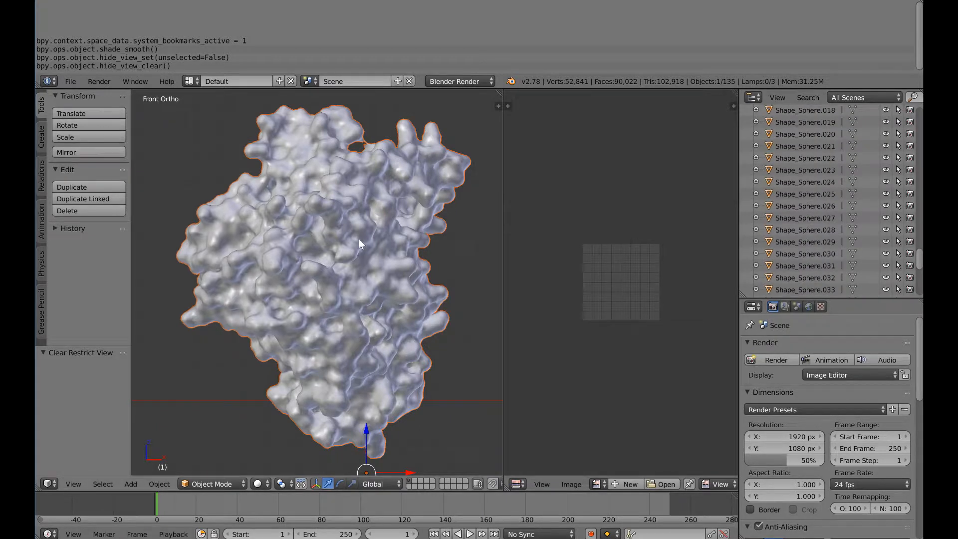
# Step: Hide the protein surface again to compare its internal sticks with the Outliner objects, and unhide it
pyautogui.press('h')
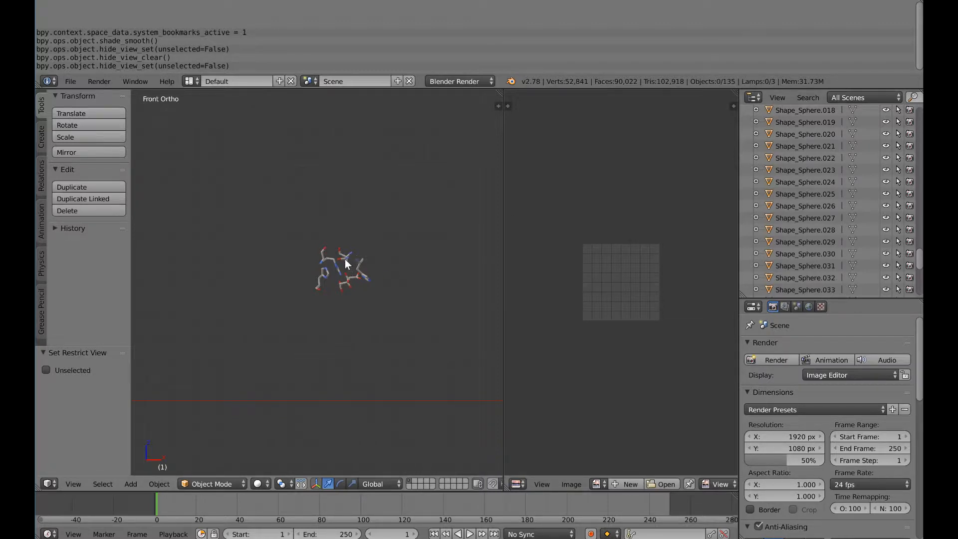
pyautogui.hotkey('alt', 'h')
pyautogui.scroll(5, 816, 220)
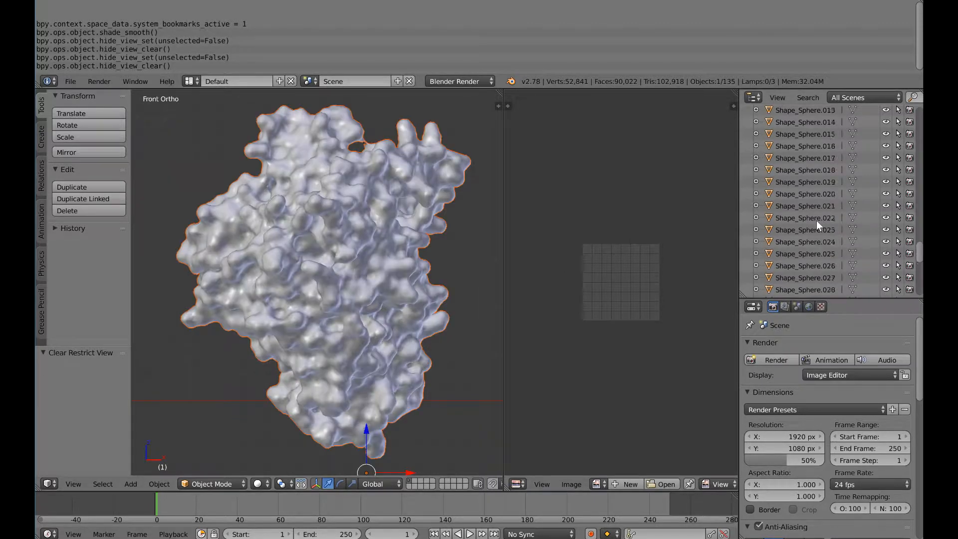
# Step: Find the Shape_IndexedFaceSet surface object in the Outliner and make it the active selection
pyautogui.scroll(3, 816, 221)
pyautogui.scroll(1, 816, 221)
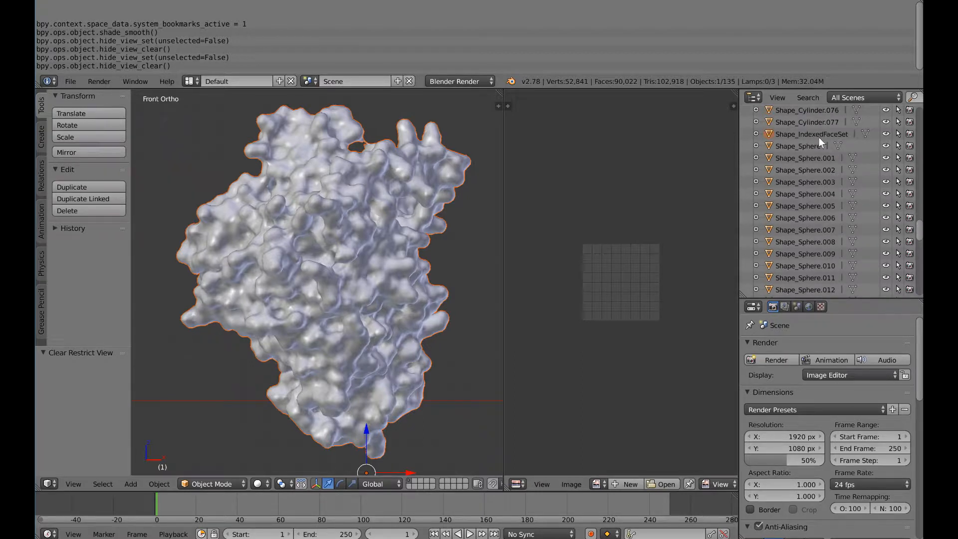
pyautogui.click(831, 137)
pyautogui.rightClick(368, 280)
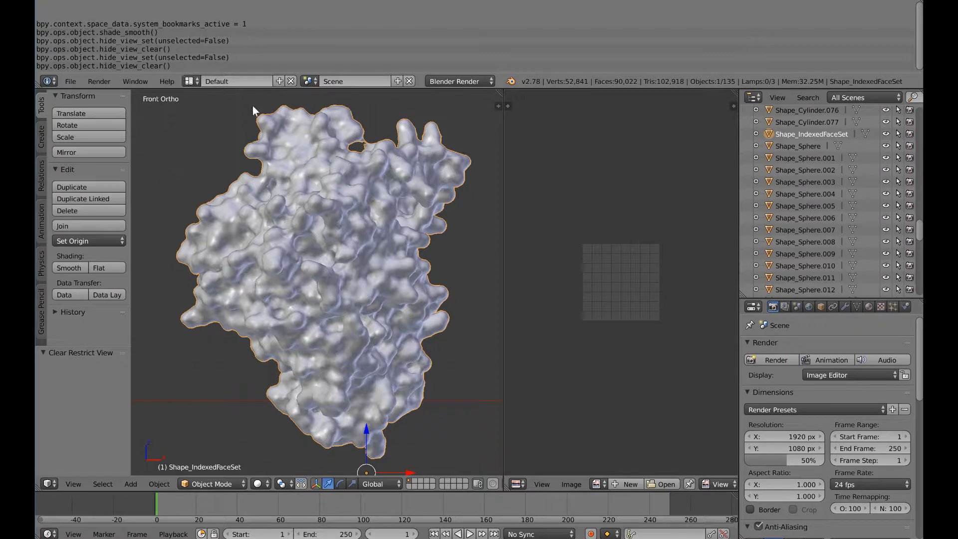
# Step: Delete the four hide_view_set and hide_view_clear entries from the operation log
pyautogui.rightClick(157, 42)
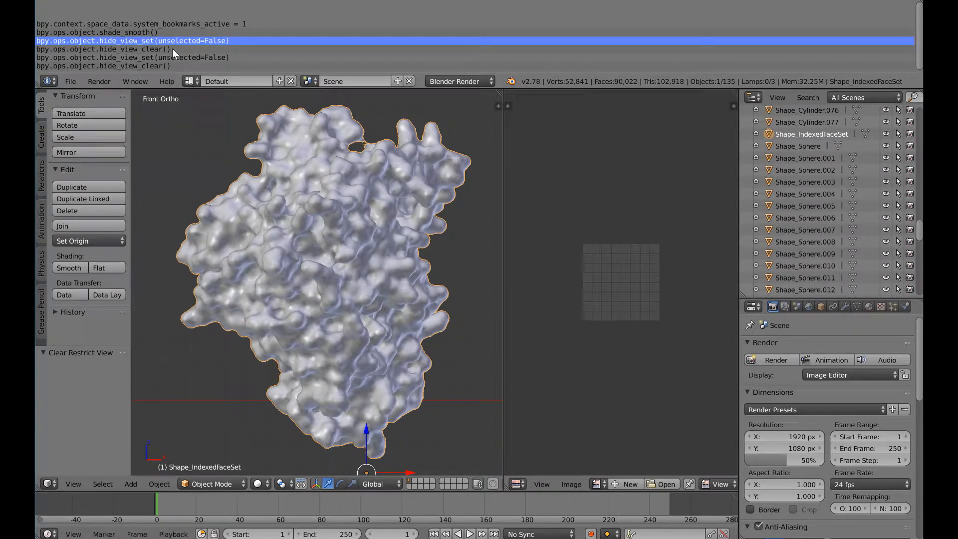
pyautogui.press('x')
pyautogui.rightClick(172, 49)
pyautogui.press('x')
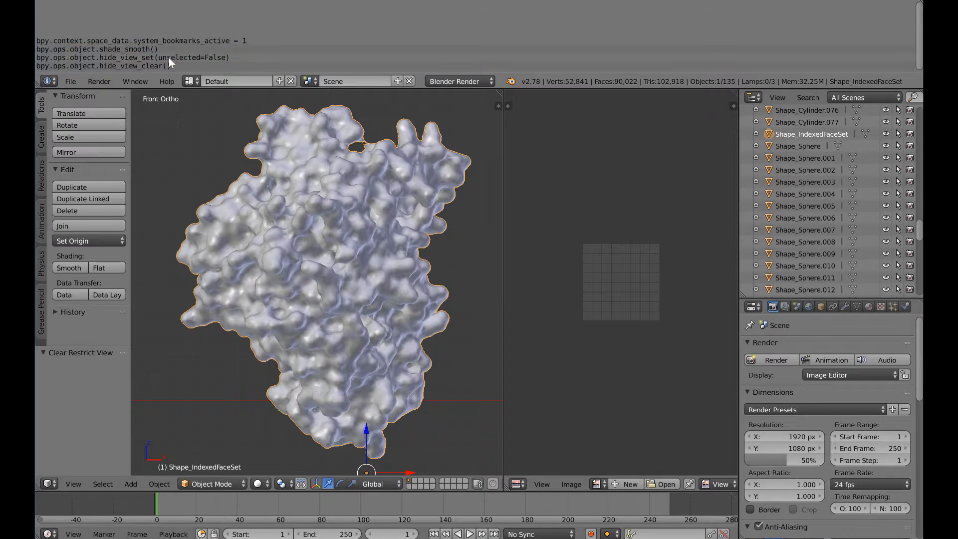
pyautogui.rightClick(169, 58)
pyautogui.press('x')
pyautogui.rightClick(165, 65)
pyautogui.press('x')
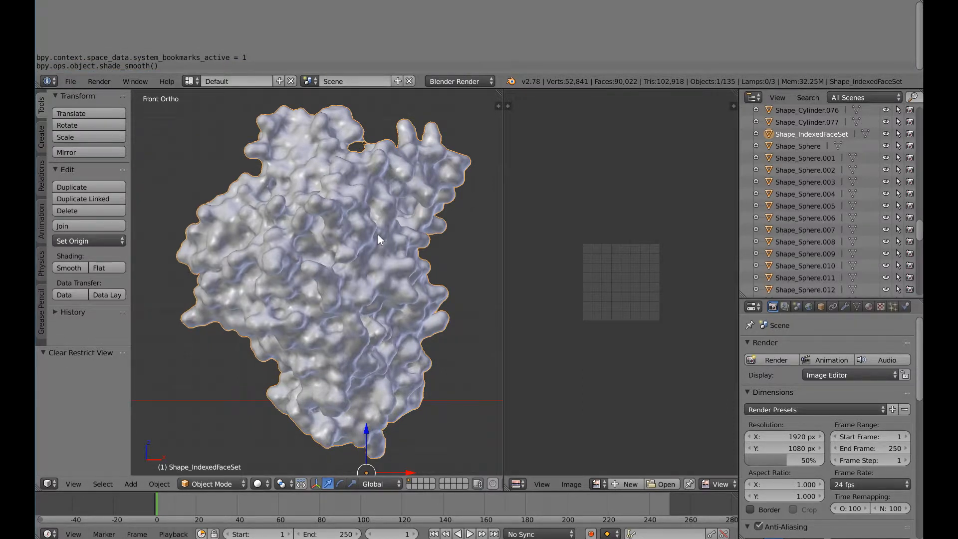
# Step: Remove doubles from the whole protein surface mesh and duplicate the surface object in place
pyautogui.press('Tab')
pyautogui.press('w')
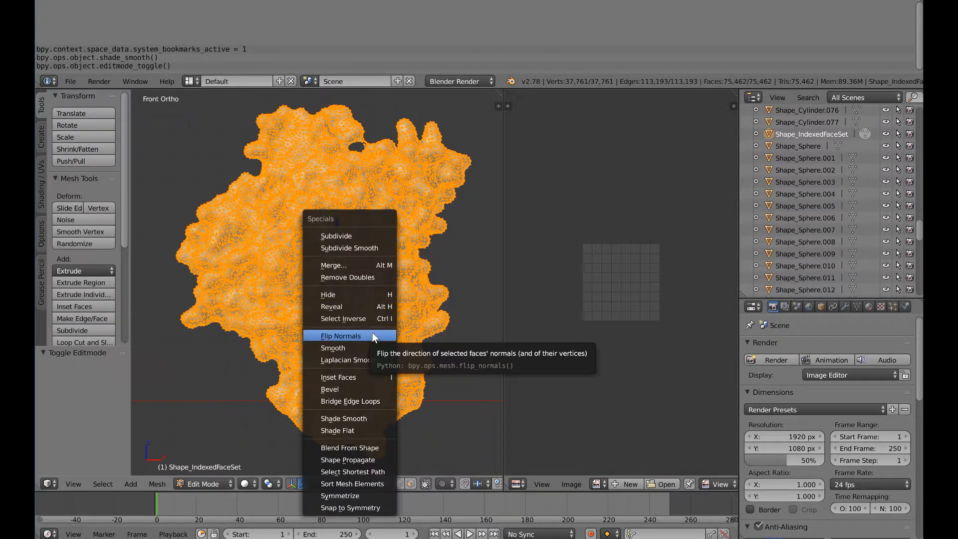
pyautogui.click(362, 276)
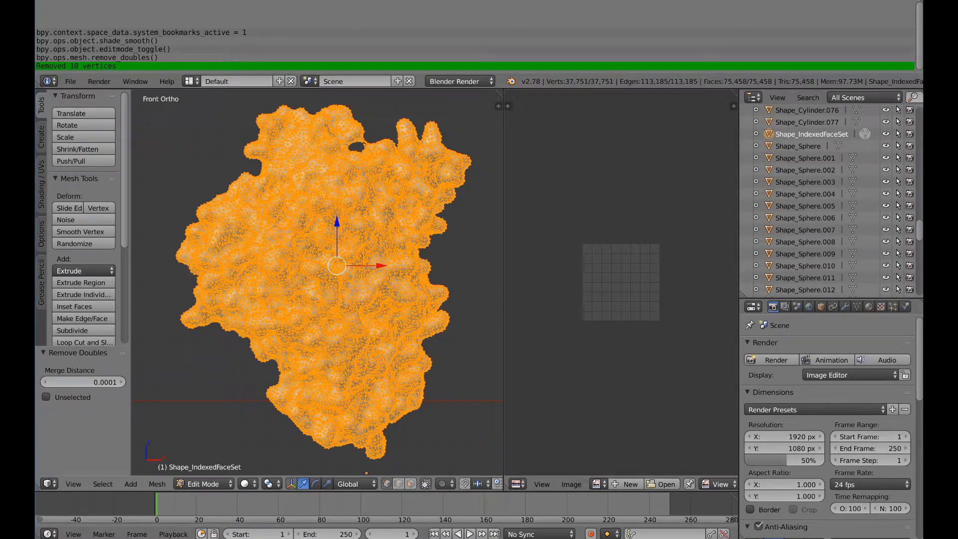
pyautogui.press('Tab')
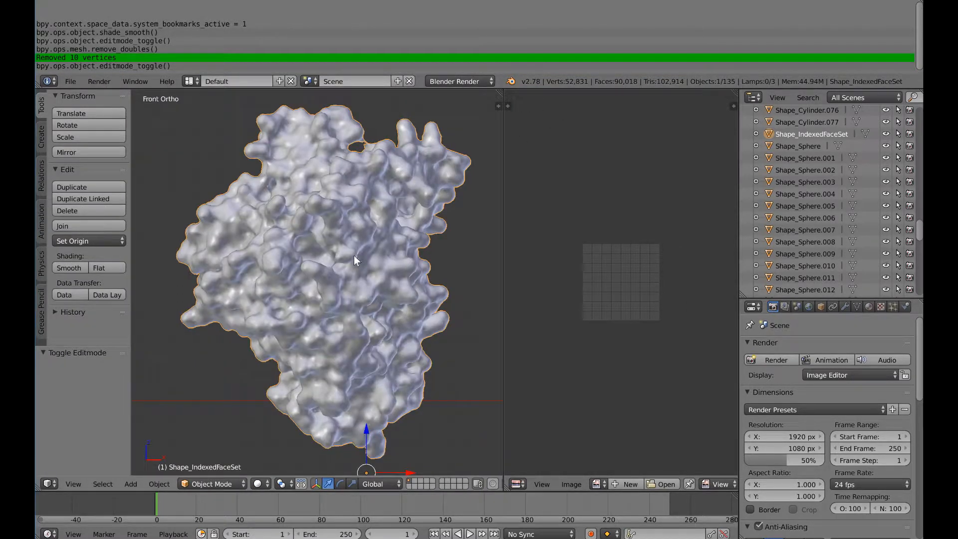
pyautogui.hotkey('shift', 'd')
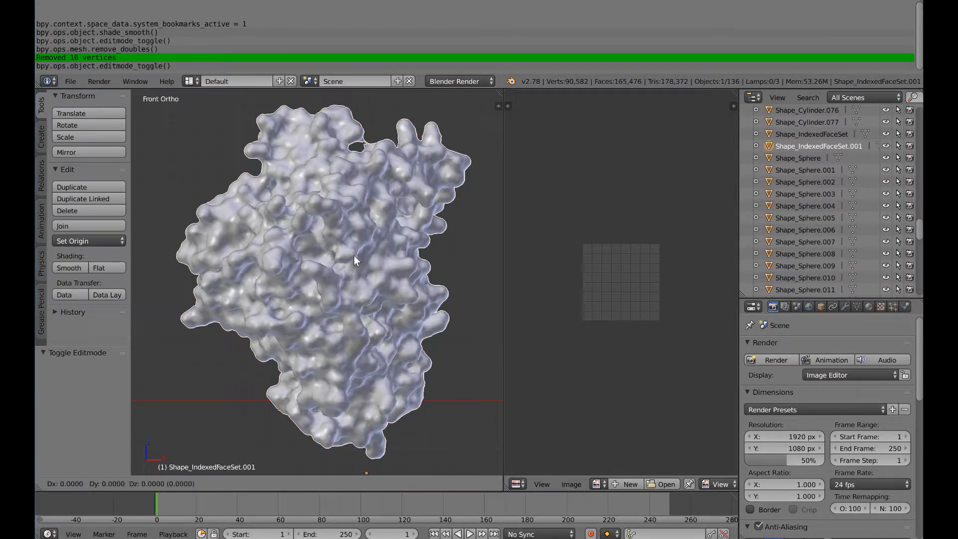
pyautogui.click(354, 256)
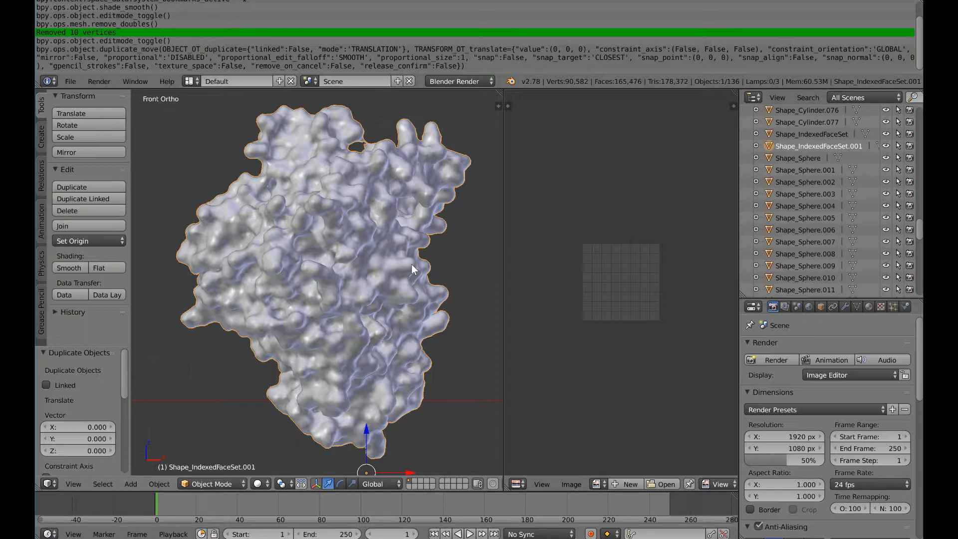
# Step: Add a Decimate modifier in Collapse mode to the duplicated surface, set its ratio to 0.035, and apply it
pyautogui.click(844, 306)
pyautogui.click(805, 346)
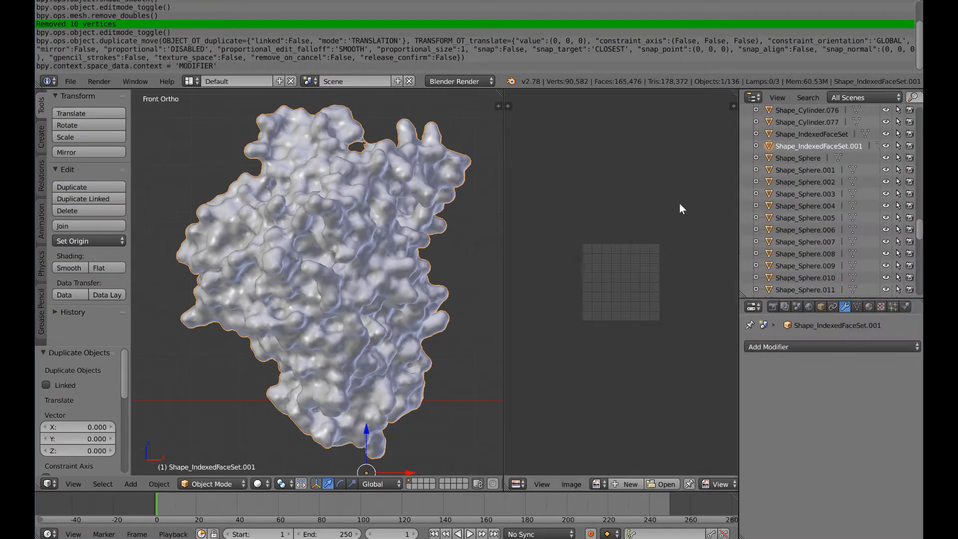
pyautogui.click(791, 348)
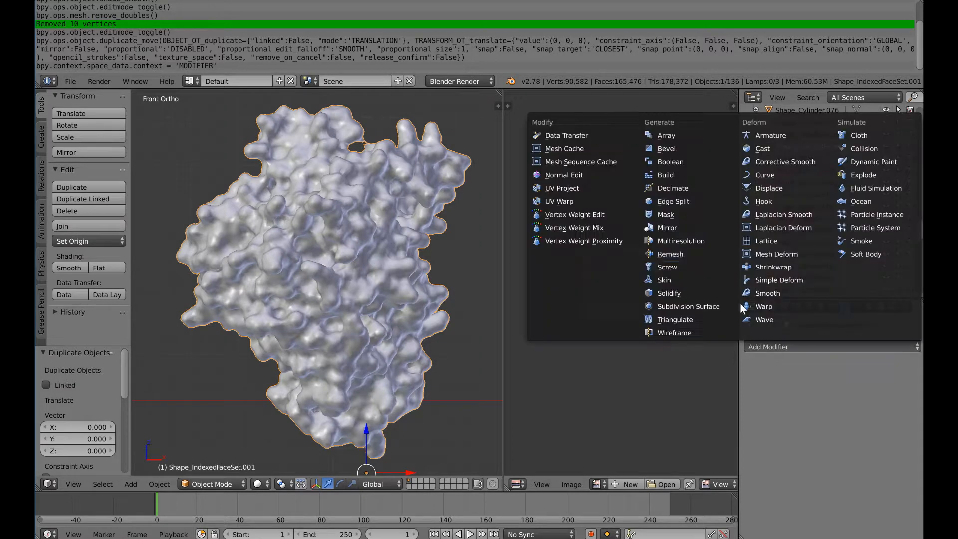
pyautogui.click(680, 189)
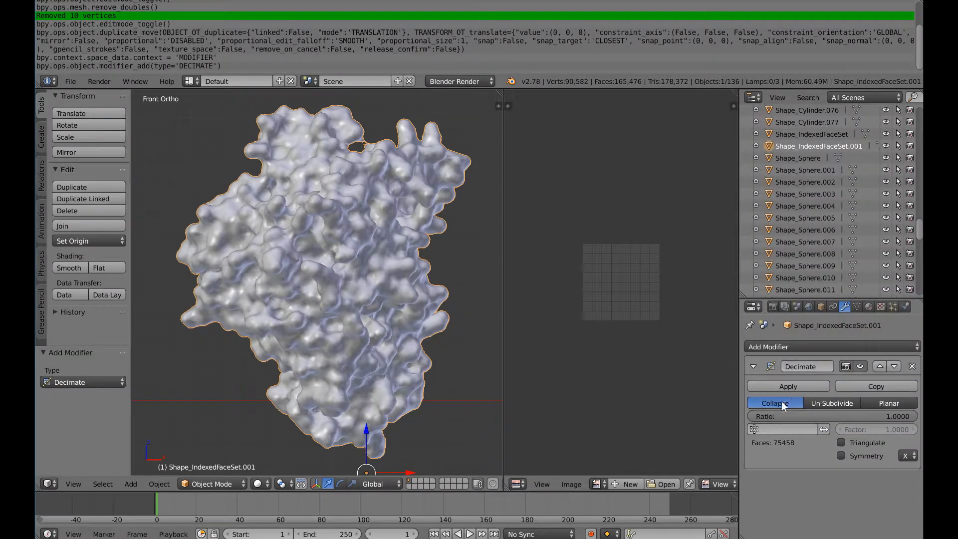
pyautogui.click(813, 416)
pyautogui.press('BackSpace')
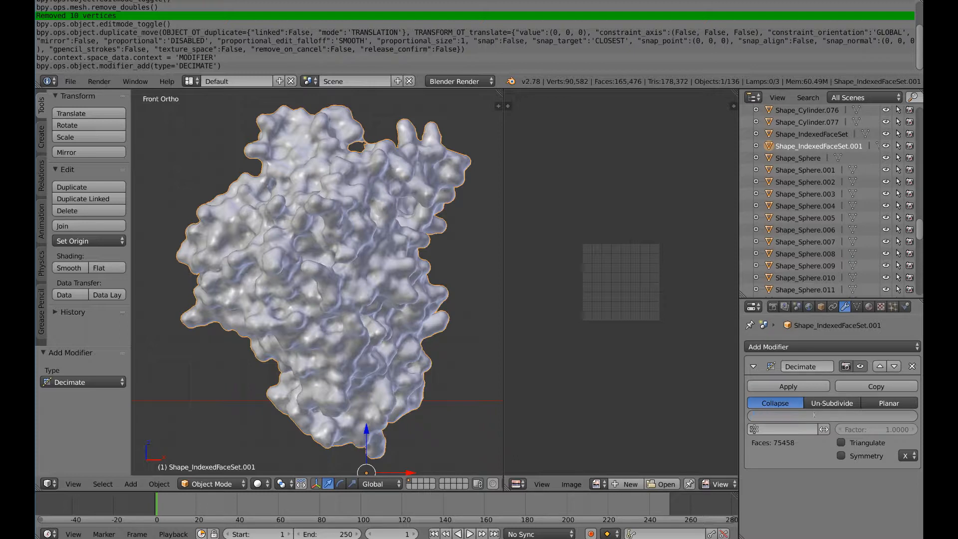
pyautogui.write('.035')
pyautogui.press('Return')
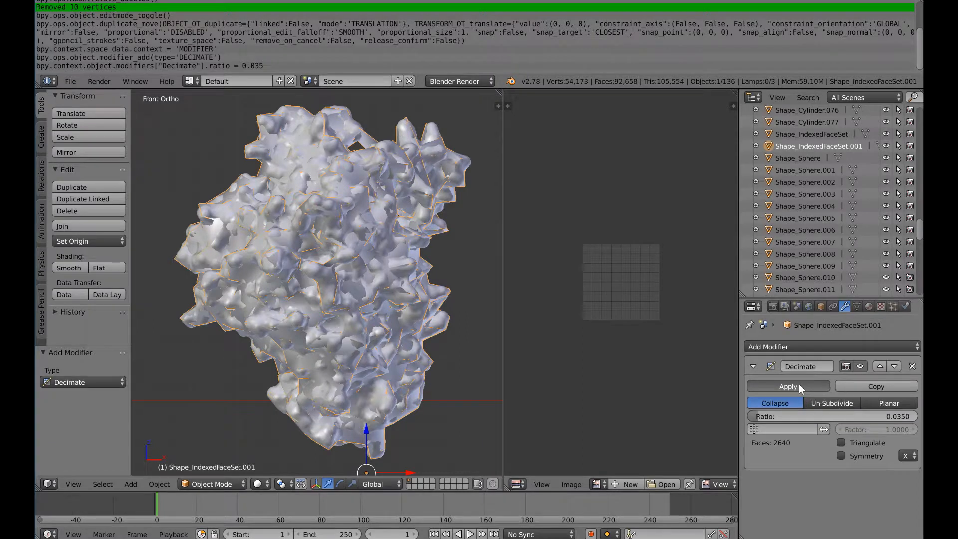
pyautogui.click(799, 385)
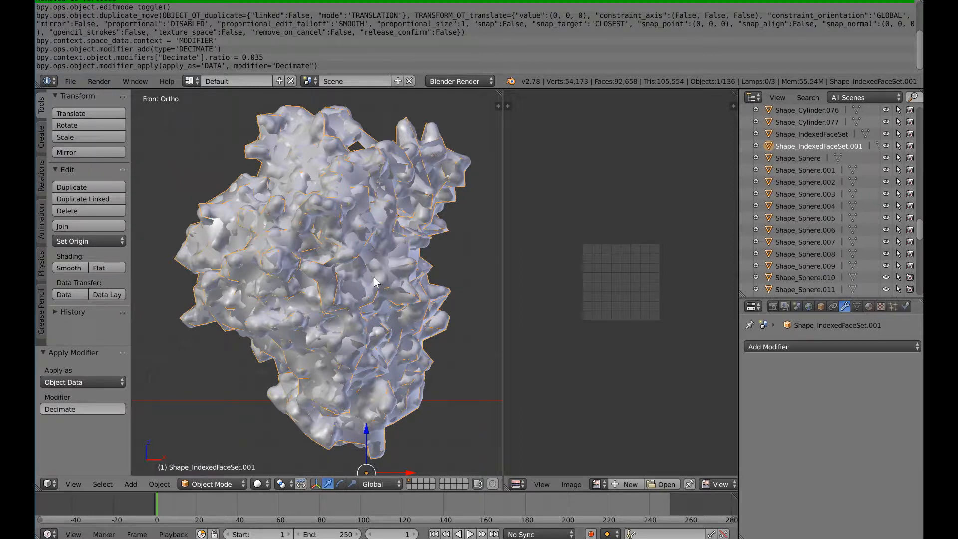
# Step: Scale the decimated surface up uniformly by 1.015
pyautogui.press('s')
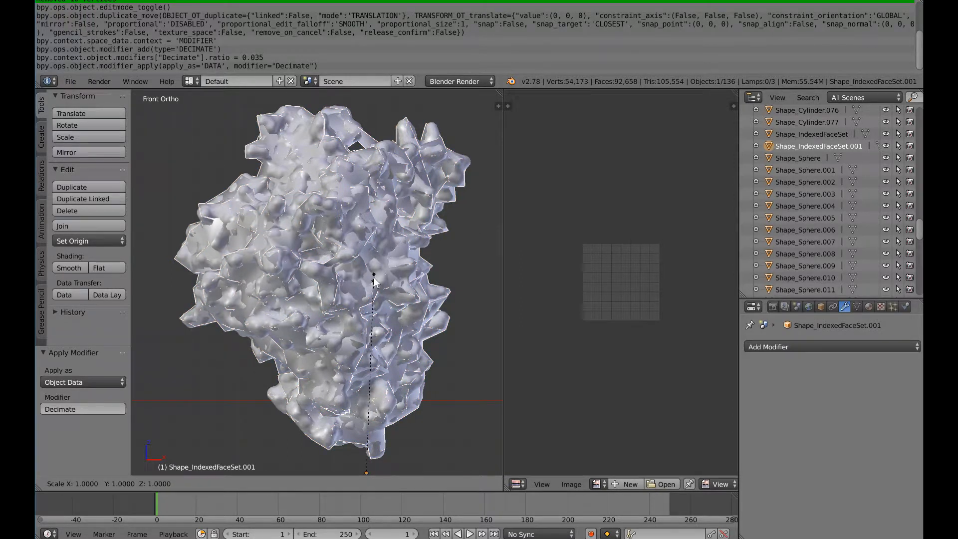
pyautogui.write('1.015')
pyautogui.press('Return')
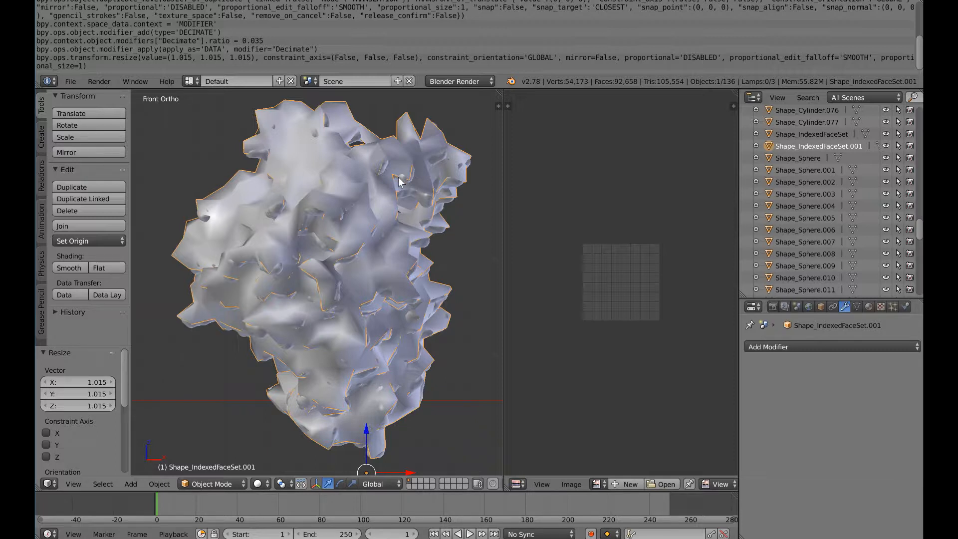
# Step: Unwrap the decimated mesh using Smart UV Project with a 66 angle limit, and widen the UV editor to show the layout
pyautogui.press('Tab')
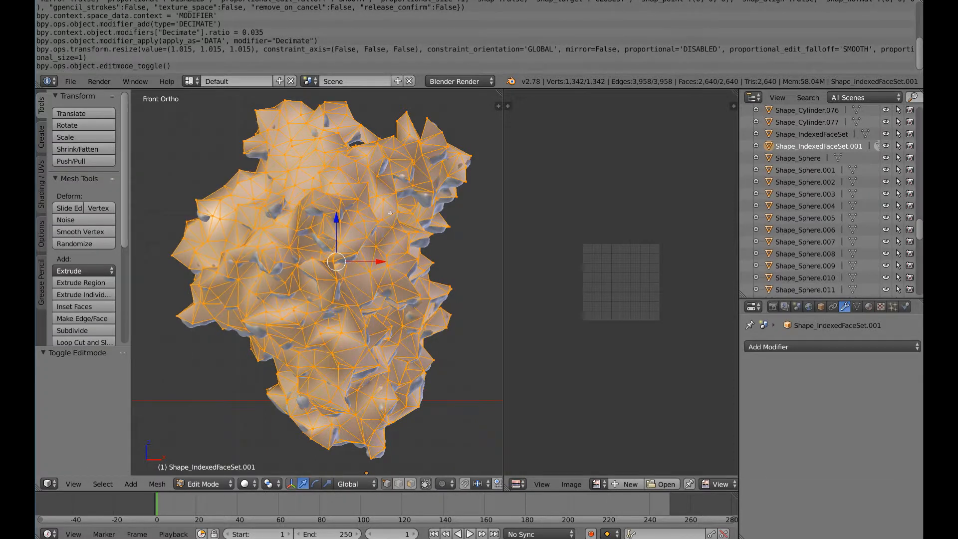
pyautogui.press('u')
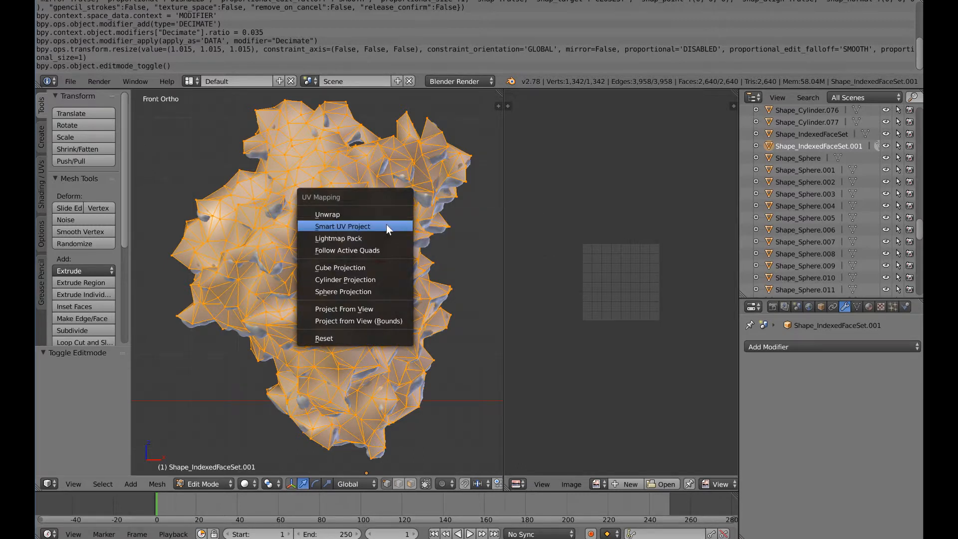
pyautogui.click(387, 226)
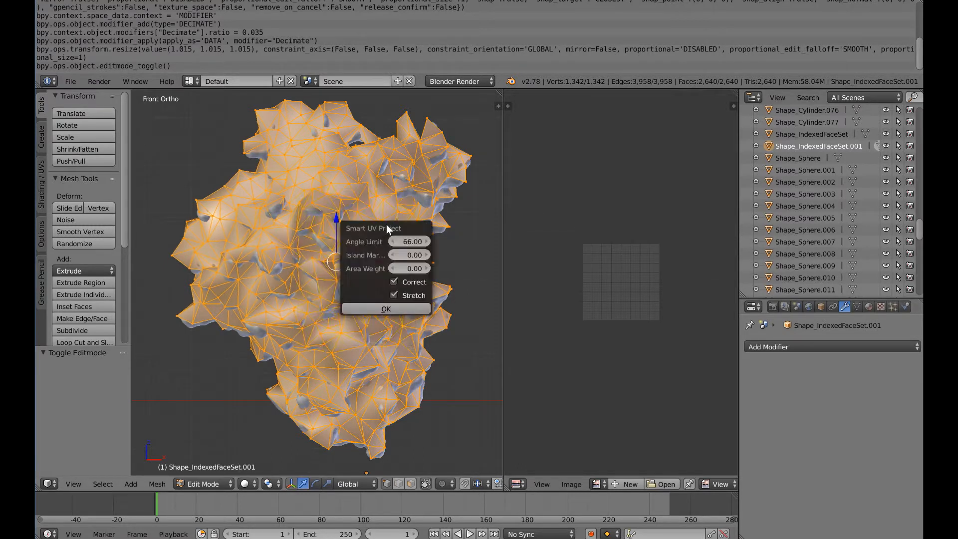
pyautogui.click(394, 307)
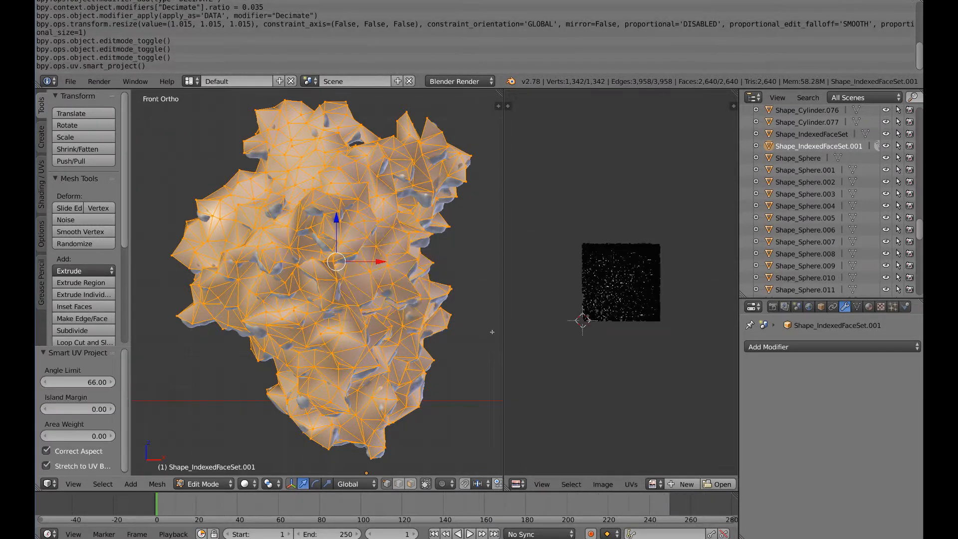
pyautogui.moveTo(504, 324); pyautogui.dragTo(458, 323)
pyautogui.scroll(1, 601, 379)
pyautogui.scroll(4, 600, 376)
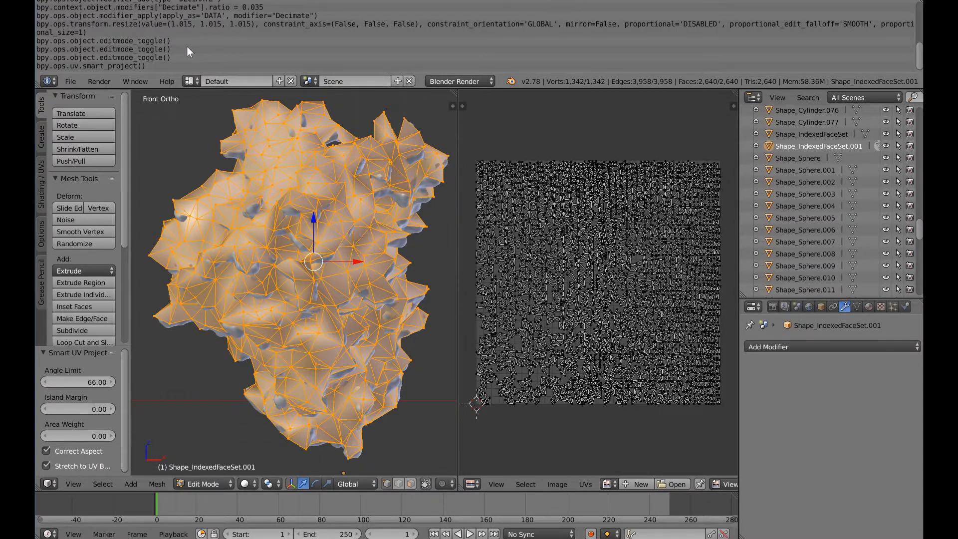
# Step: Create a blank 1024 × 1024 px image named Citrate Synthase for the UV layout
pyautogui.click(634, 482)
pyautogui.click(673, 442)
pyautogui.write('Citrate Sythase')
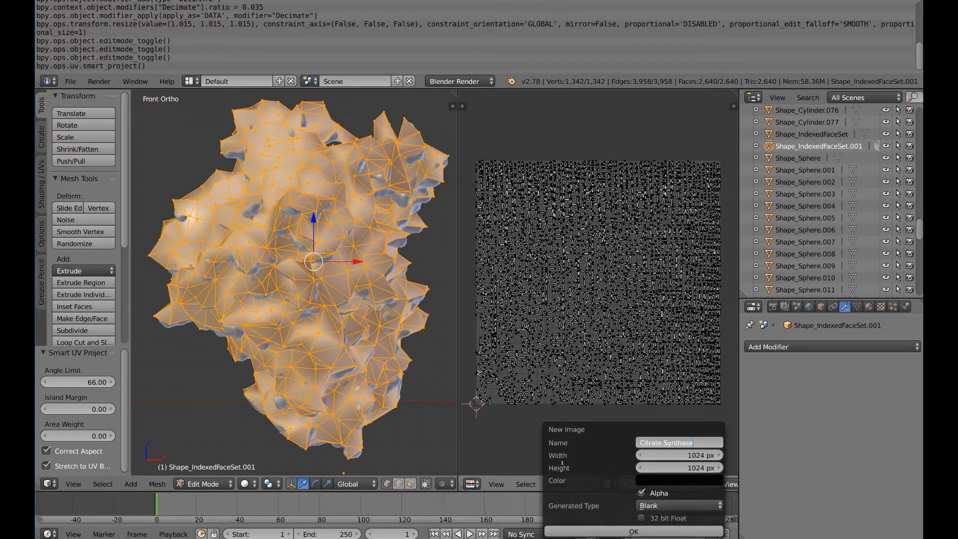
pyautogui.click(638, 532)
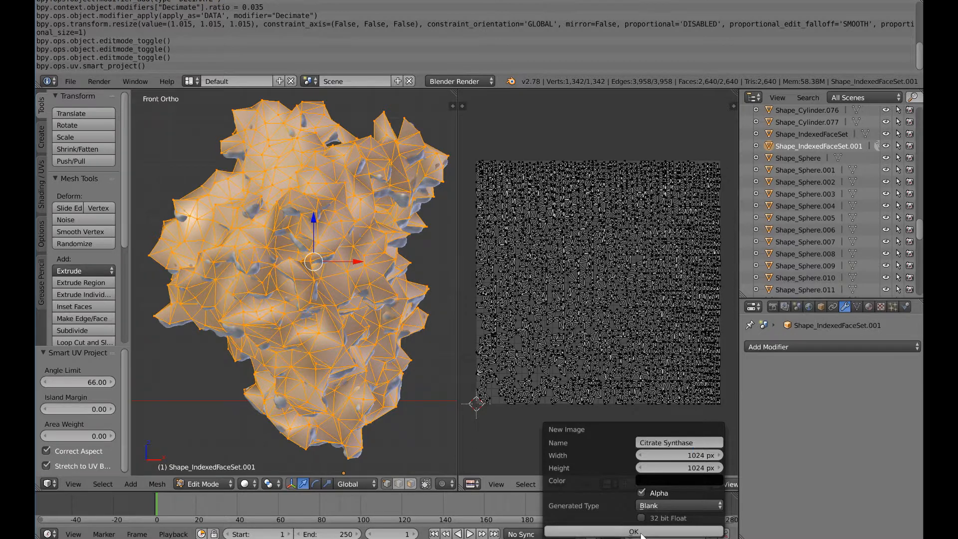
pyautogui.press('Home')
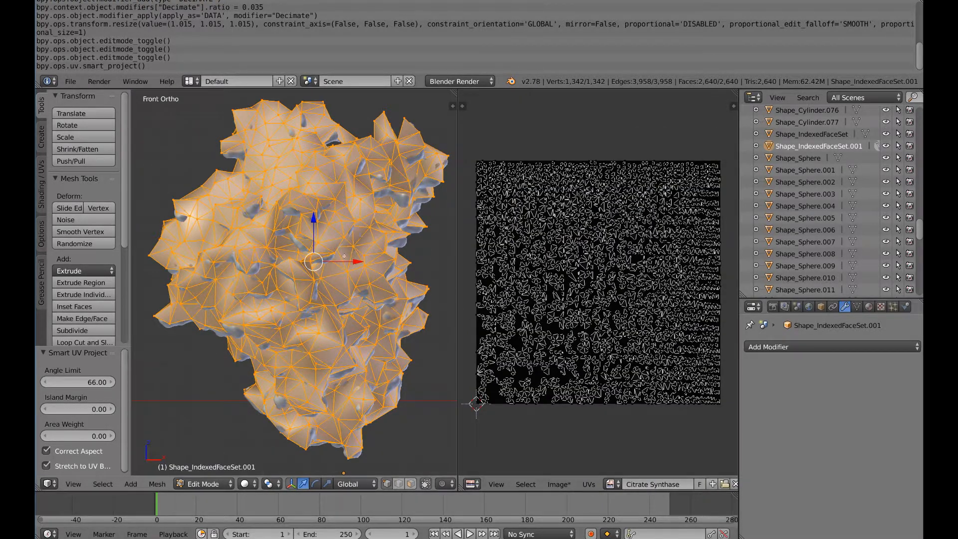
# Step: Return to Object Mode and select the original high-resolution surface together with the decimated copy, keeping the copy active
pyautogui.press('Tab')
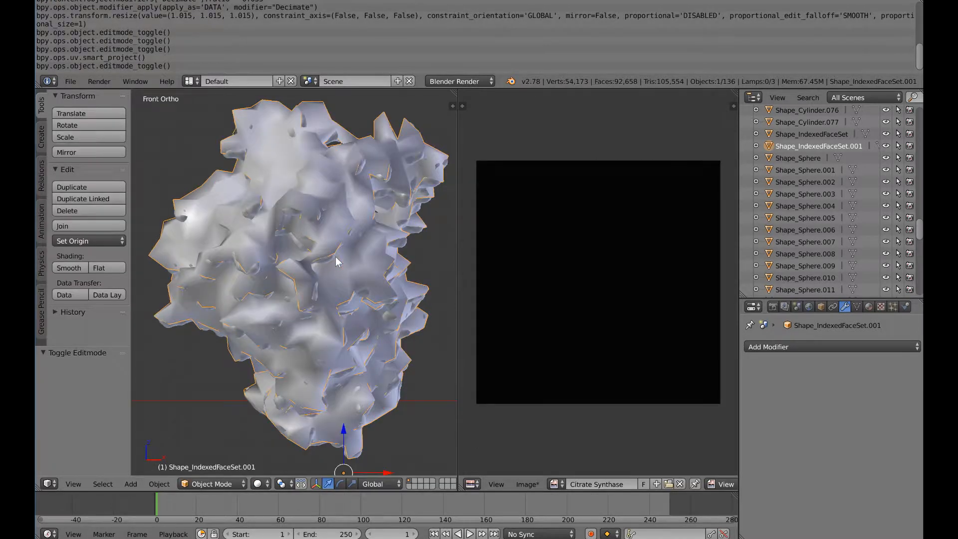
pyautogui.rightClick(344, 259)
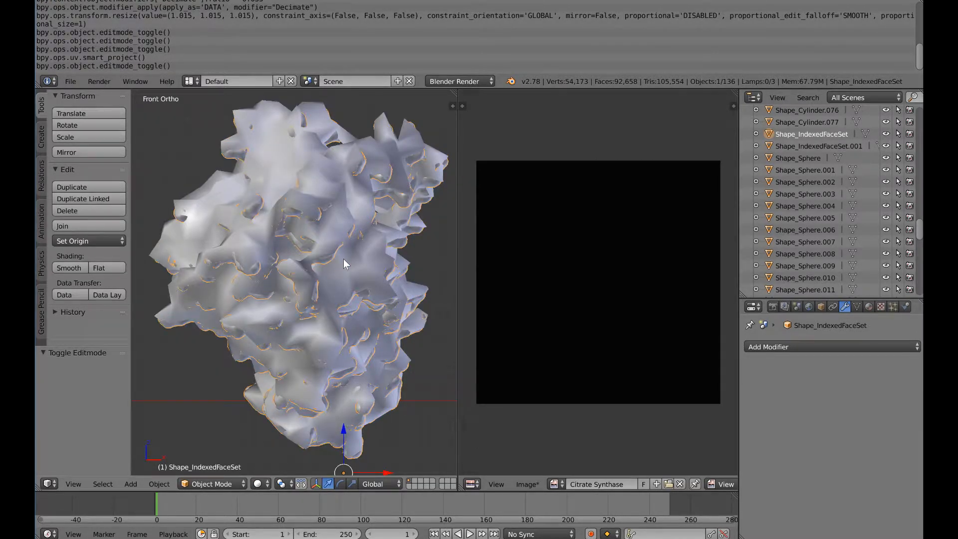
pyautogui.keyDown('shift'); pyautogui.rightClick(344, 260); pyautogui.keyUp('shift')
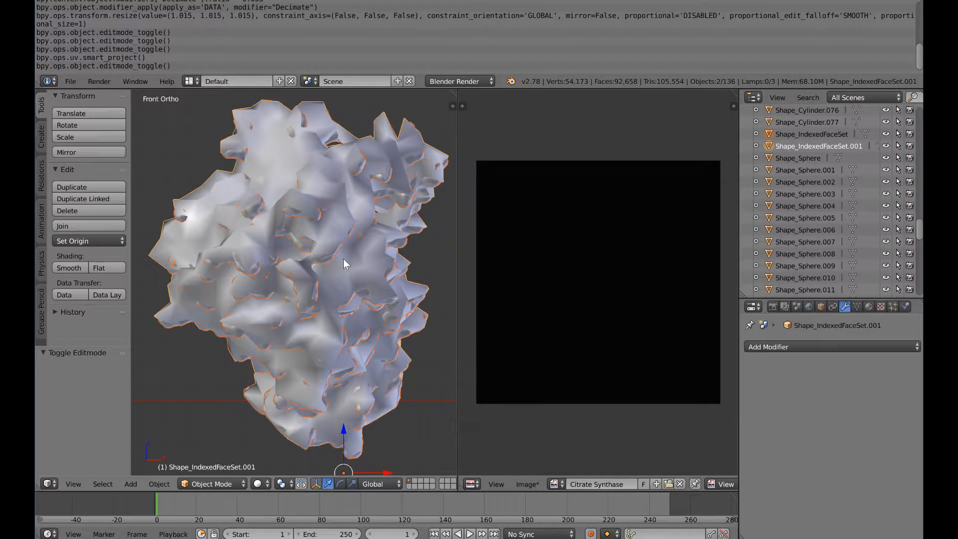
# Step: Expand the render Bake settings and set the bake mode to Normals
pyautogui.click(772, 307)
pyautogui.scroll(-2, 886, 357)
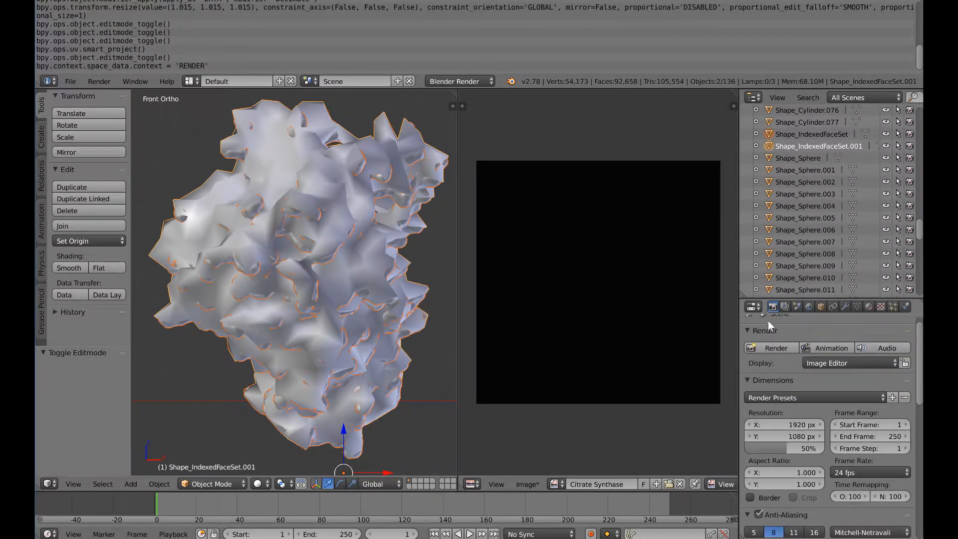
pyautogui.scroll(-12, 881, 378)
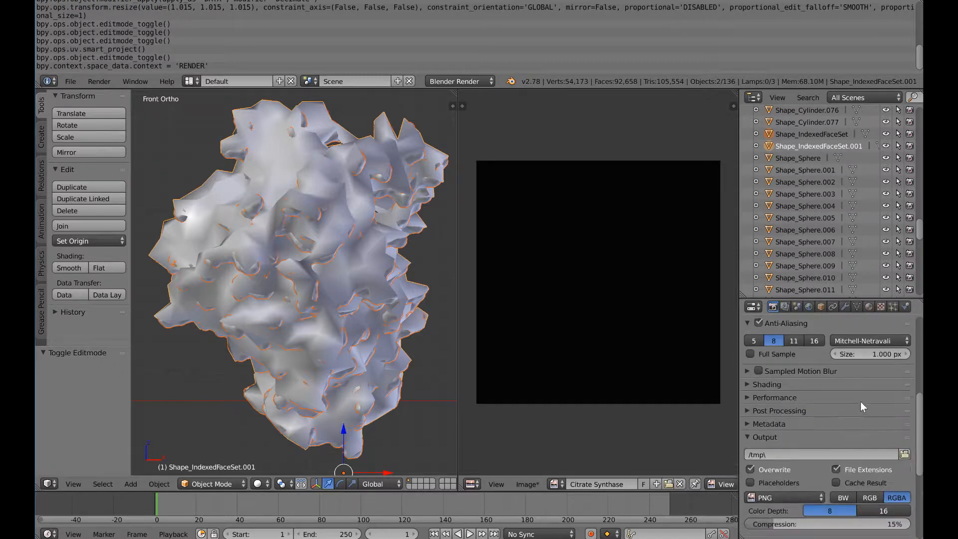
pyautogui.scroll(-3, 860, 402)
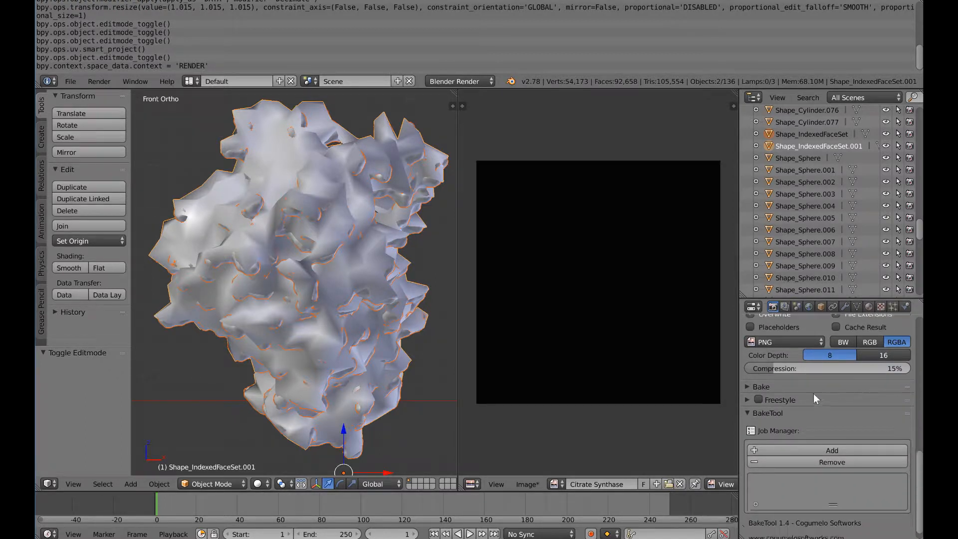
pyautogui.click(796, 386)
pyautogui.scroll(-2, 801, 388)
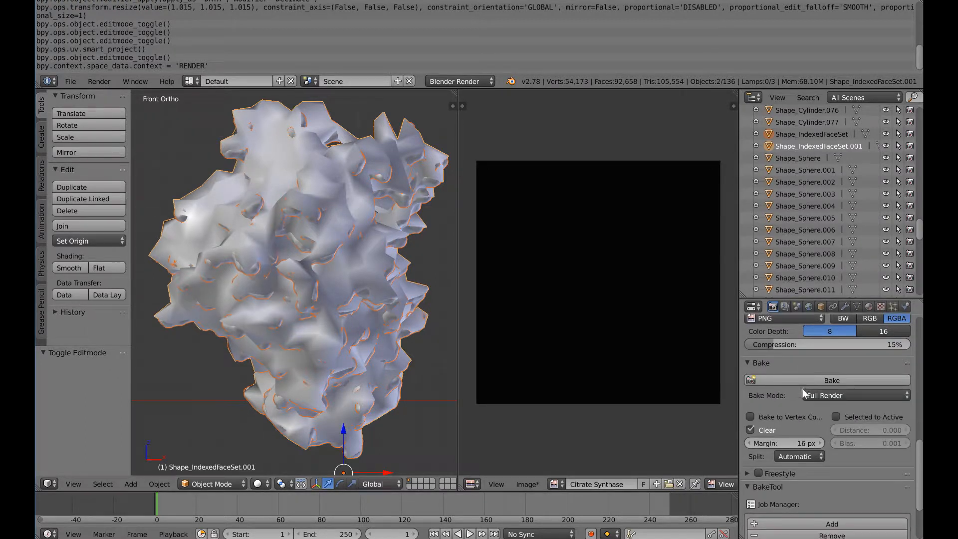
pyautogui.click(830, 396)
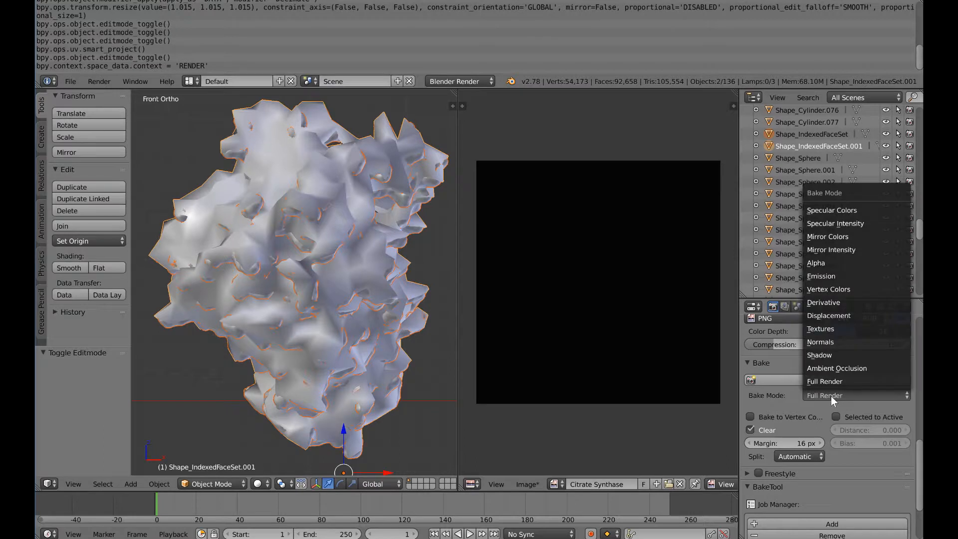
pyautogui.click(843, 342)
pyautogui.scroll(-1, 866, 429)
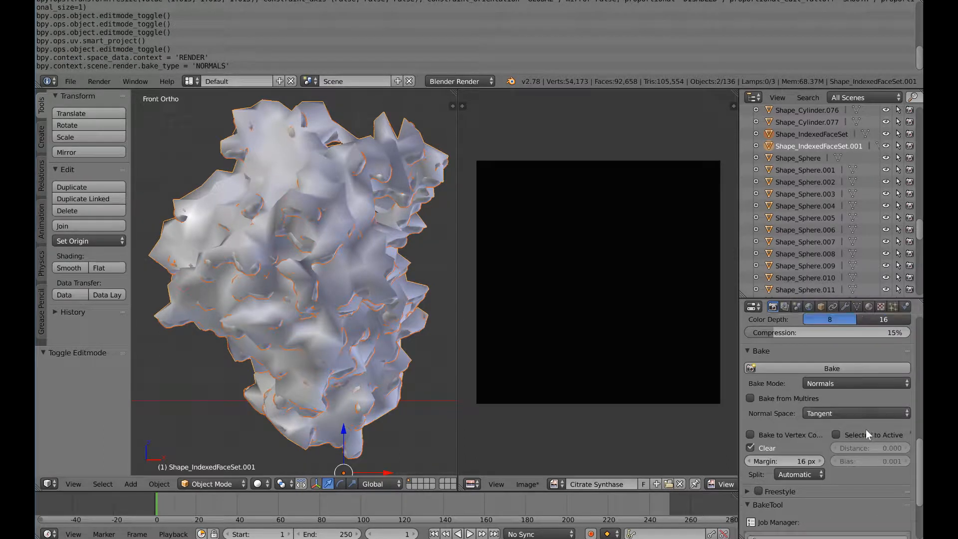
# Step: Enable Selected to Active for the bake and bake the original surface's normals onto the decimated copy's image
pyautogui.click(835, 434)
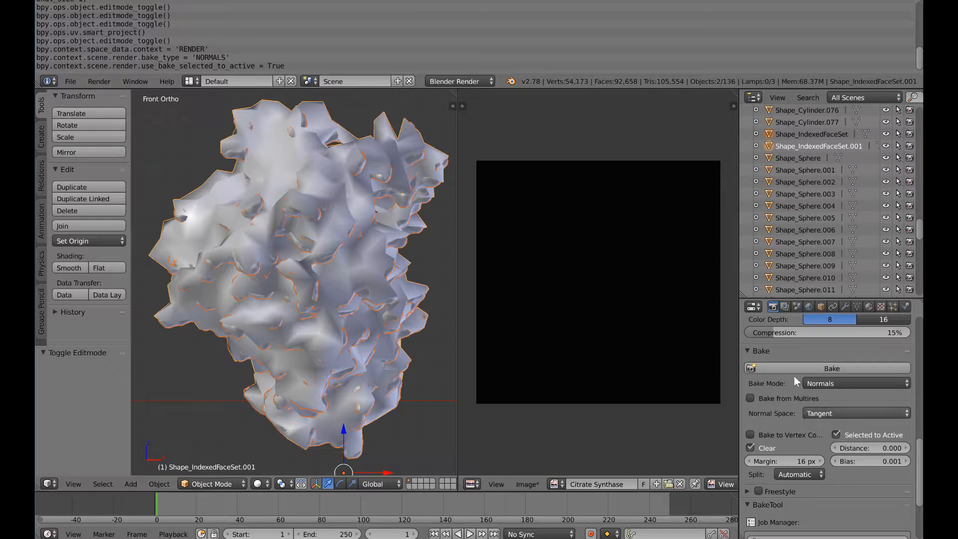
pyautogui.scroll(-3, 843, 394)
pyautogui.scroll(4, 843, 396)
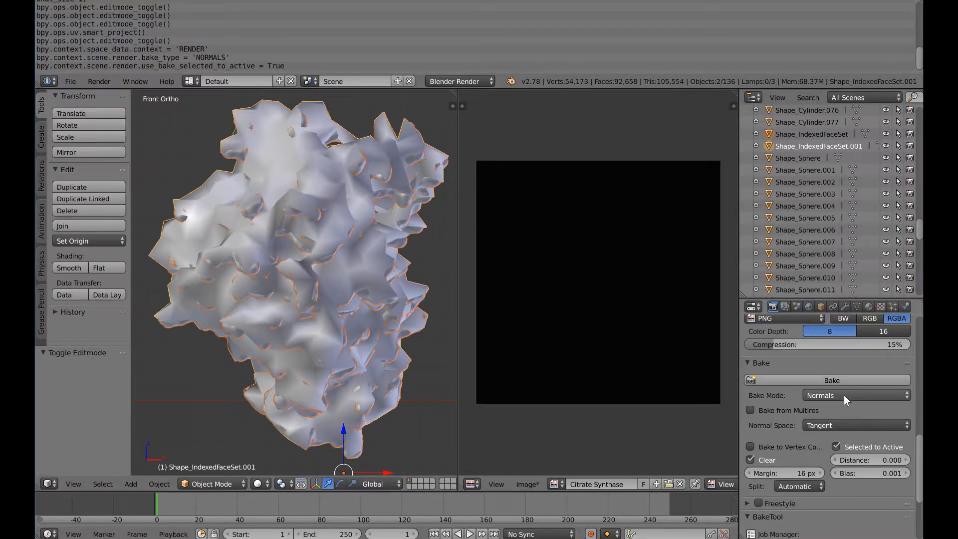
pyautogui.click(816, 379)
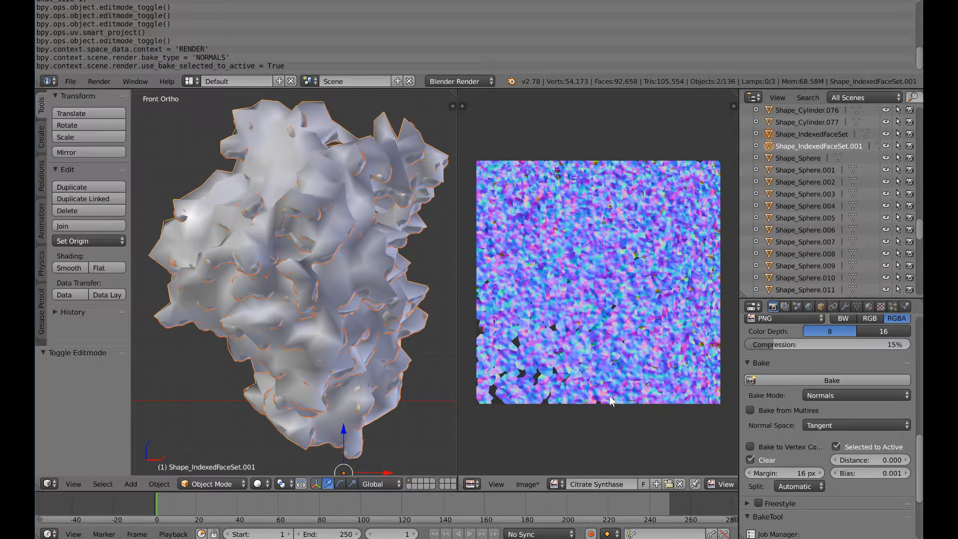
# Step: Save the baked normal map to the Documents folder as Citrate Synthase.png
pyautogui.click(527, 483)
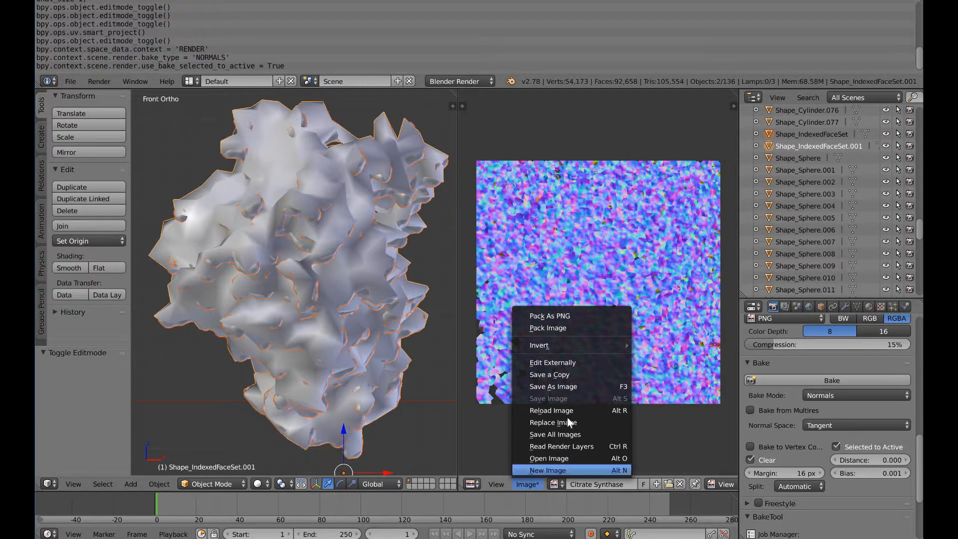
pyautogui.click(574, 386)
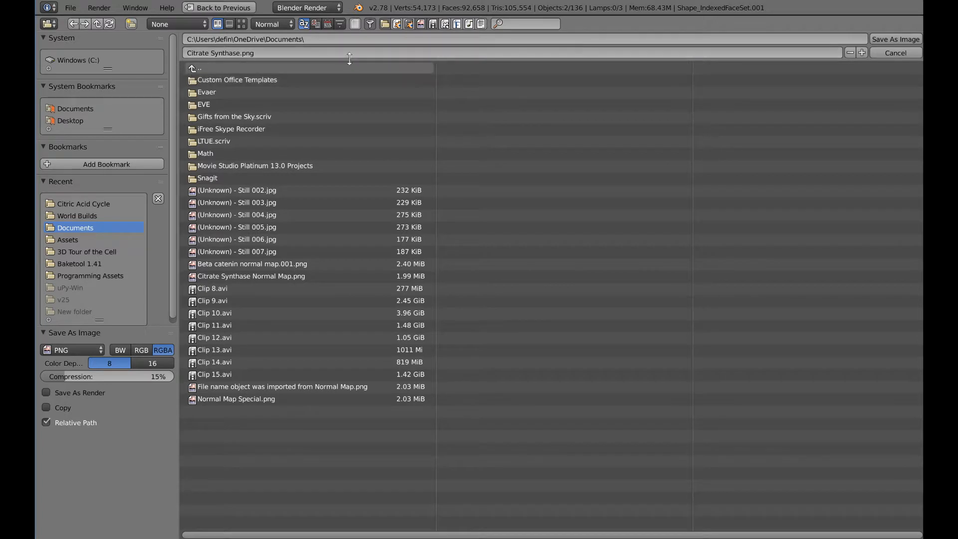
pyautogui.click(891, 38)
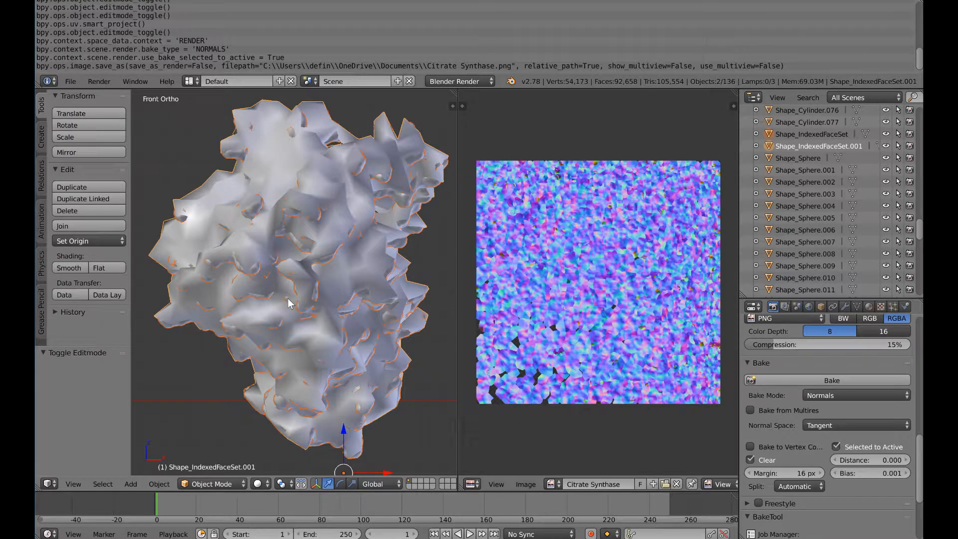
# Step: Inspect the UV layout over the baked normal map in Edit Mode, return to Object Mode and select the original surface
pyautogui.press('Tab')
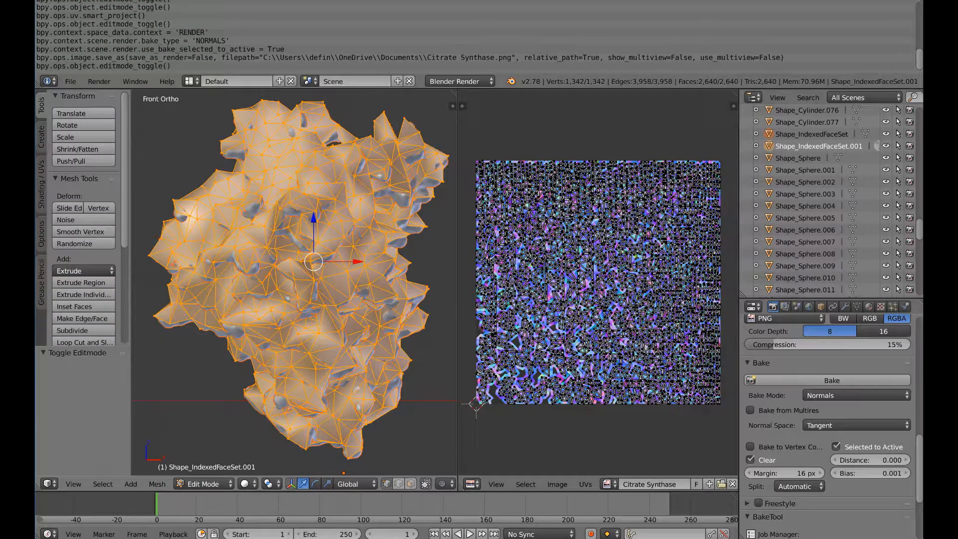
pyautogui.press('Tab')
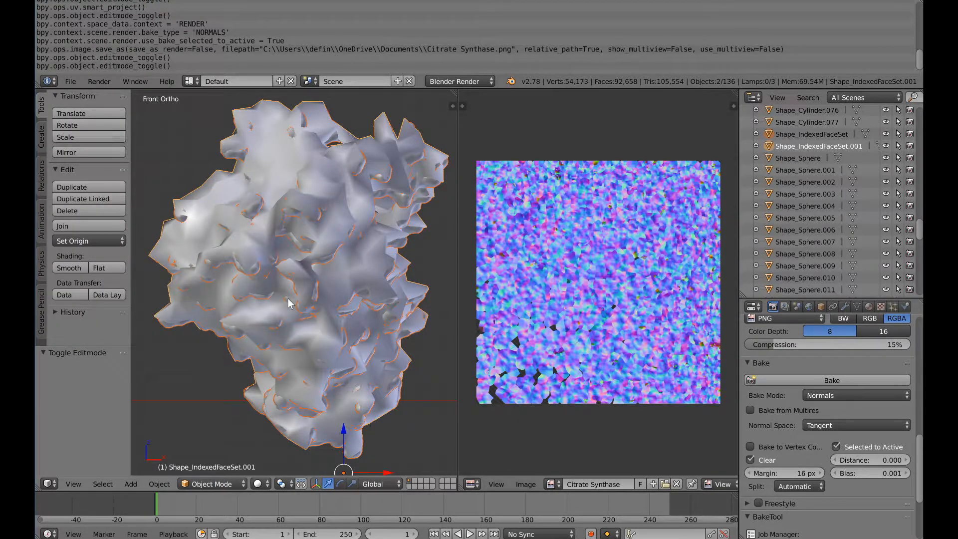
pyautogui.rightClick(315, 303)
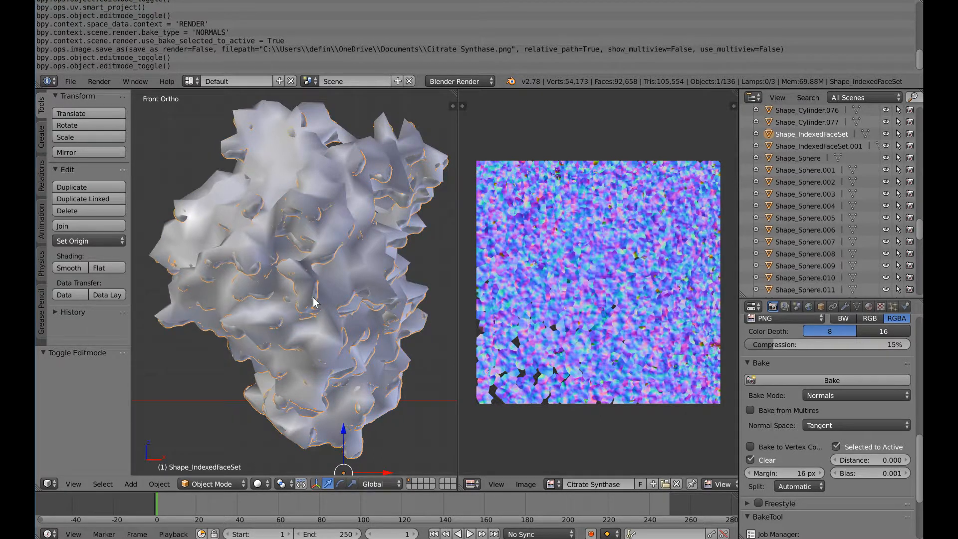
# Step: Delete the two latest edit-mode toggle entries from the info log
pyautogui.rightClick(132, 58)
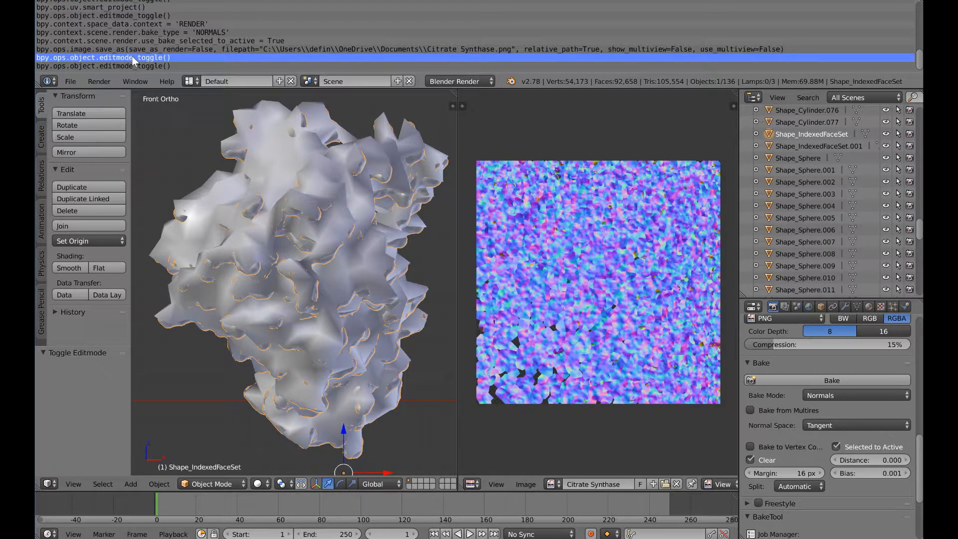
pyautogui.press('Delete')
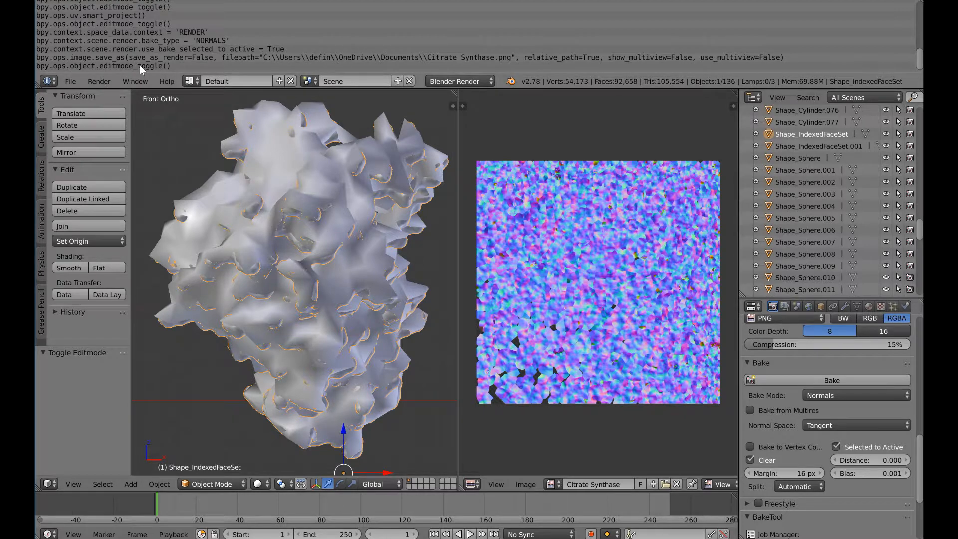
pyautogui.rightClick(140, 66)
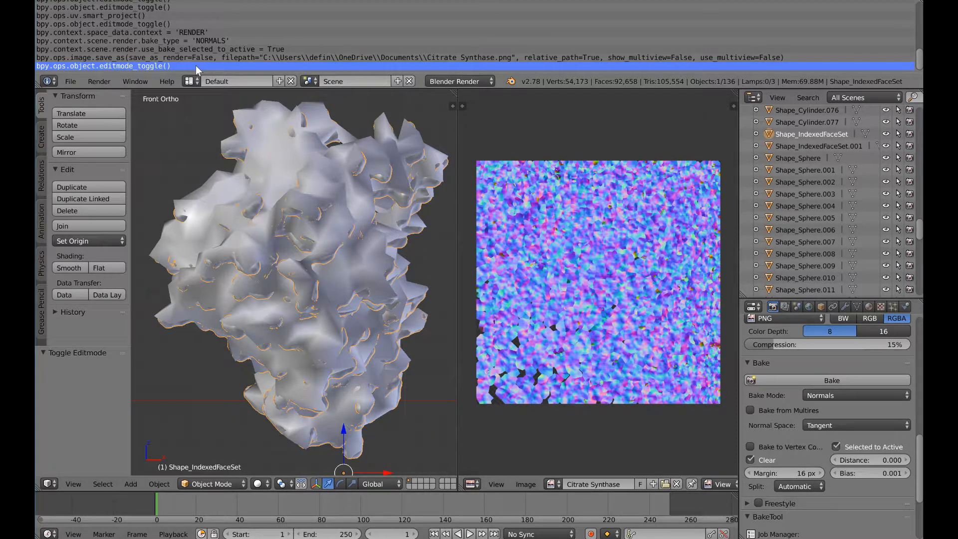
pyautogui.scroll(1, 195, 68)
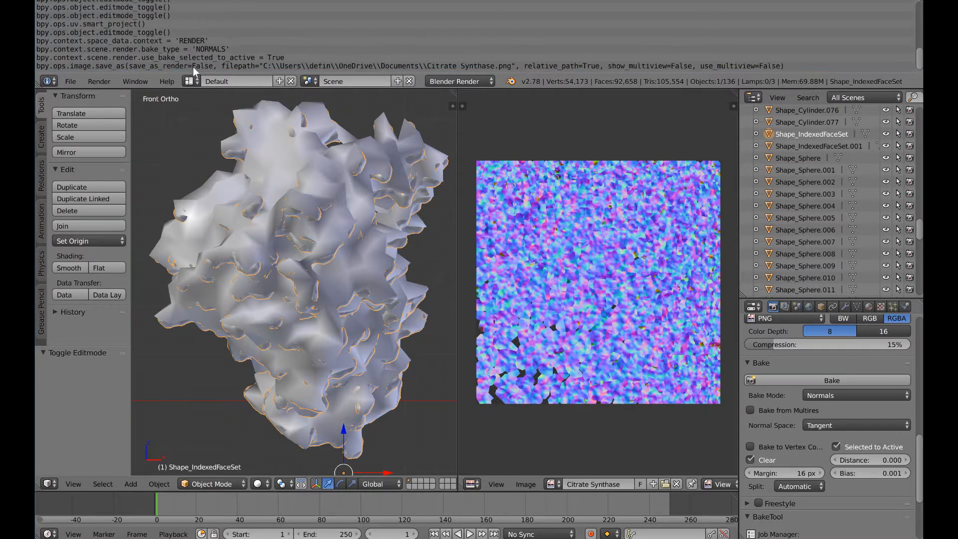
# Step: Select the decimated copy, widen the 3D view and move the copy about 67 units along X, beside the original
pyautogui.rightClick(288, 171)
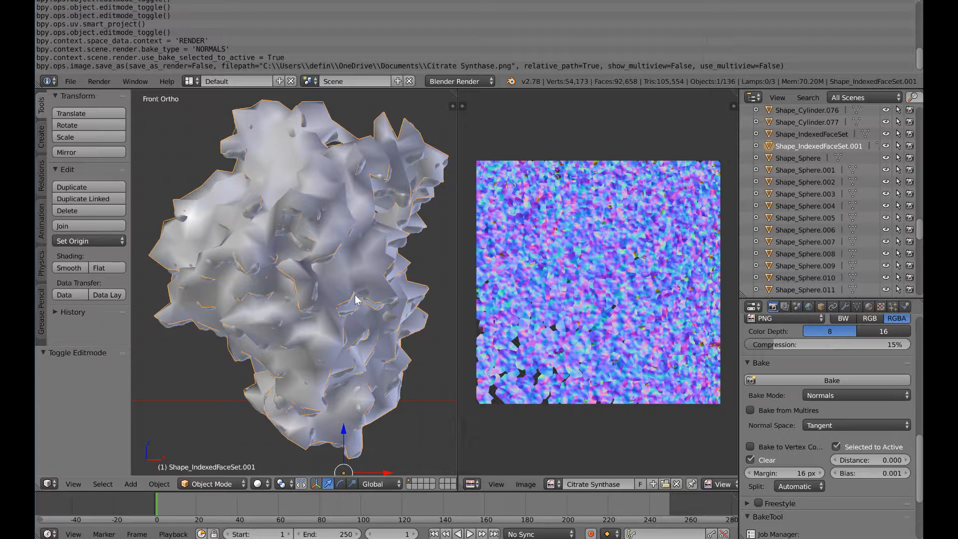
pyautogui.scroll(-1, 356, 299)
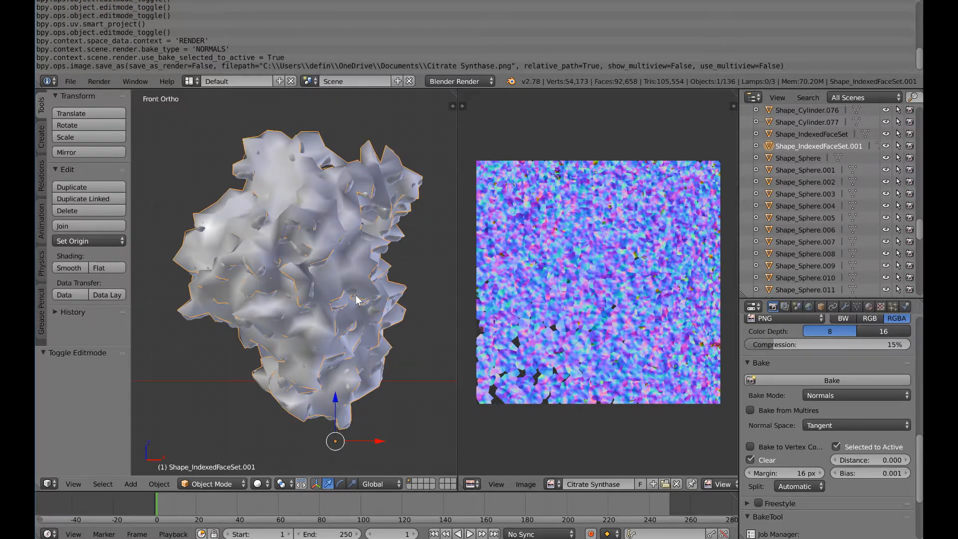
pyautogui.scroll(-1, 356, 299)
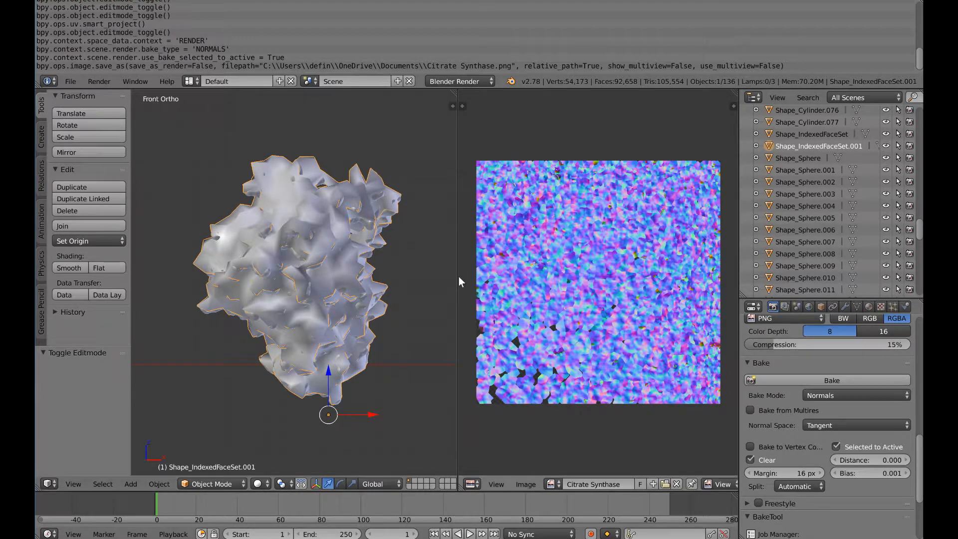
pyautogui.moveTo(457, 278); pyautogui.dragTo(612, 277)
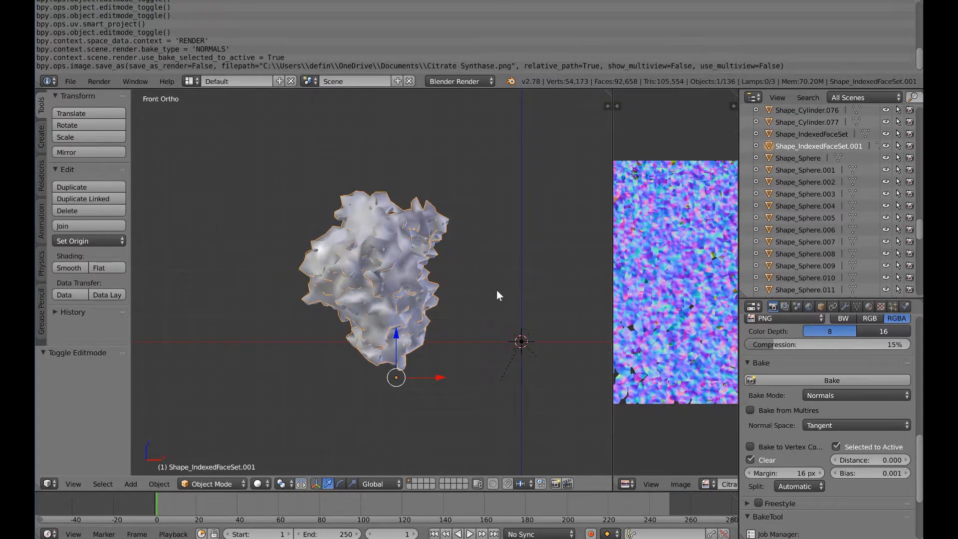
pyautogui.scroll(-1, 435, 292)
pyautogui.press('g')
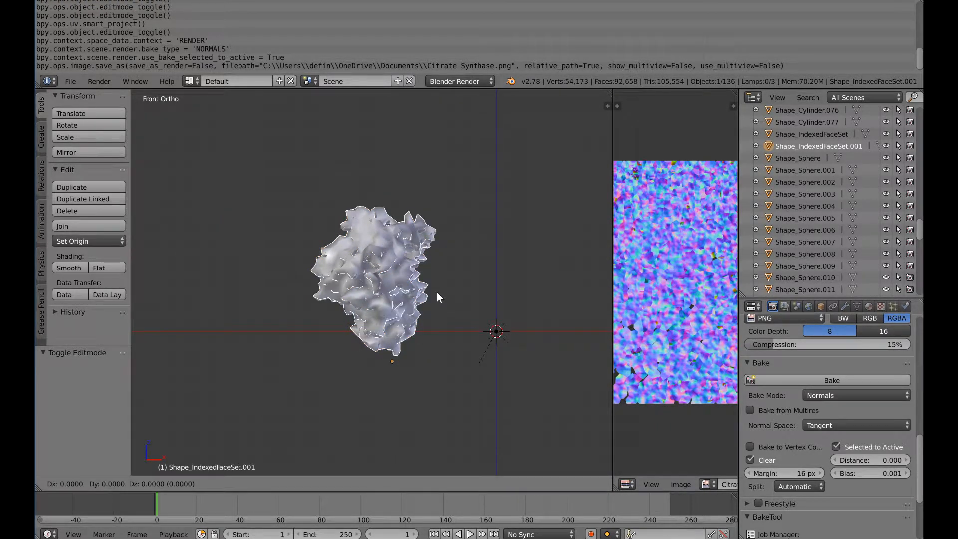
pyautogui.press('x')
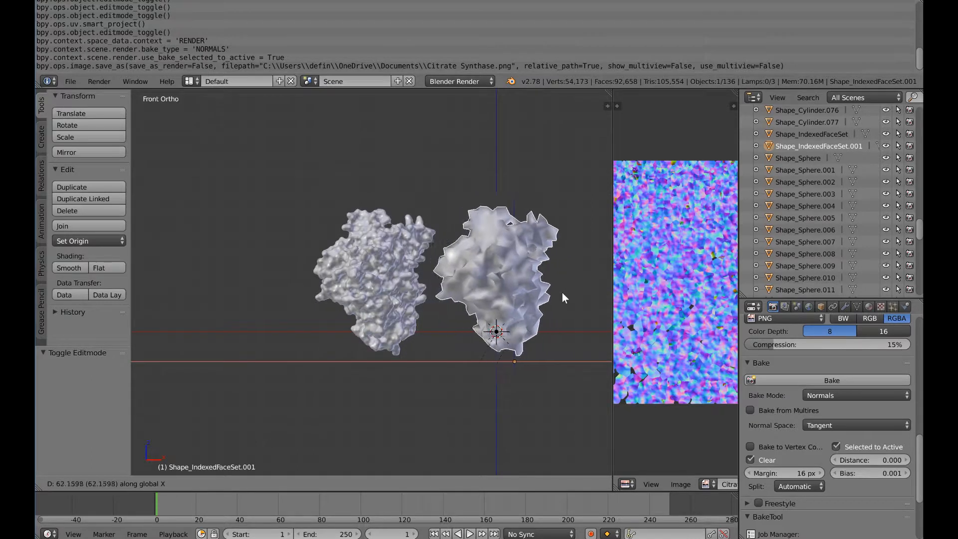
pyautogui.click(568, 294)
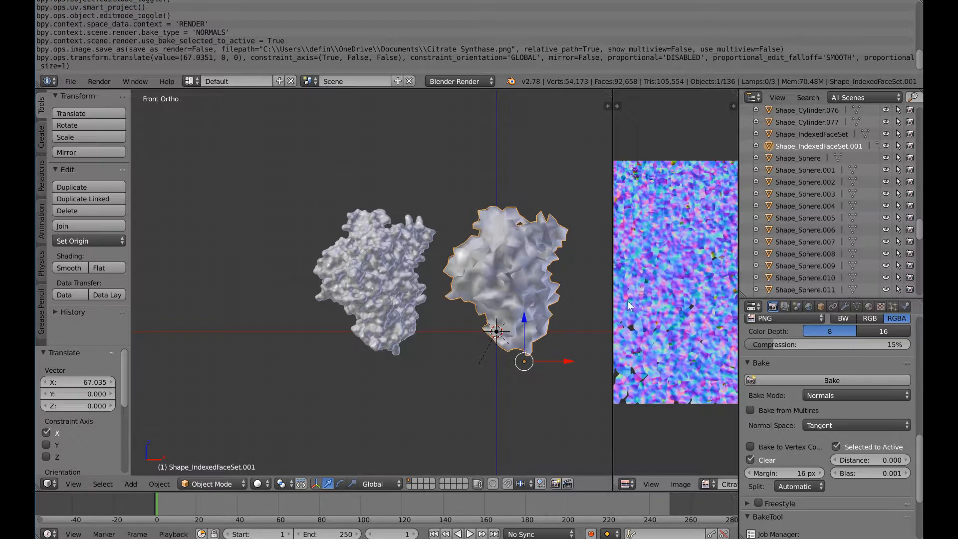
# Step: Add a new texture to the decimated copy's material after reviewing the material settings
pyautogui.click(868, 307)
pyautogui.scroll(-2, 850, 469)
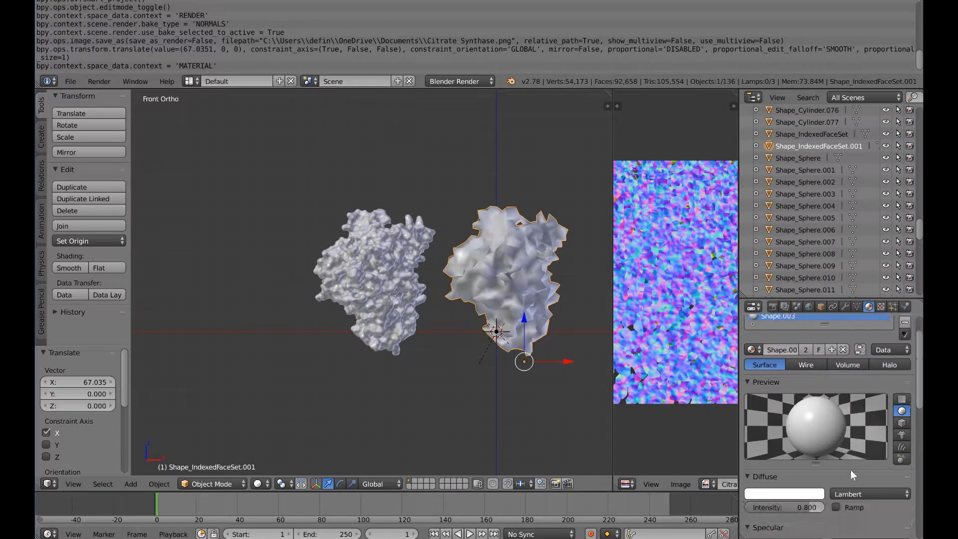
pyautogui.scroll(-2, 850, 469)
pyautogui.scroll(4, 850, 469)
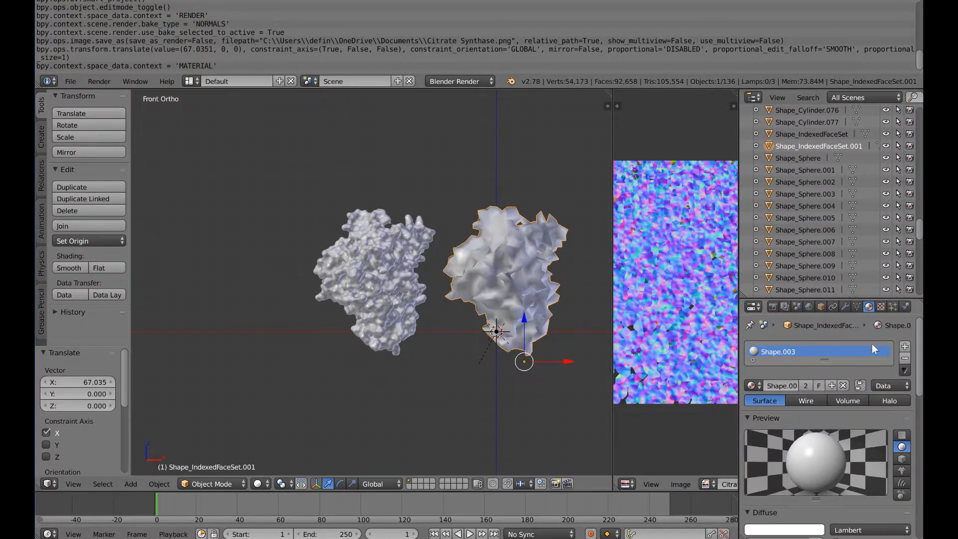
pyautogui.click(883, 306)
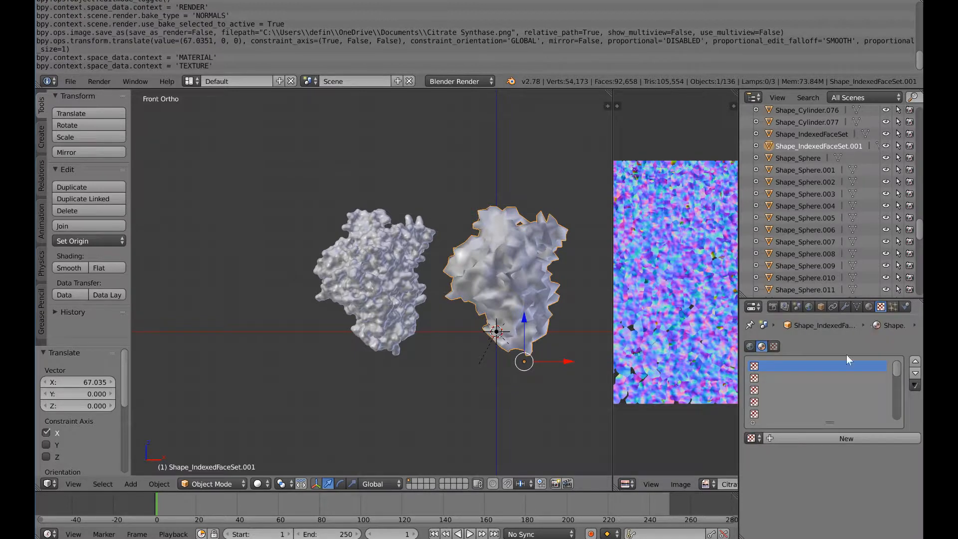
pyautogui.click(798, 437)
# Step: Enable Normal Map in the texture's Image Sampling settings and collapse that section
pyautogui.scroll(-3, 843, 434)
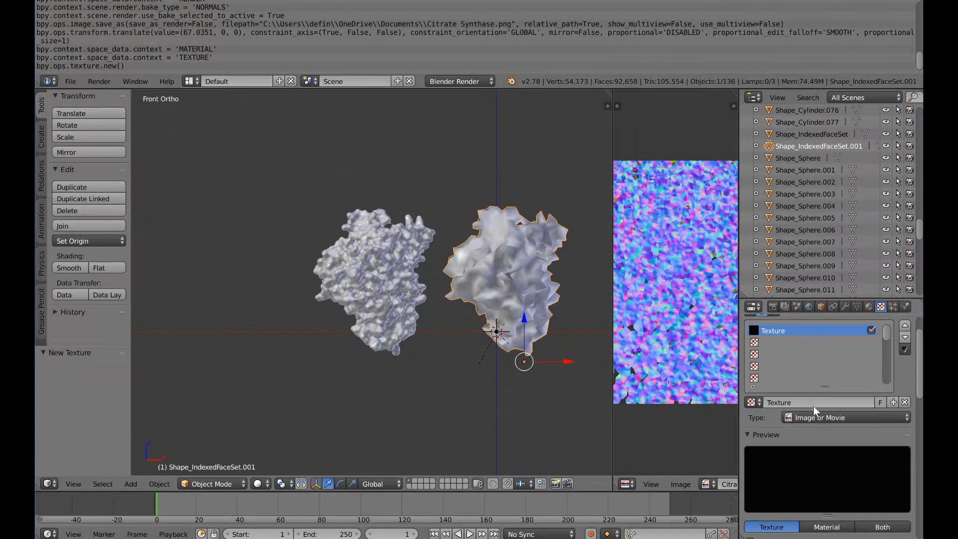
pyautogui.scroll(-8, 873, 442)
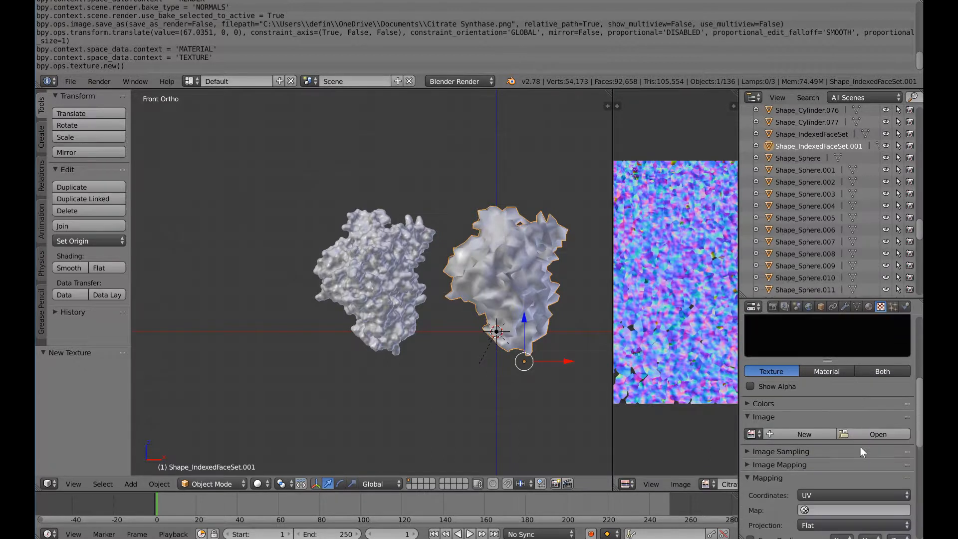
pyautogui.click(807, 428)
pyautogui.scroll(-2, 860, 430)
pyautogui.click(836, 408)
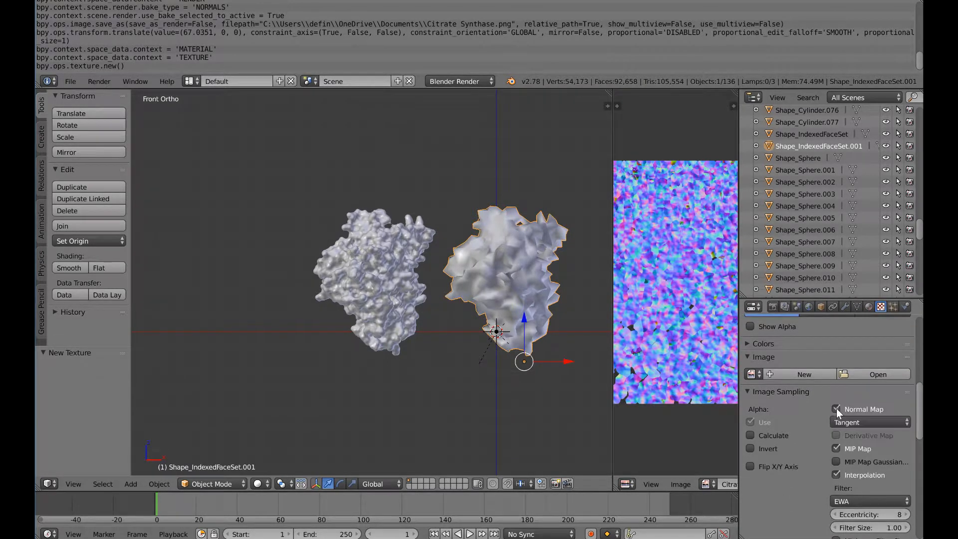
pyautogui.click(771, 393)
# Step: Set the texture's influence to affect Normal geometry instead of diffuse Color
pyautogui.scroll(-1, 843, 426)
pyautogui.scroll(-5, 842, 424)
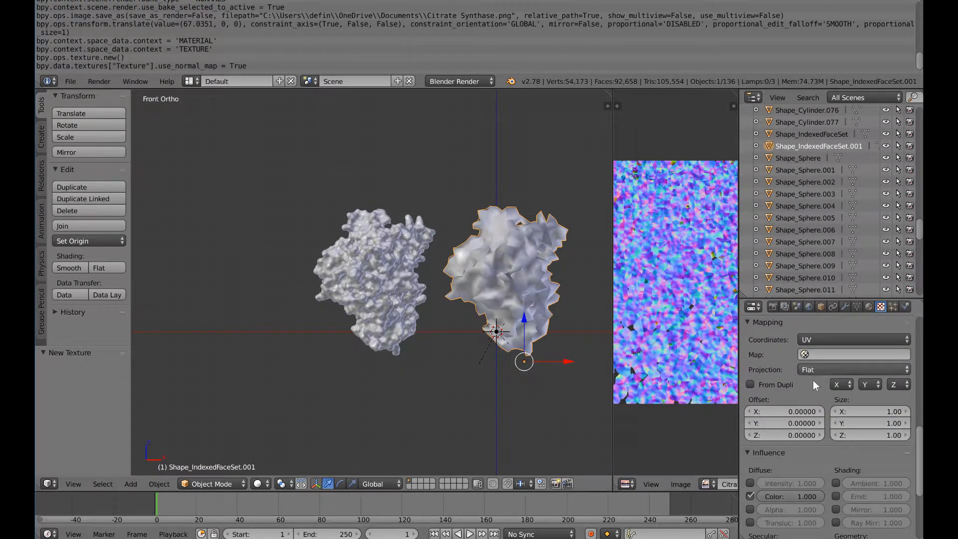
pyautogui.scroll(-8, 855, 432)
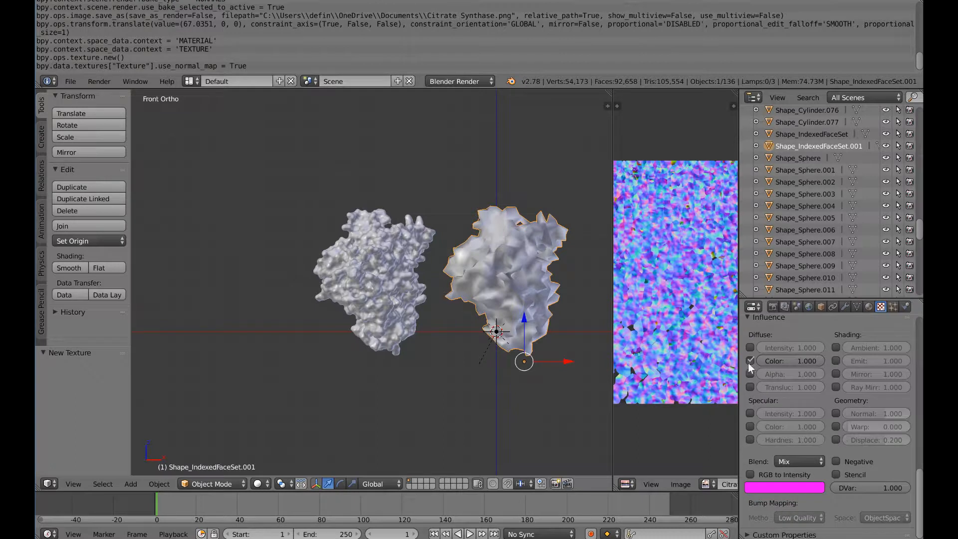
pyautogui.click(750, 361)
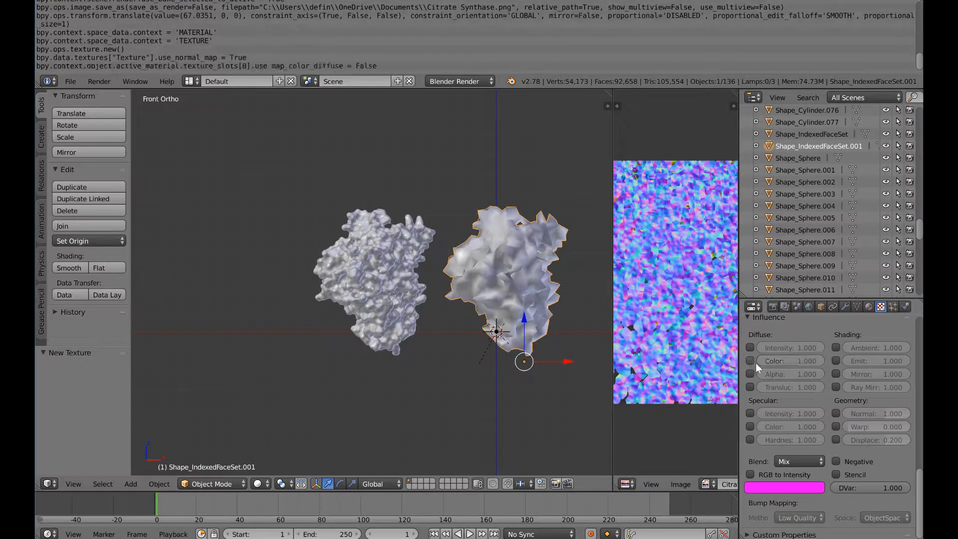
pyautogui.click(836, 413)
# Step: Assign the existing Citrate Synthase image to the new texture
pyautogui.scroll(10, 802, 425)
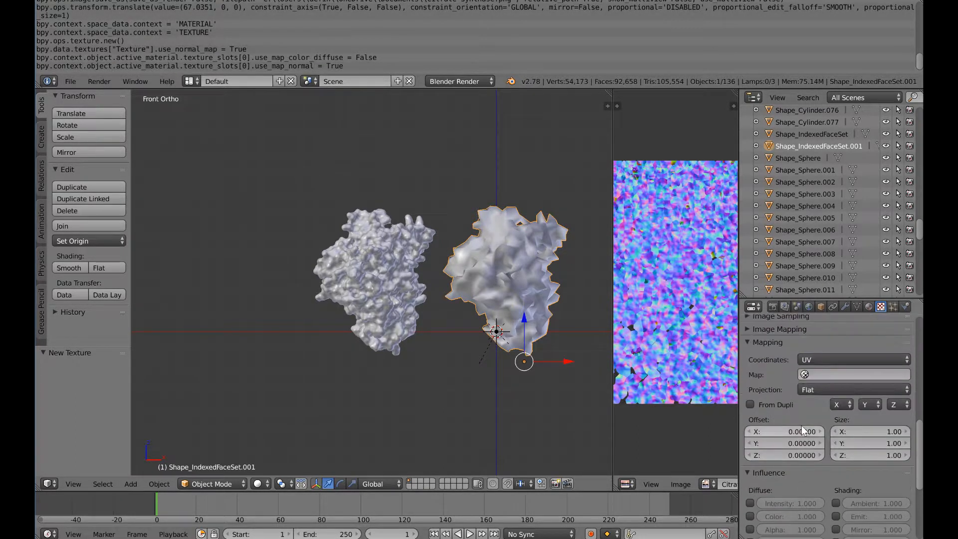
pyautogui.scroll(3, 801, 426)
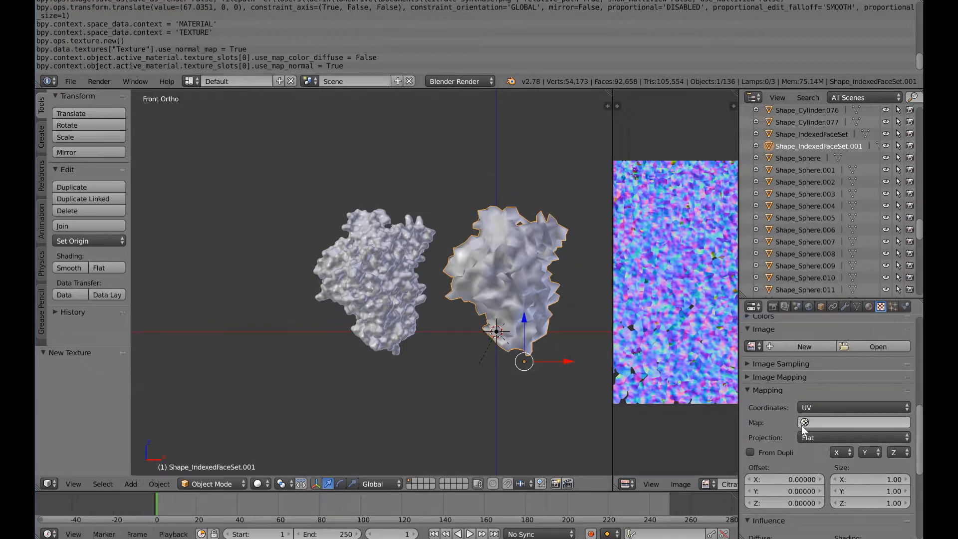
pyautogui.click(755, 382)
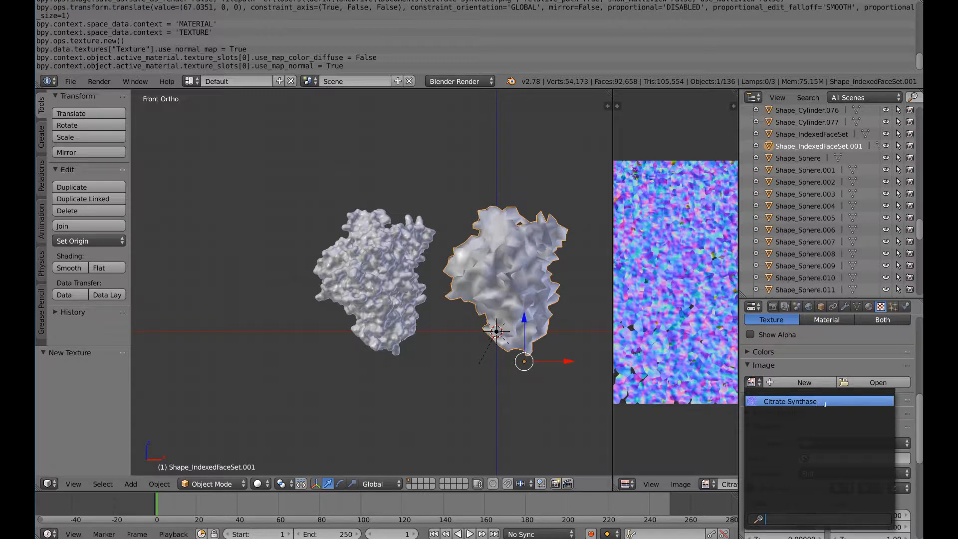
pyautogui.click(825, 403)
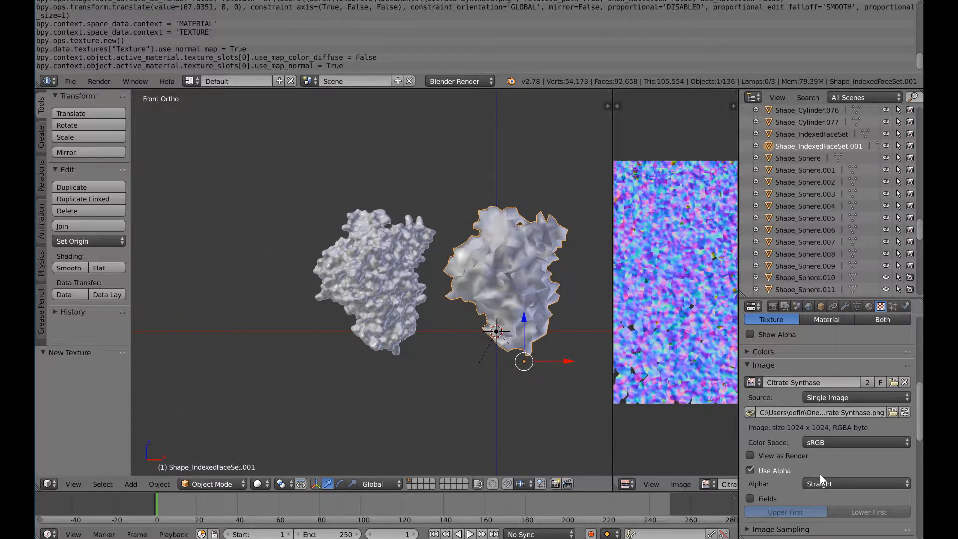
pyautogui.scroll(-2, 820, 476)
pyautogui.scroll(-10, 820, 477)
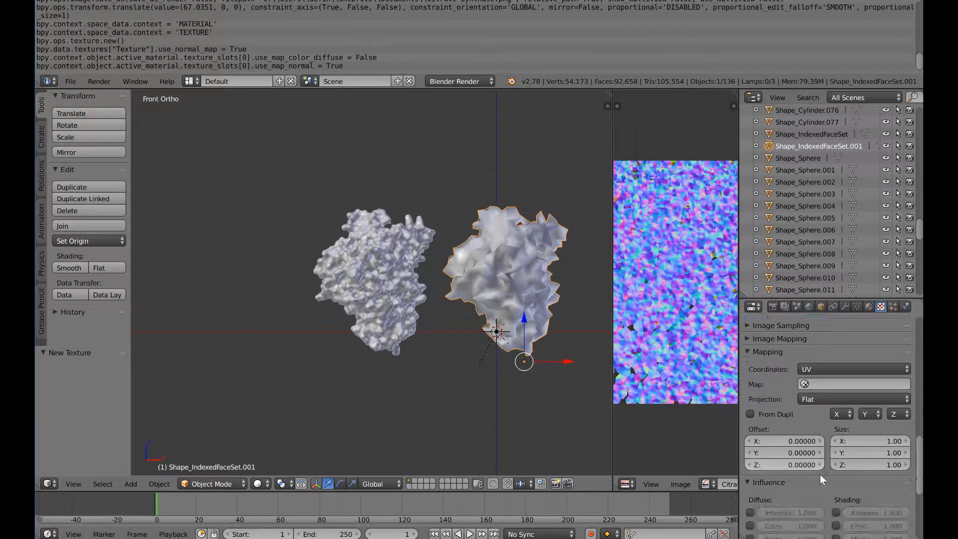
pyautogui.scroll(2, 819, 474)
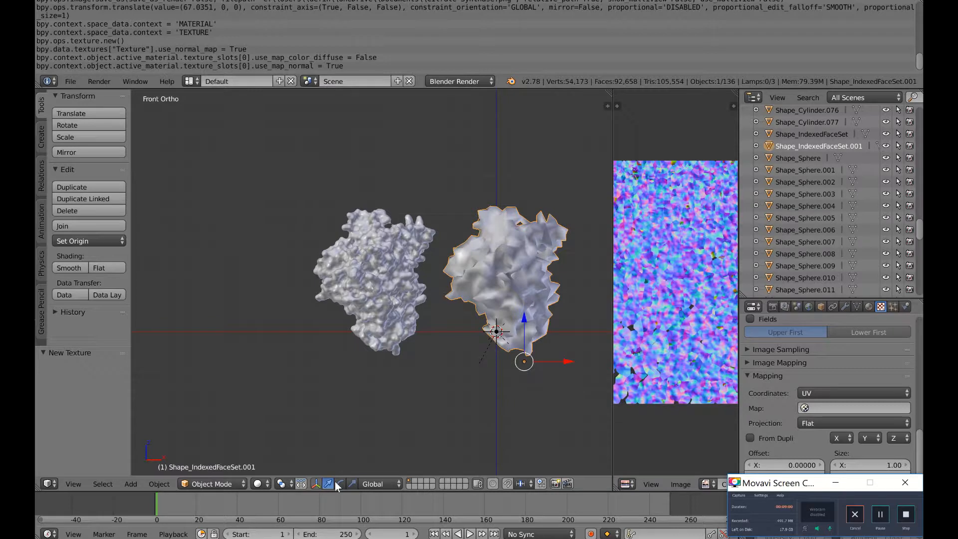
# Step: Preview both surfaces in Texture viewport shading and check the material on the high-poly original and the low-poly copy
pyautogui.click(264, 483)
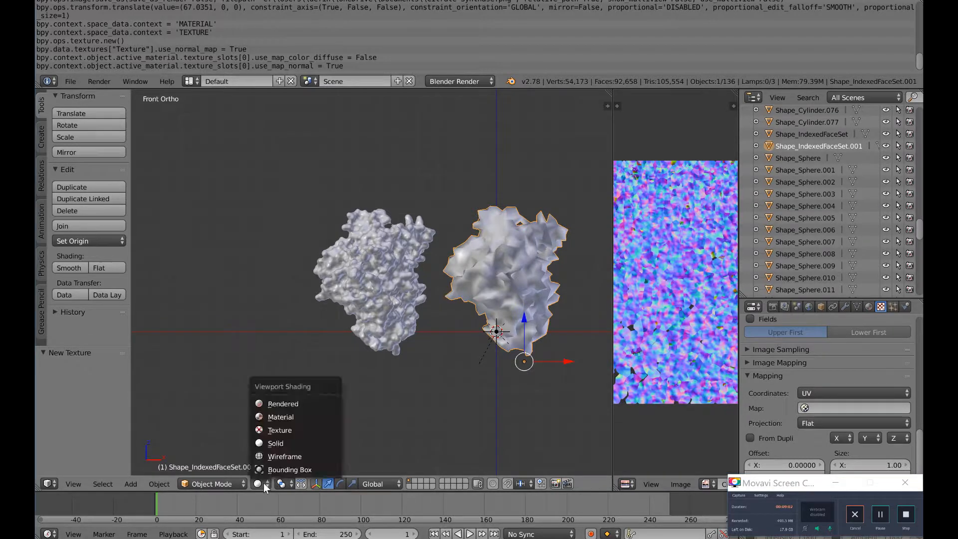
pyautogui.click(285, 432)
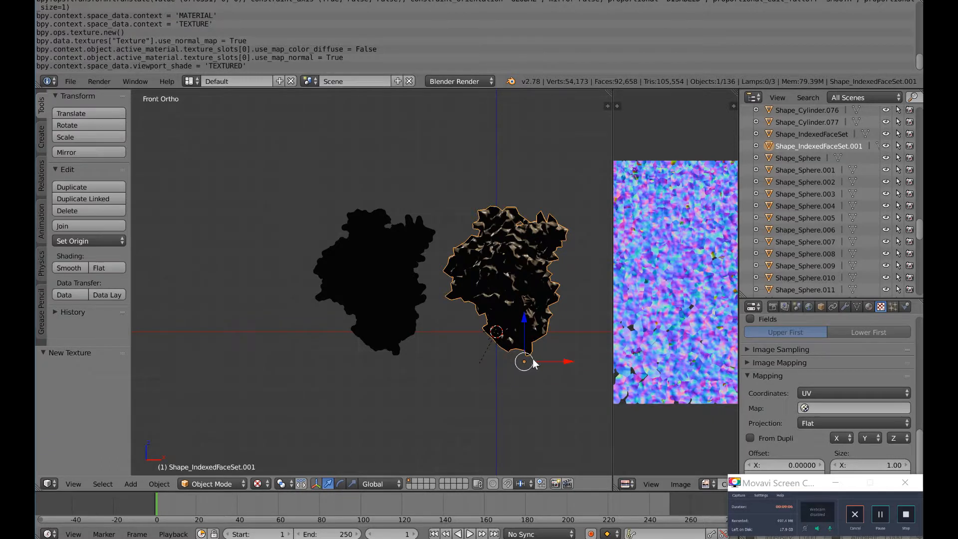
pyautogui.scroll(-2, 533, 358)
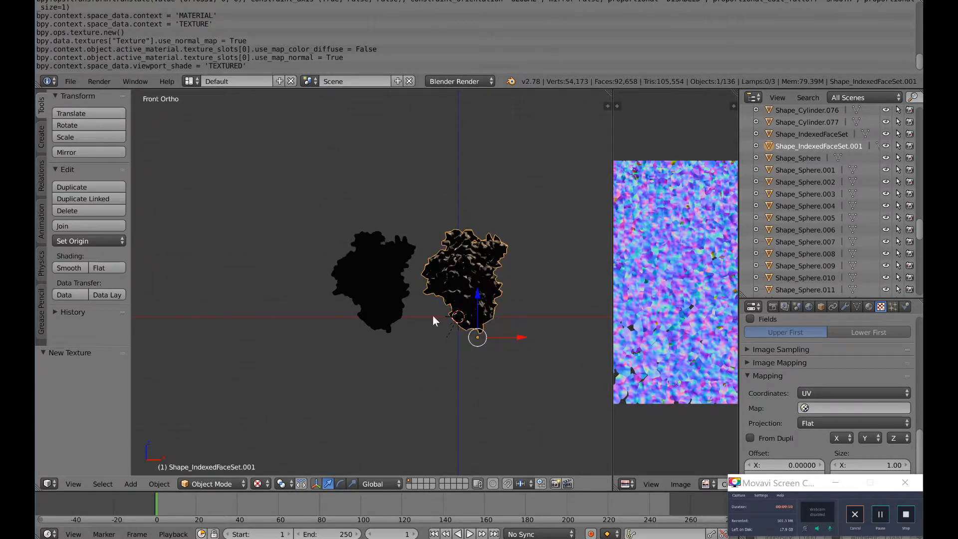
pyautogui.rightClick(390, 292)
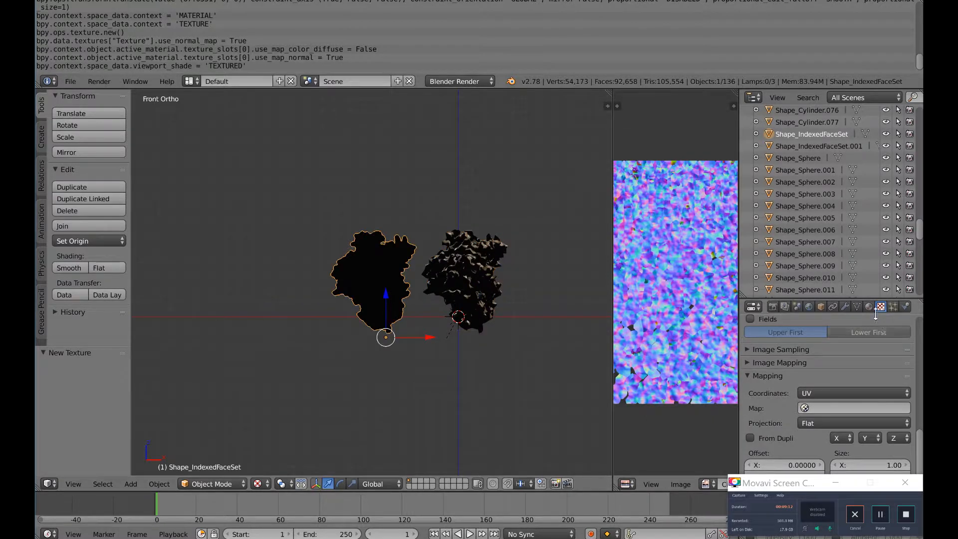
pyautogui.click(869, 307)
pyautogui.scroll(-3, 832, 400)
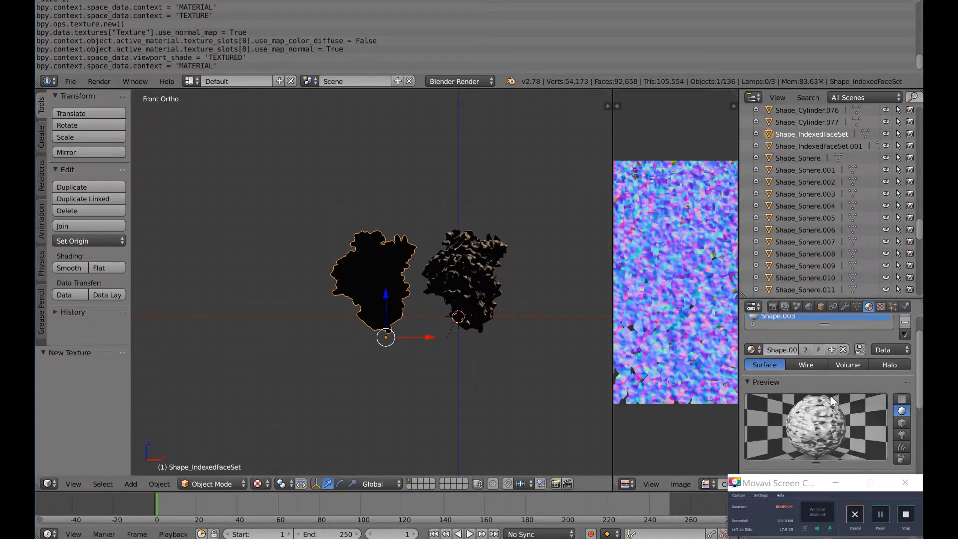
pyautogui.rightClick(474, 272)
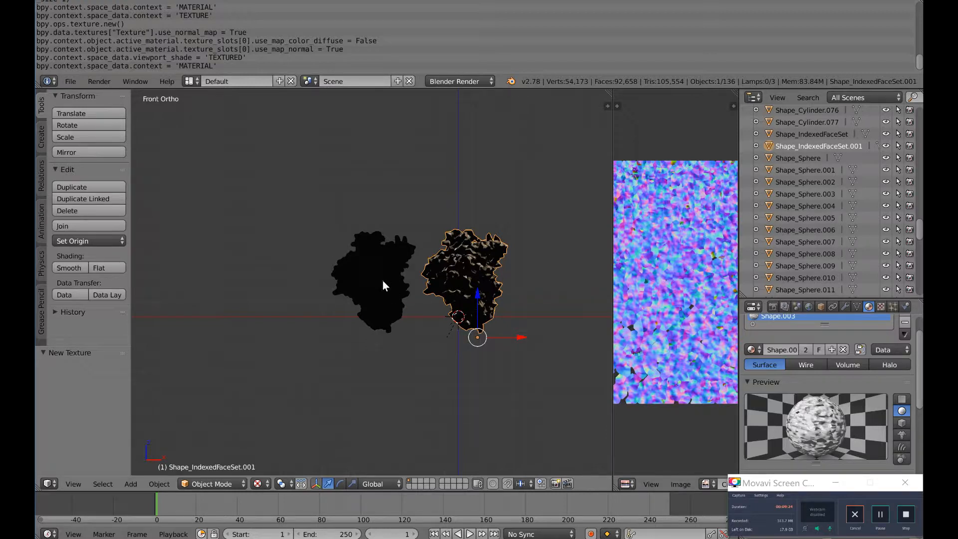
# Step: Return the viewport to Solid shading and hide the high-poly surface to expose the stick residues inside it
pyautogui.click(257, 484)
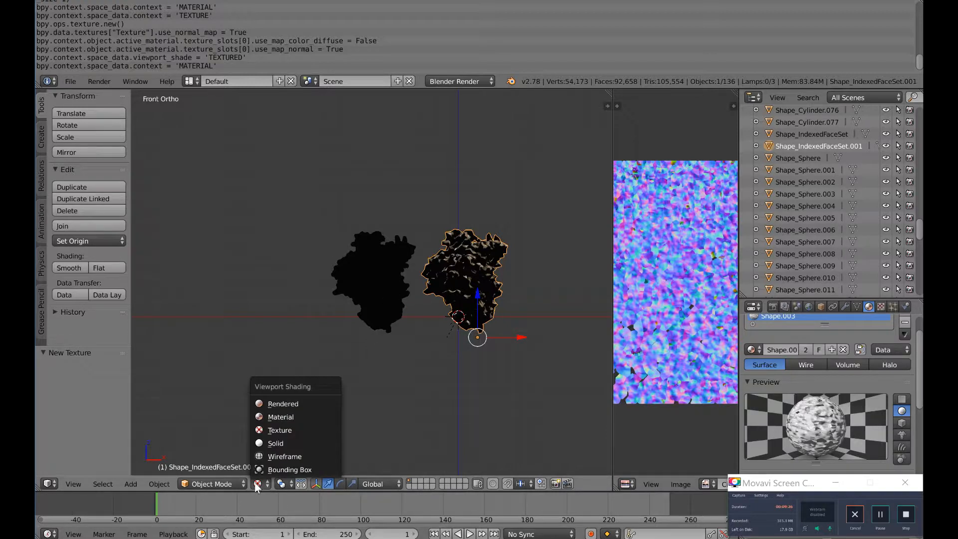
pyautogui.click(282, 444)
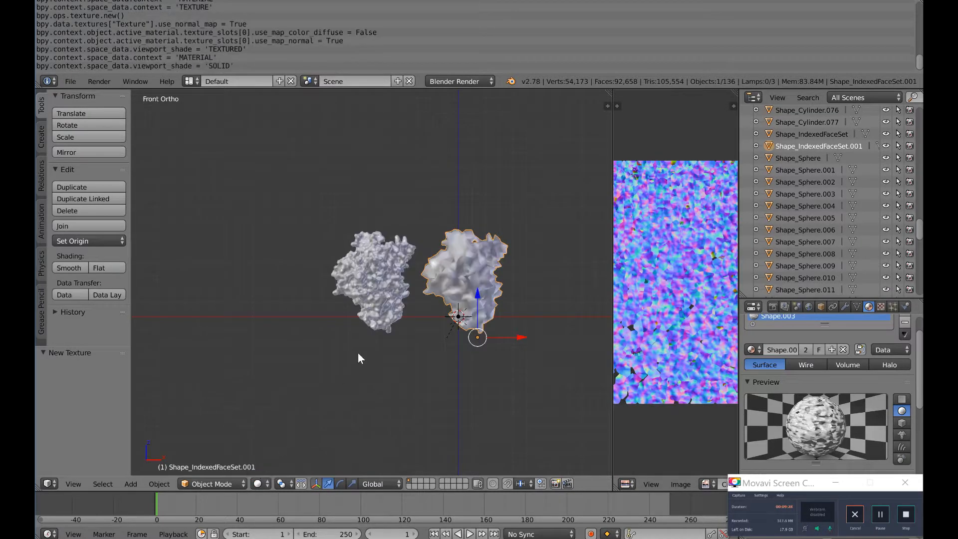
pyautogui.rightClick(382, 290)
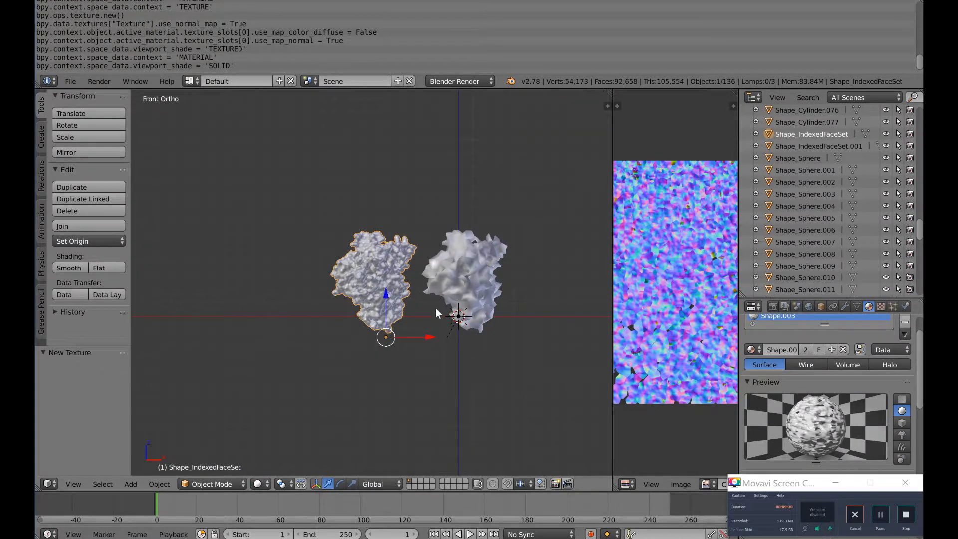
pyautogui.moveTo(440, 320)
pyautogui.keyDown('shift'); pyautogui.mouseDown(button='middle')
pyautogui.moveTo(490, 331)
pyautogui.moveTo(480, 336)
pyautogui.moveTo(500, 321)
pyautogui.moveTo(435, 331)
pyautogui.mouseUp(button='middle'); pyautogui.keyUp('shift')
pyautogui.scroll(3, 480, 332)
pyautogui.scroll(-2, 498, 331)
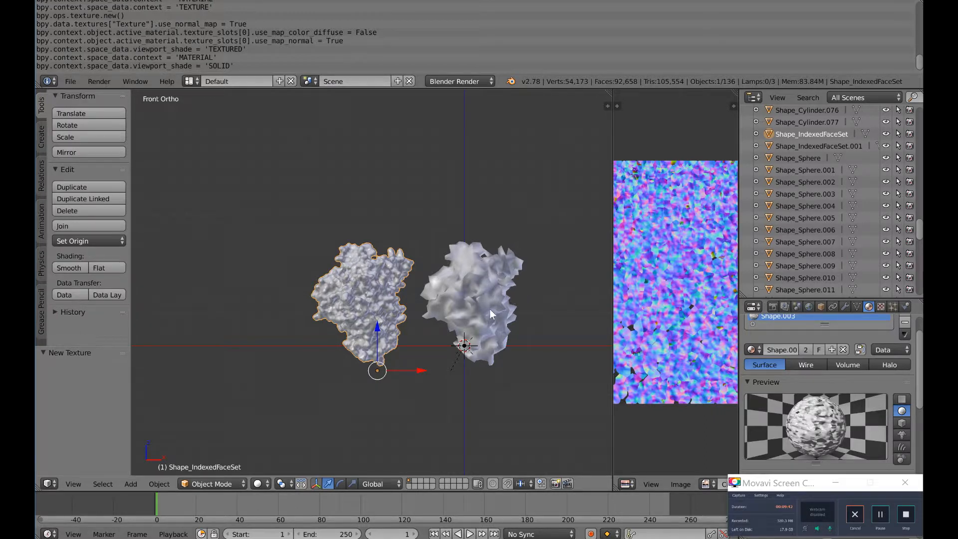
pyautogui.keyDown('shift'); pyautogui.moveTo(449, 311); pyautogui.dragTo(439, 290, button='middle'); pyautogui.keyUp('shift')
pyautogui.scroll(3, 447, 337)
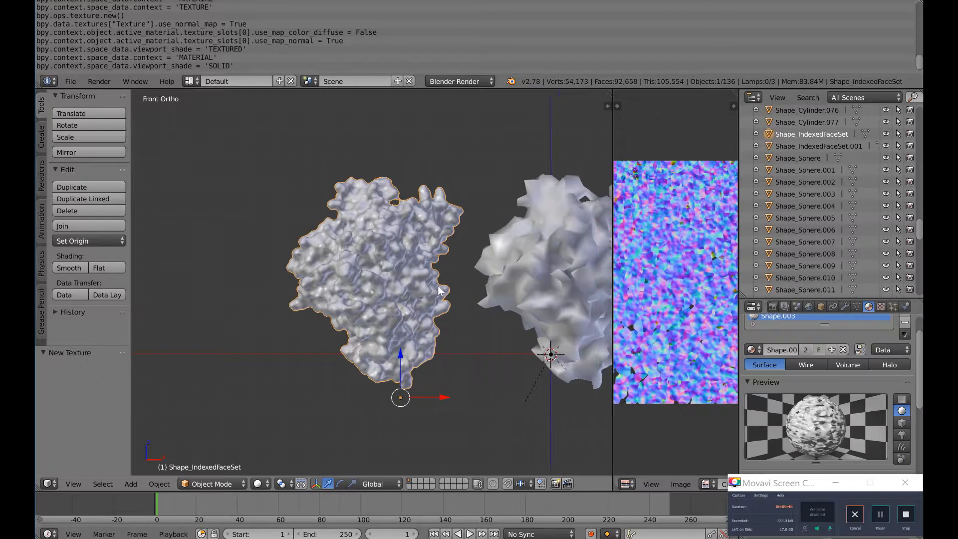
pyautogui.scroll(2, 429, 292)
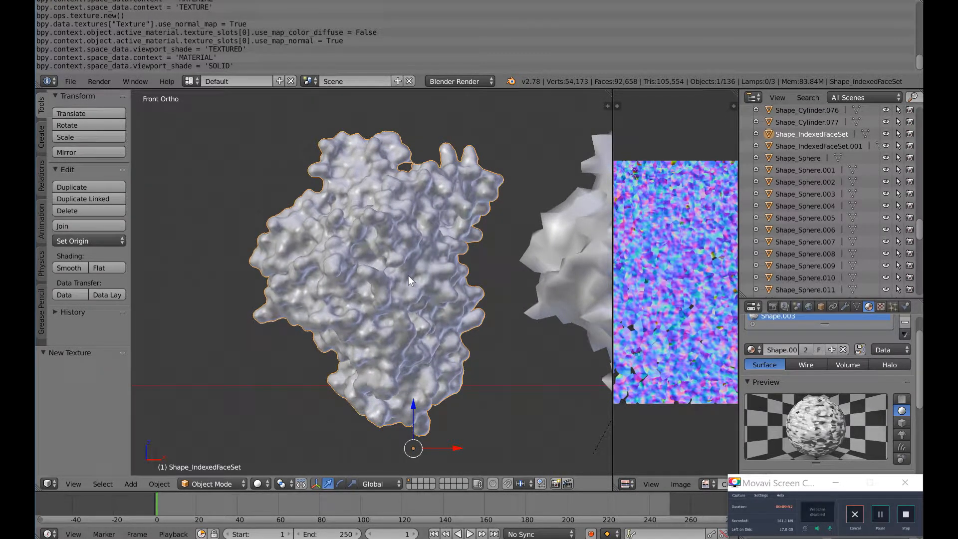
pyautogui.press('h')
pyautogui.scroll(3, 458, 295)
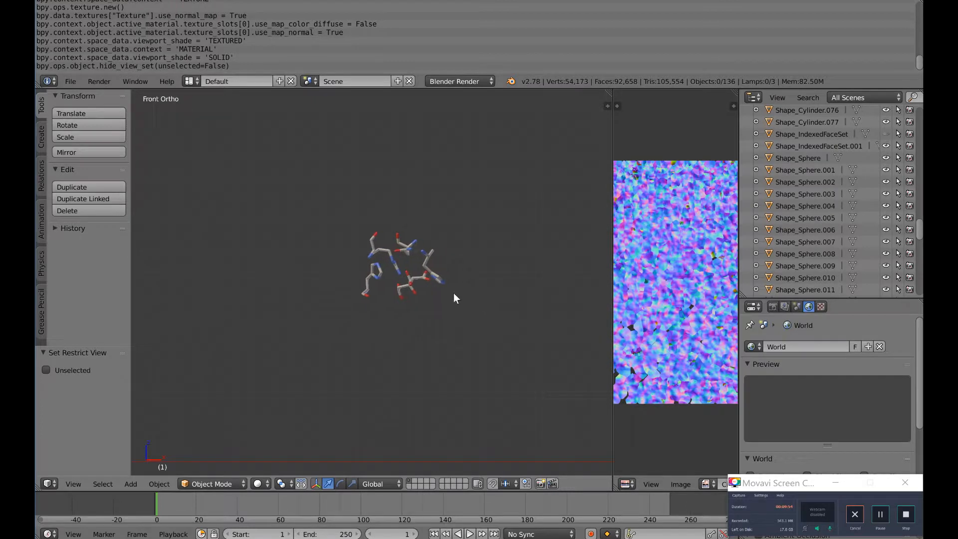
pyautogui.scroll(5, 463, 324)
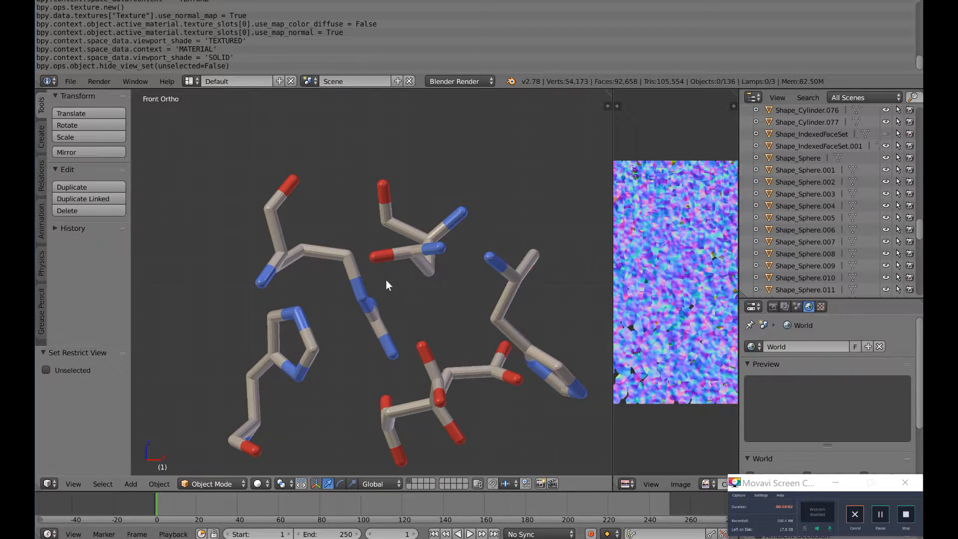
# Step: Select all the stick residues in wireframe display and centre the view on them
pyautogui.scroll(-3, 455, 282)
pyautogui.moveTo(455, 281)
pyautogui.mouseDown(button='middle')
pyautogui.moveTo(466, 291)
pyautogui.moveTo(453, 292)
pyautogui.moveTo(438, 267)
pyautogui.moveTo(468, 254)
pyautogui.mouseUp(button='middle')
pyautogui.hotkey('alt', 'z')
pyautogui.scroll(-12, 488, 239)
pyautogui.moveTo(364, 229)
pyautogui.mouseDown()
pyautogui.moveTo(449, 349)
pyautogui.moveTo(545, 316)
pyautogui.mouseUp()
pyautogui.press('Escape')
pyautogui.click(74, 483)
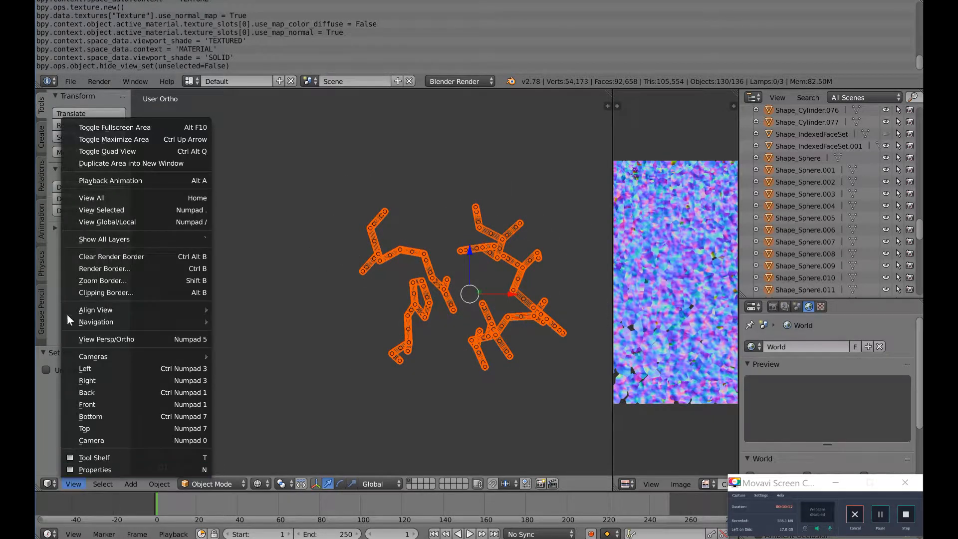
pyautogui.click(105, 221)
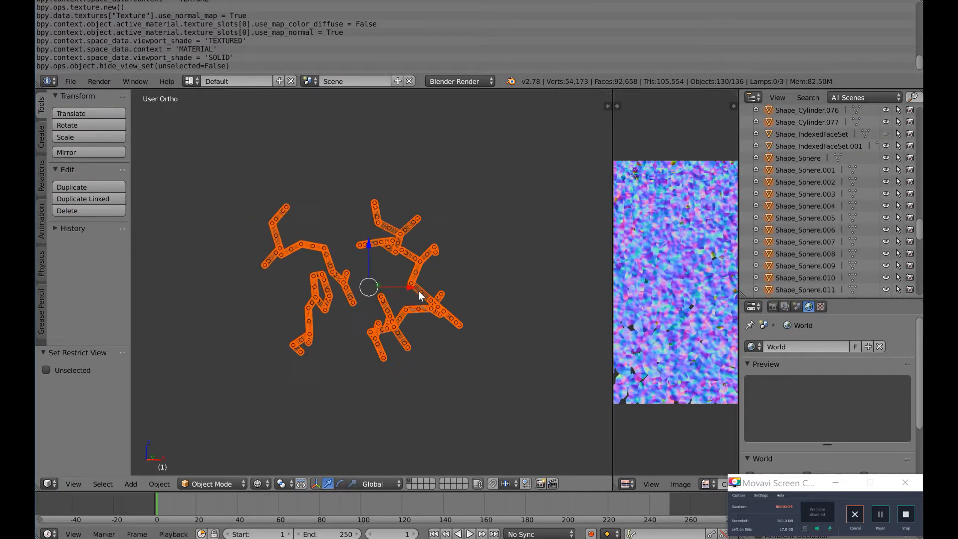
# Step: Deselect all the sticks and return the viewport to Solid shading
pyautogui.press('a')
pyautogui.scroll(8, 403, 290)
pyautogui.scroll(-10, 405, 291)
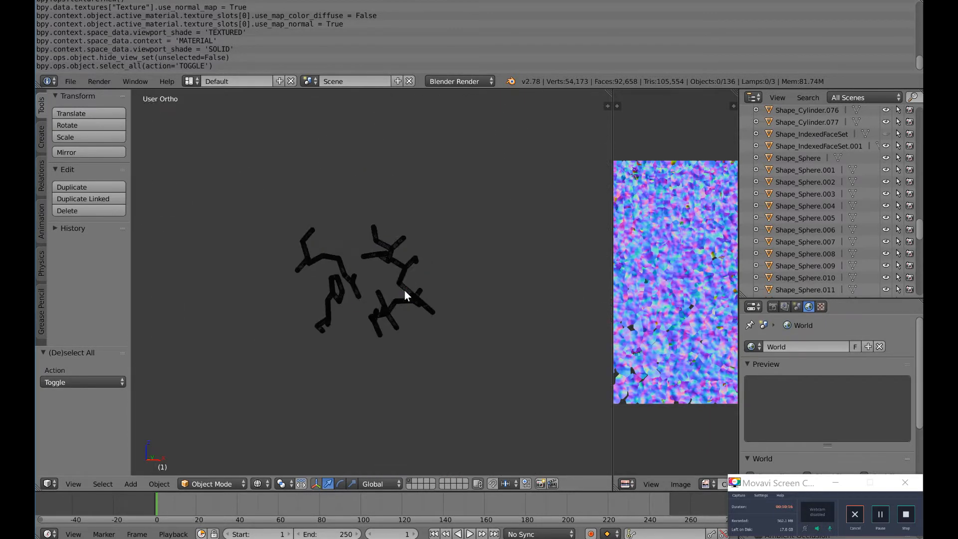
pyautogui.press('z')
pyautogui.scroll(3, 404, 290)
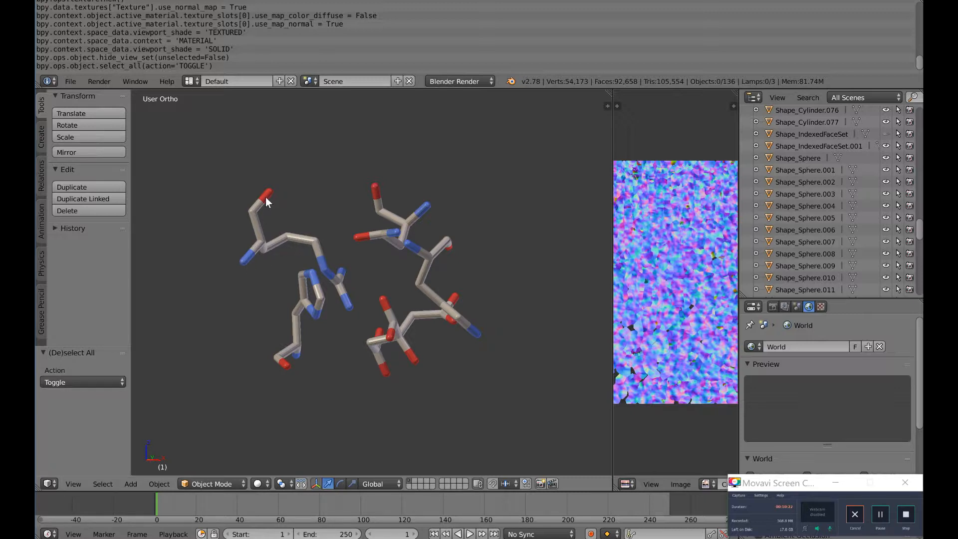
pyautogui.scroll(2, 398, 277)
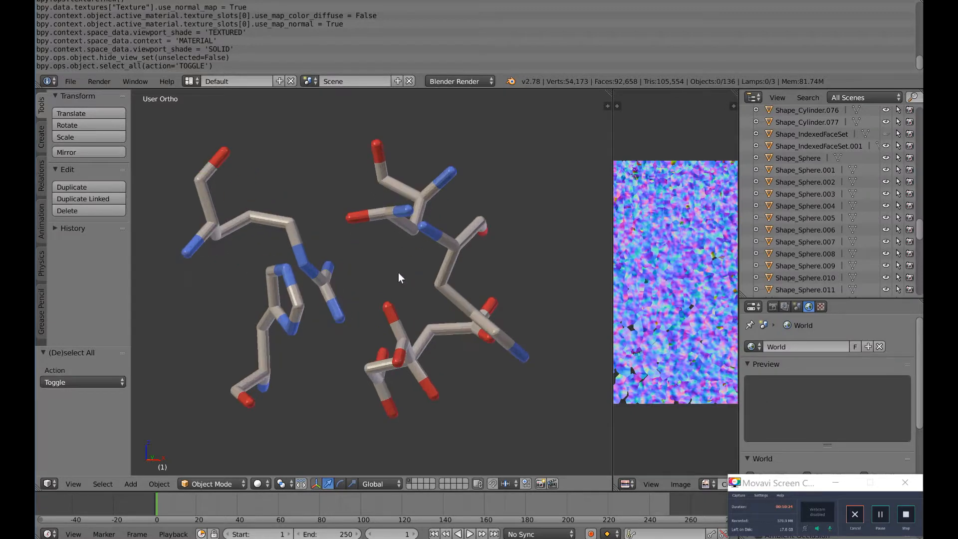
# Step: Examine which materials are assigned to the red and blue stick segments across the residues
pyautogui.rightClick(388, 308)
pyautogui.rightClick(394, 322)
pyautogui.rightClick(426, 379)
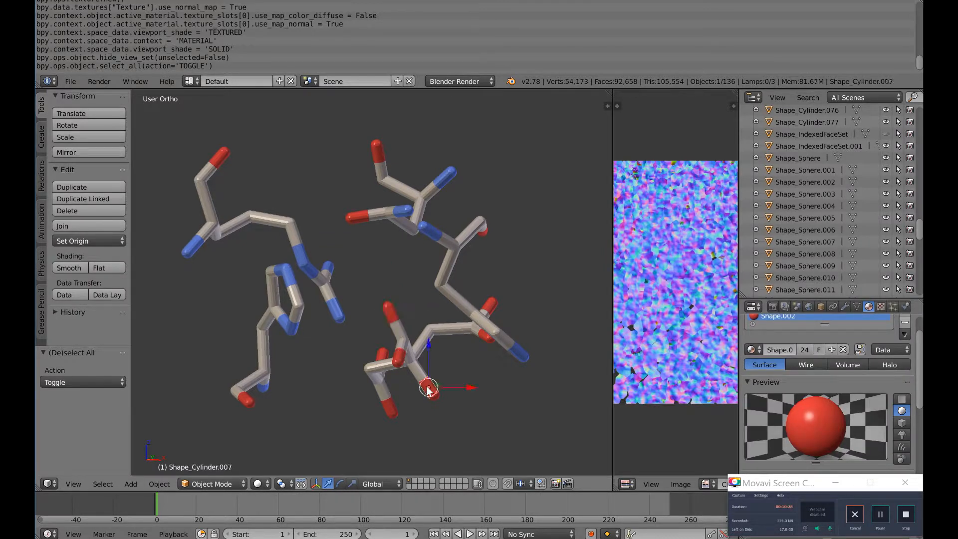
pyautogui.rightClick(220, 161)
pyautogui.rightClick(383, 160)
pyautogui.rightClick(364, 217)
pyautogui.rightClick(336, 306)
pyautogui.rightClick(392, 313)
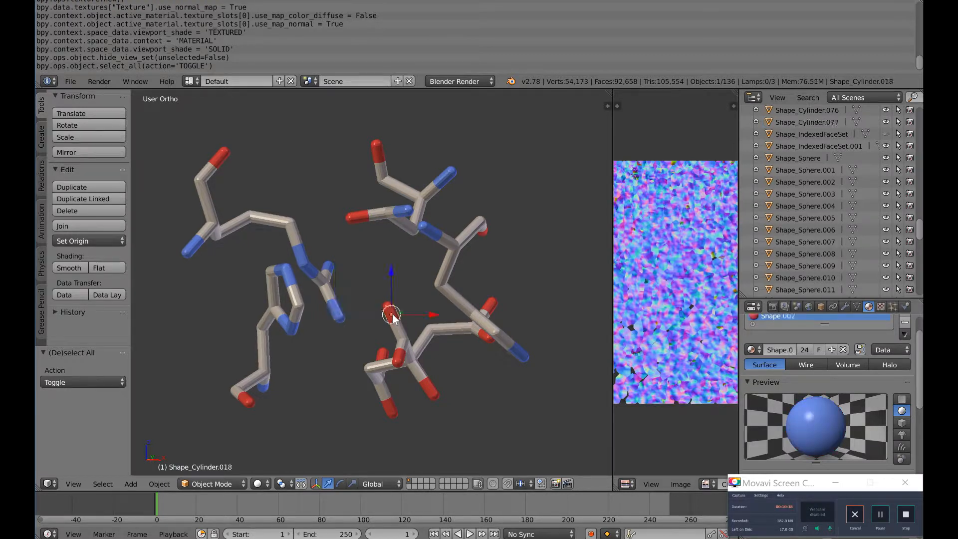
# Step: Examine the material assigned to the beige stick segments in several residues
pyautogui.rightClick(211, 198)
pyautogui.rightClick(267, 223)
pyautogui.rightClick(398, 188)
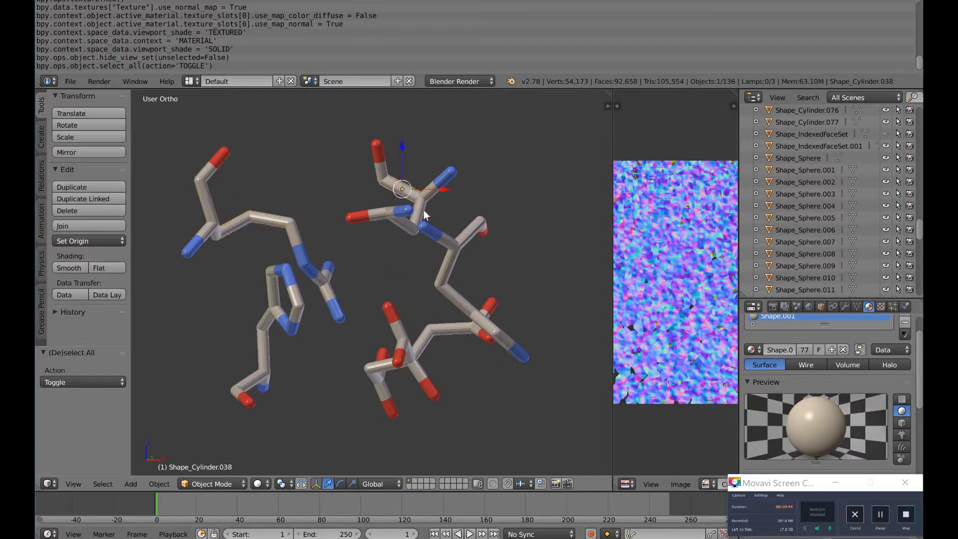
pyautogui.rightClick(442, 275)
pyautogui.rightClick(445, 293)
pyautogui.press('KP_Decimal')
pyautogui.scroll(-8, 451, 282)
pyautogui.moveTo(474, 298); pyautogui.dragTo(439, 208, button='middle')
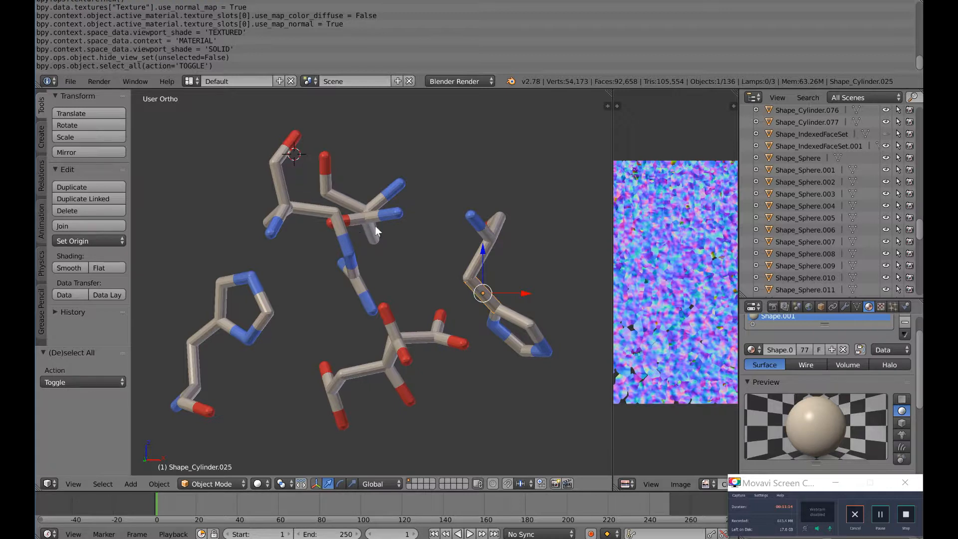
# Step: Compare the material of a beige segment next to the 3D cursor with one on the separate ring-bearing residue
pyautogui.scroll(-2, 412, 227)
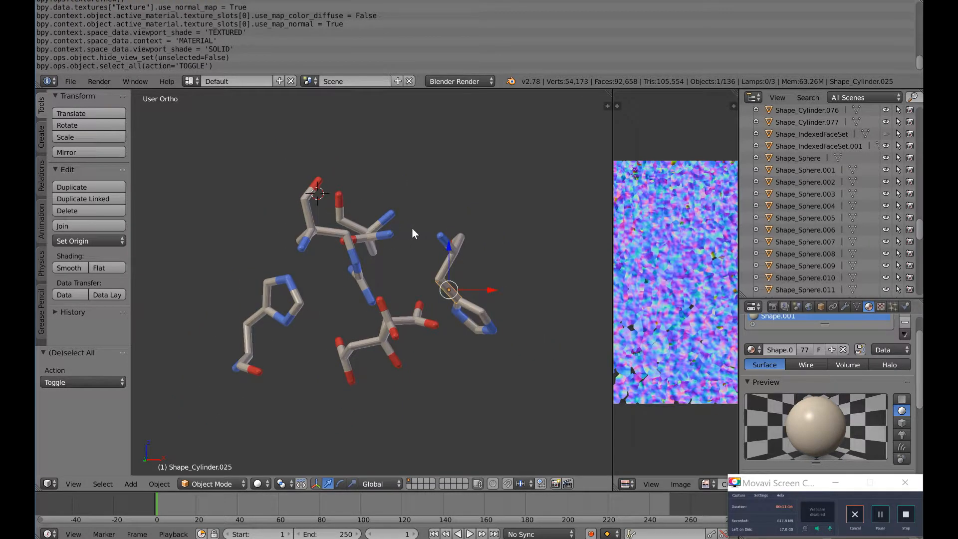
pyautogui.scroll(-1, 411, 227)
pyautogui.scroll(1, 411, 227)
pyautogui.scroll(1, 412, 228)
pyautogui.rightClick(309, 208)
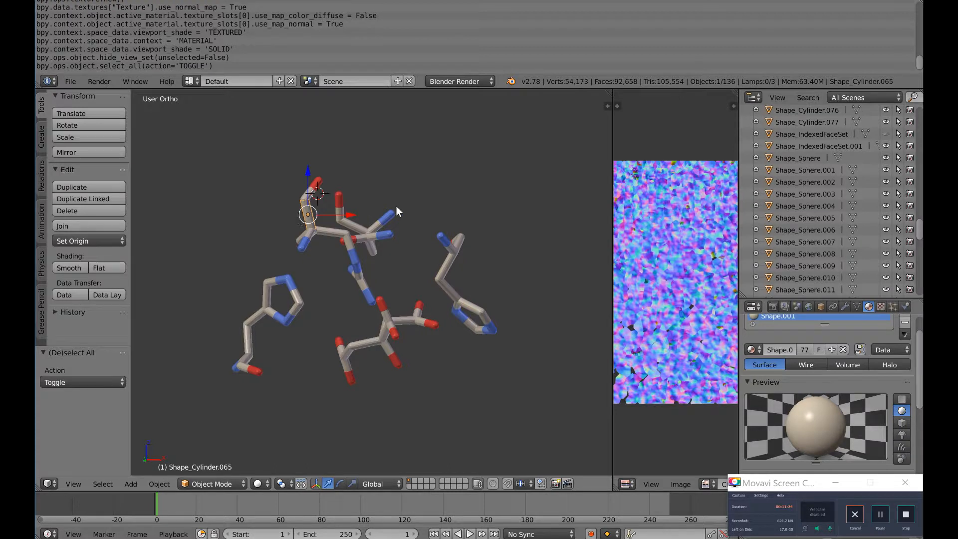
pyautogui.scroll(1, 469, 195)
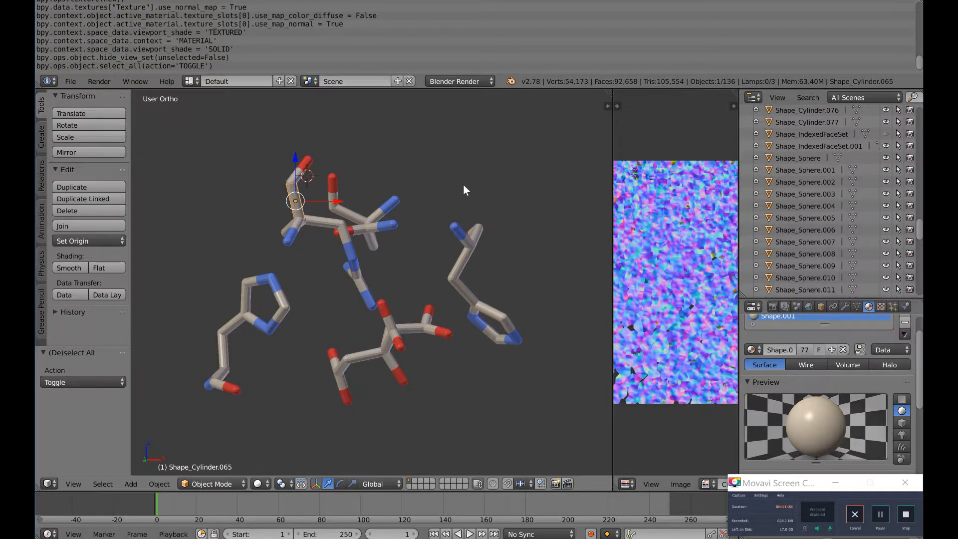
pyautogui.rightClick(461, 258)
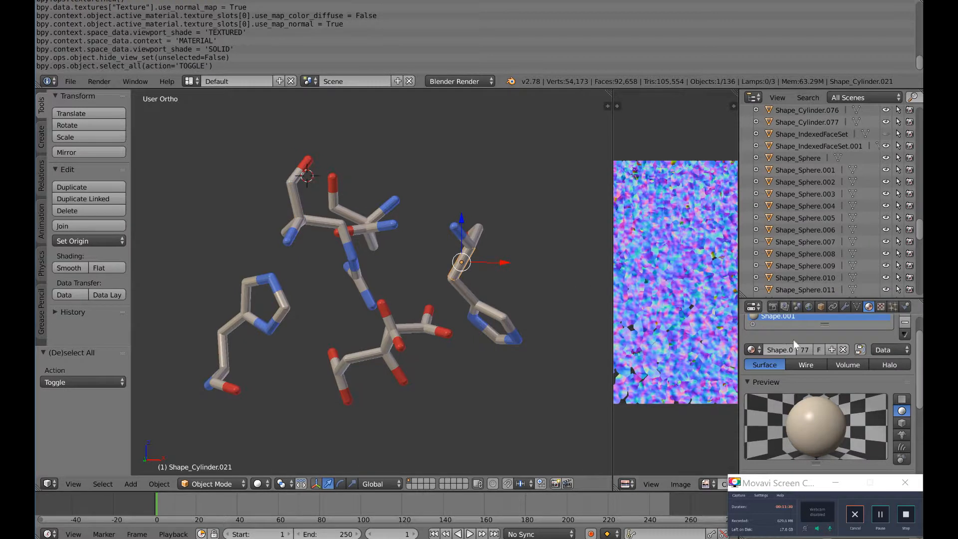
# Step: Add a Decimate modifier to the beige segment Shape_Cylinder.065 and set its mode to Un-Subdivide
pyautogui.rightClick(292, 203)
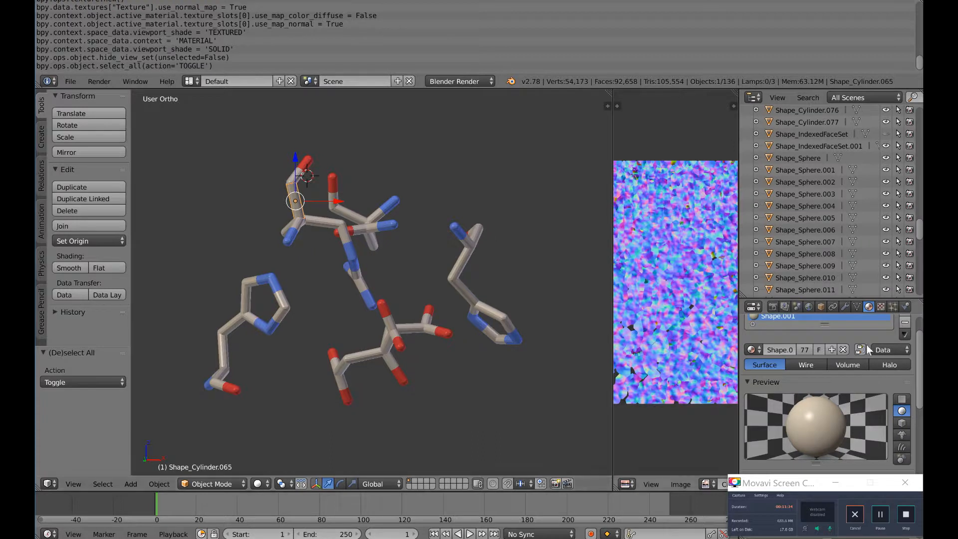
pyautogui.click(845, 307)
pyautogui.click(802, 347)
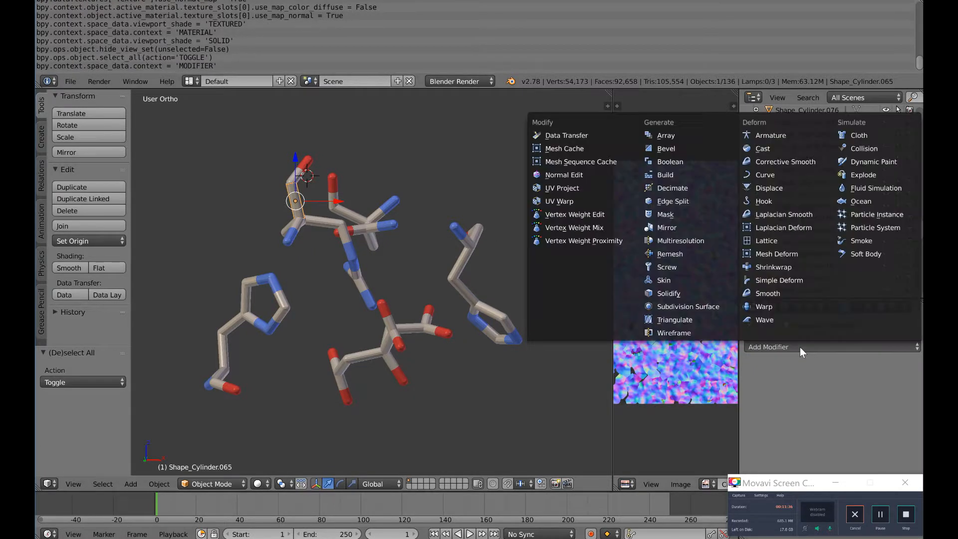
pyautogui.click(686, 192)
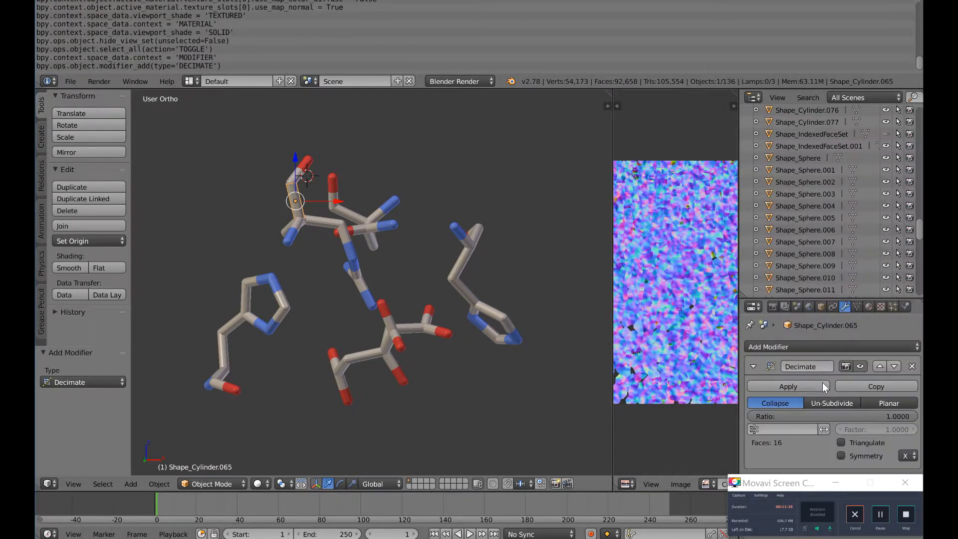
pyautogui.click(825, 403)
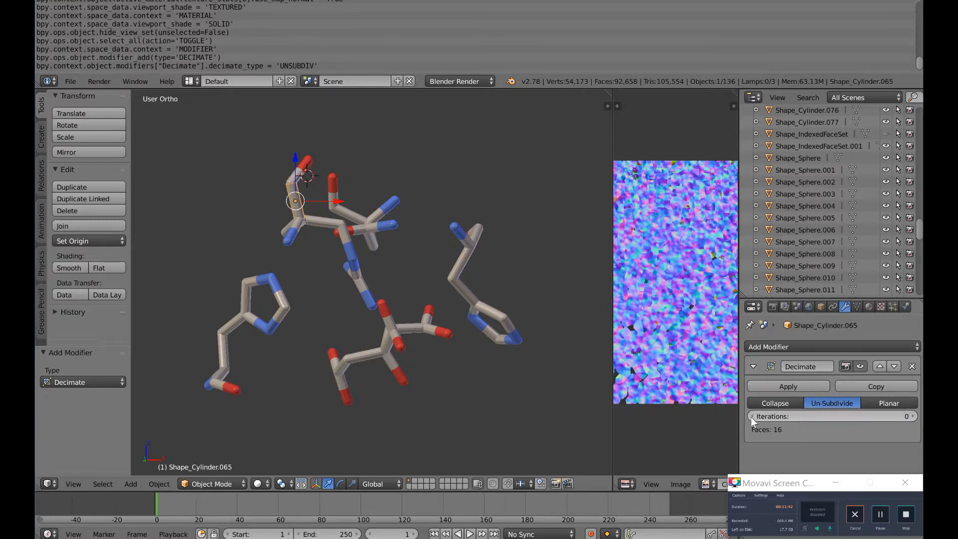
# Step: Set the Un-Subdivide iterations to 6 and apply the Decimate modifier to the beige segment
pyautogui.click(911, 416)
pyautogui.click(911, 416)
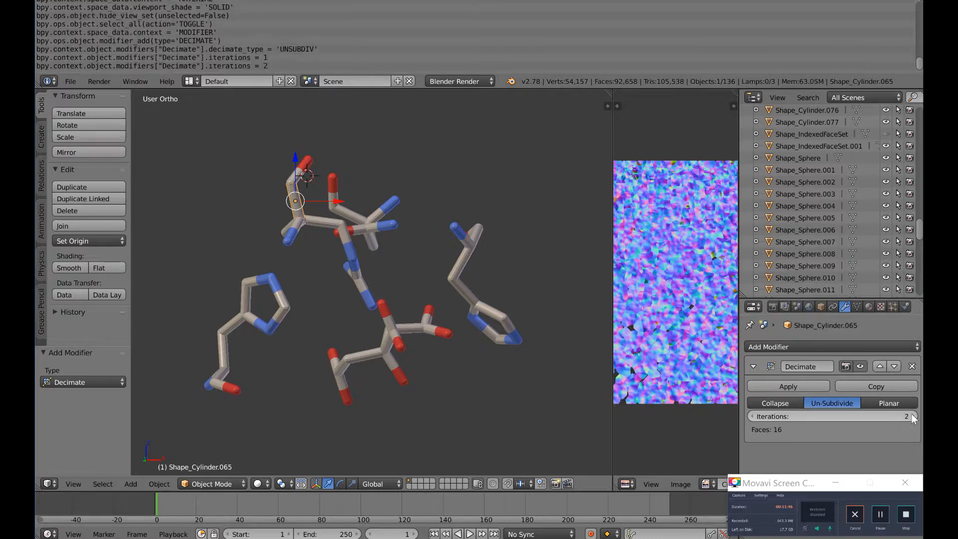
pyautogui.click(912, 416)
pyautogui.click(911, 416)
pyautogui.click(912, 416)
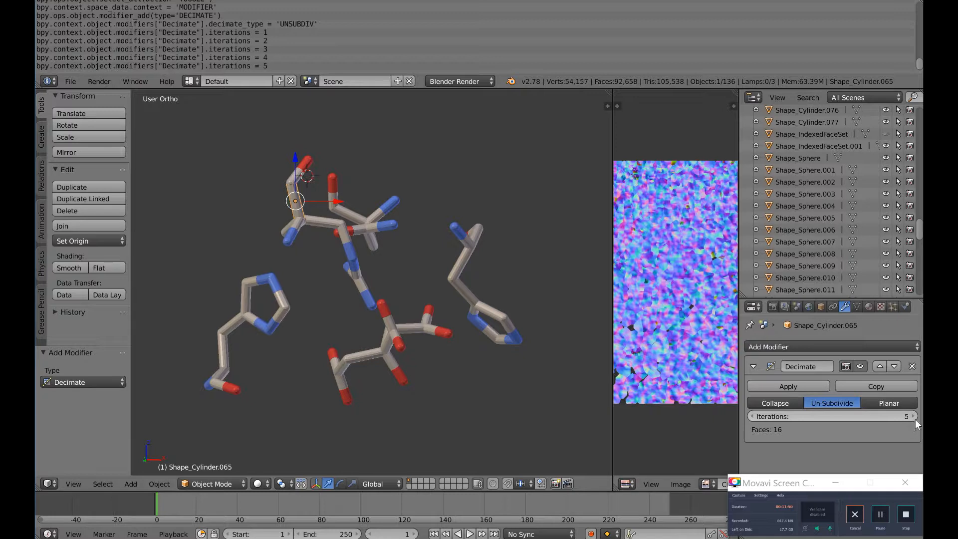
pyautogui.click(914, 416)
pyautogui.click(786, 385)
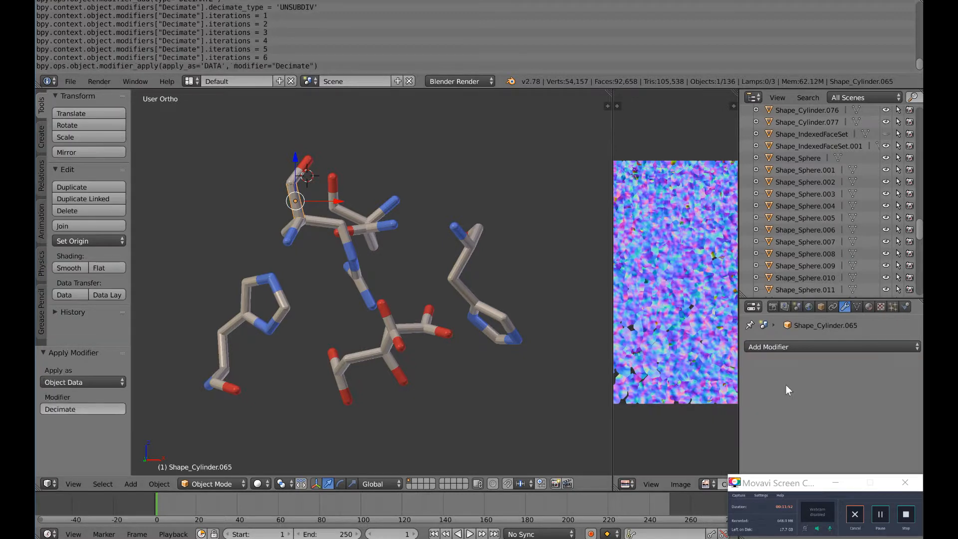
pyautogui.scroll(3, 301, 214)
pyautogui.keyDown('shift'); pyautogui.moveTo(396, 273); pyautogui.dragTo(494, 352, button='middle'); pyautogui.keyUp('shift')
pyautogui.scroll(3, 543, 358)
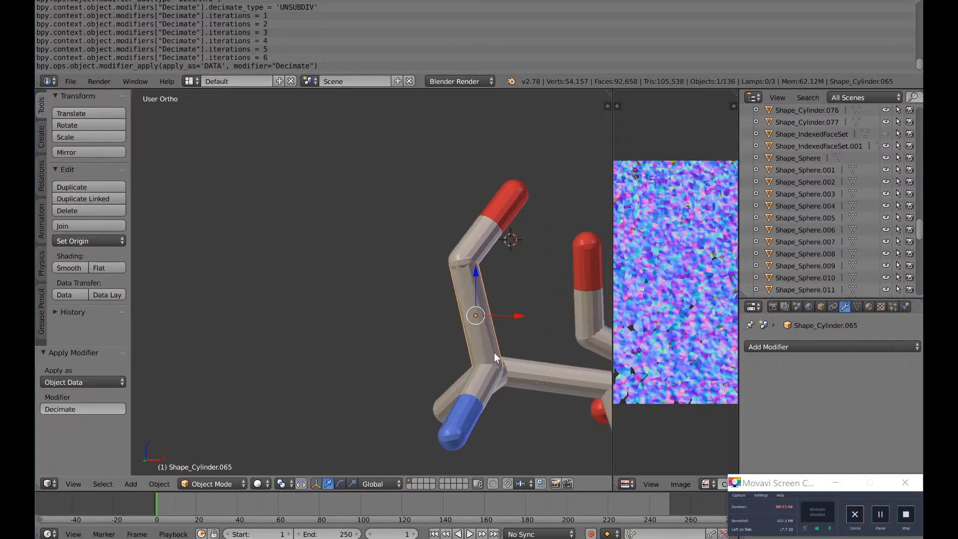
# Step: Compare the mesh of the decimated beige segment Shape_Cylinder.065 with that of the adjoining beige segment Shape_Cylinder.066 in Edit Mode
pyautogui.scroll(2, 534, 333)
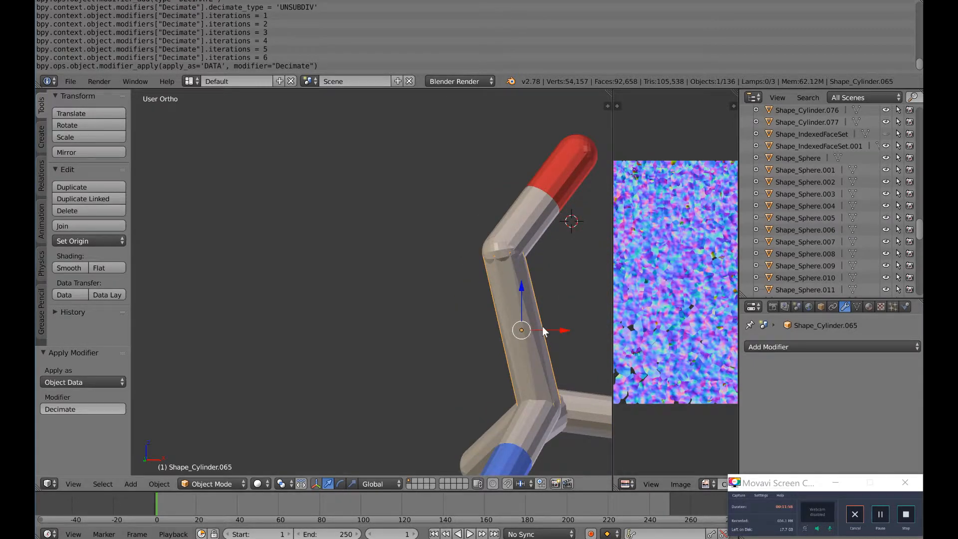
pyautogui.press('Tab')
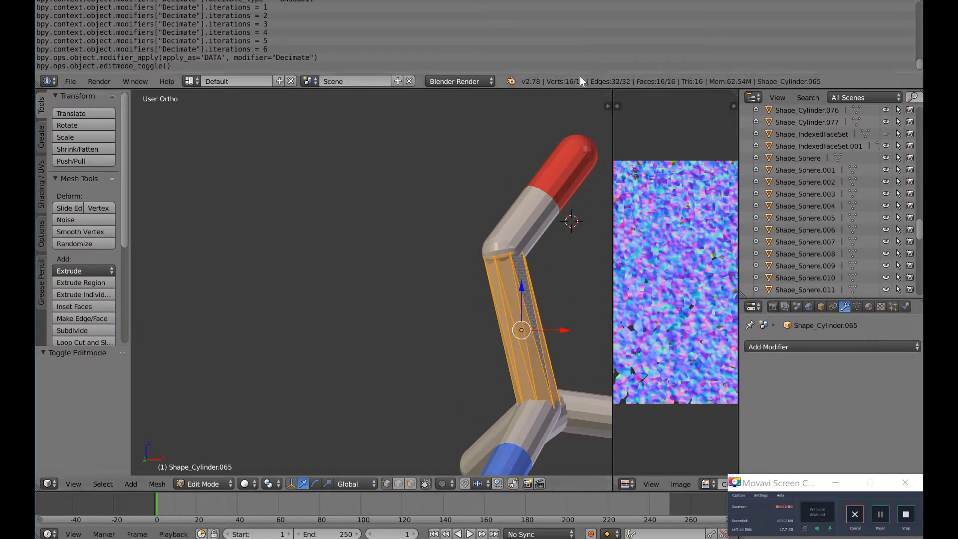
pyautogui.press('Tab')
pyautogui.rightClick(537, 216)
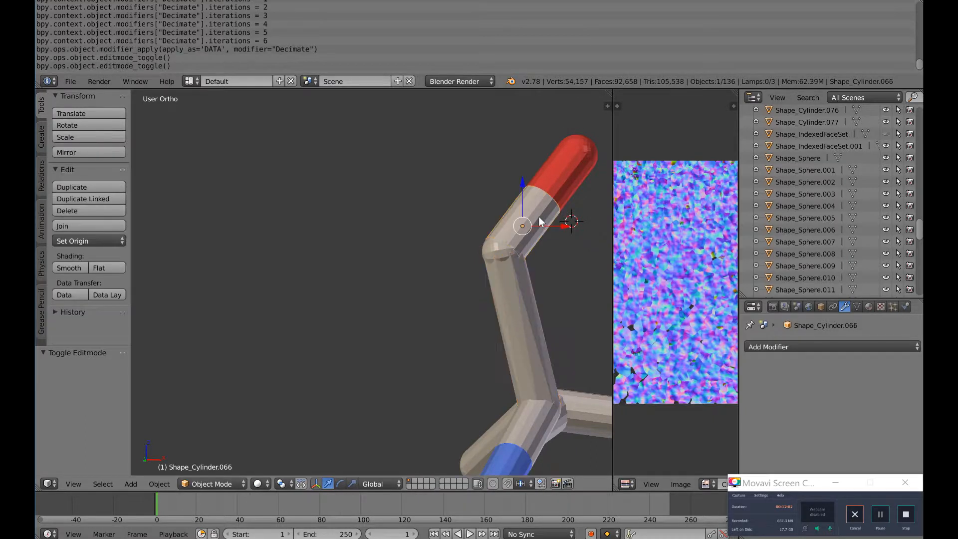
pyautogui.press('Tab')
pyautogui.press('Tab')
pyautogui.rightClick(514, 303)
pyautogui.press('Tab')
pyautogui.press('Tab')
# Step: Link the object data of the neighbouring beige segment Shape_Cylinder.069 to the decimated segment Shape_Cylinder.065
pyautogui.keyDown('shift'); pyautogui.moveTo(578, 288); pyautogui.dragTo(337, 156, button='middle'); pyautogui.keyUp('shift')
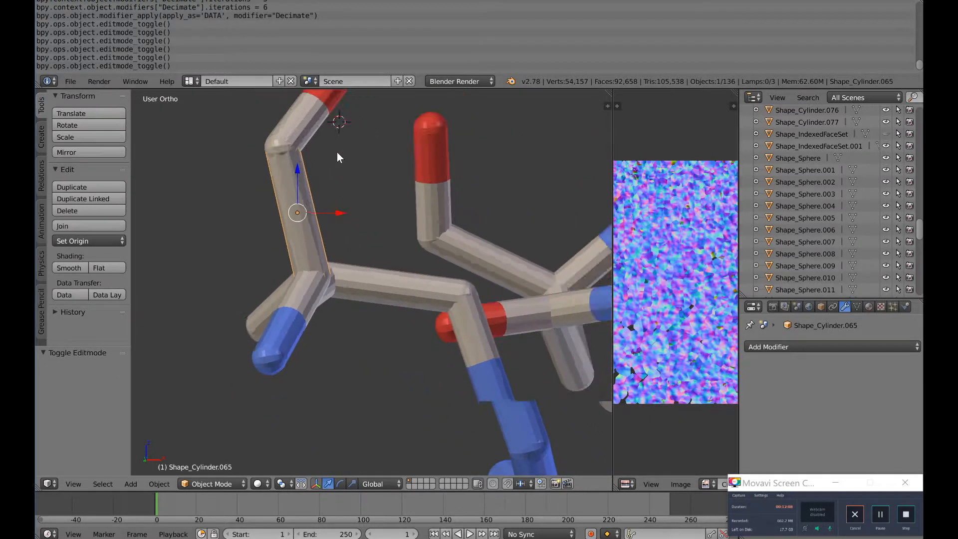
pyautogui.scroll(-2, 337, 158)
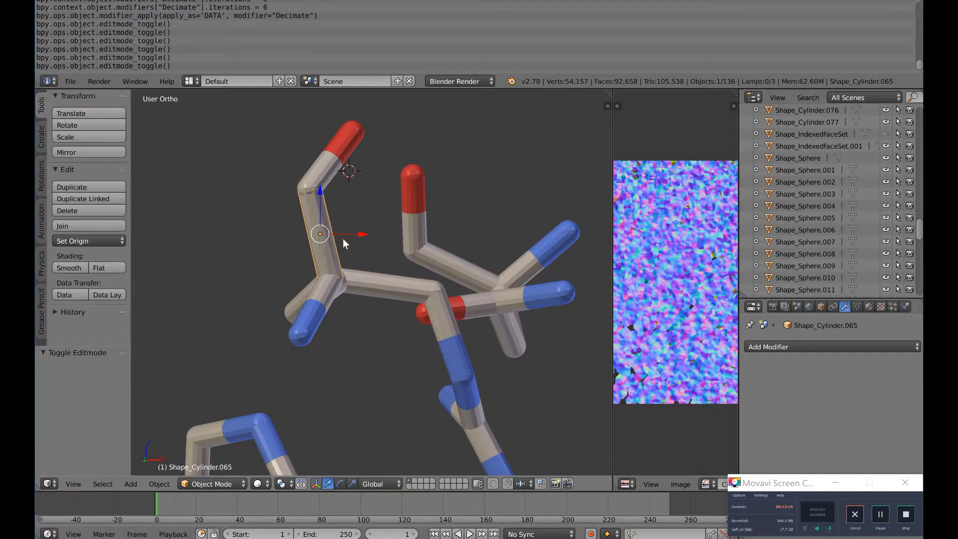
pyautogui.keyDown('shift'); pyautogui.rightClick(387, 286); pyautogui.keyUp('shift')
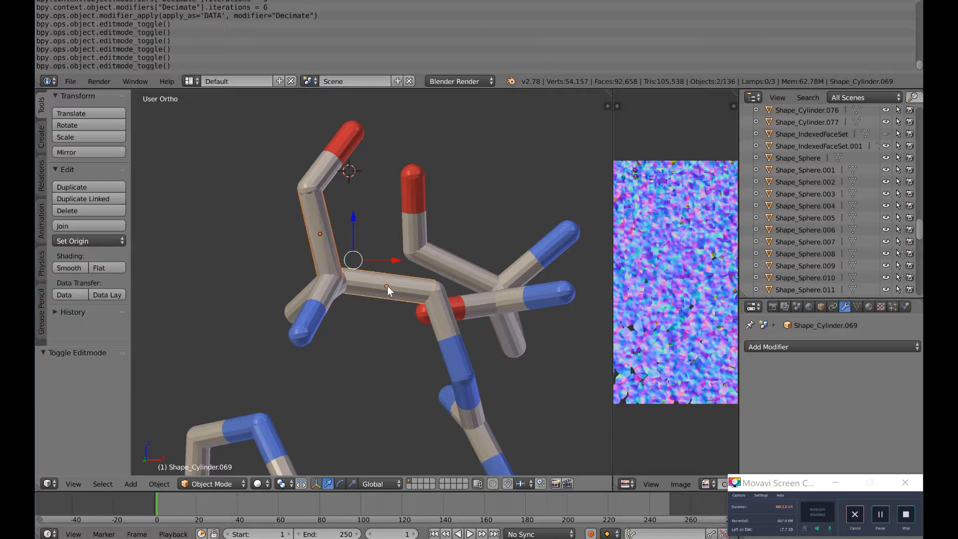
pyautogui.hotkey('ctrl', 'l')
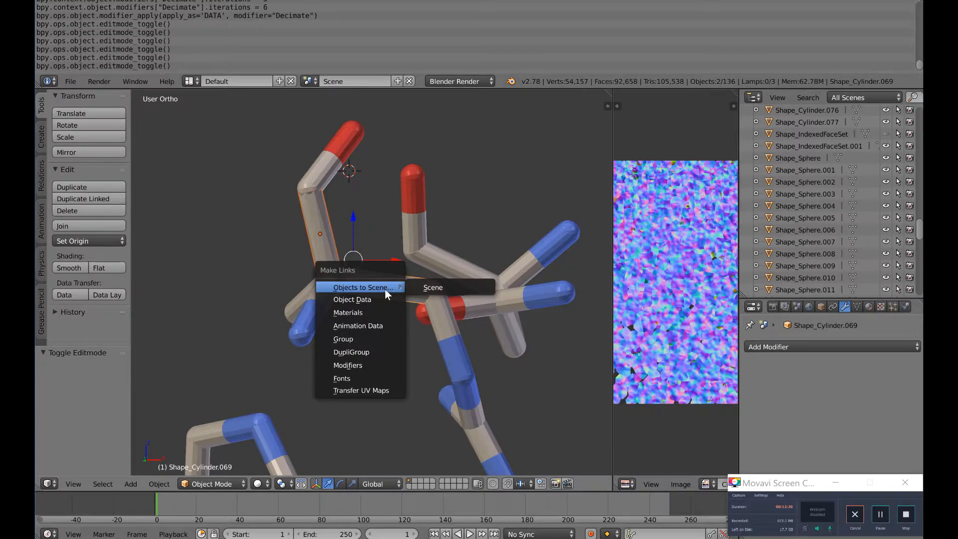
pyautogui.click(360, 299)
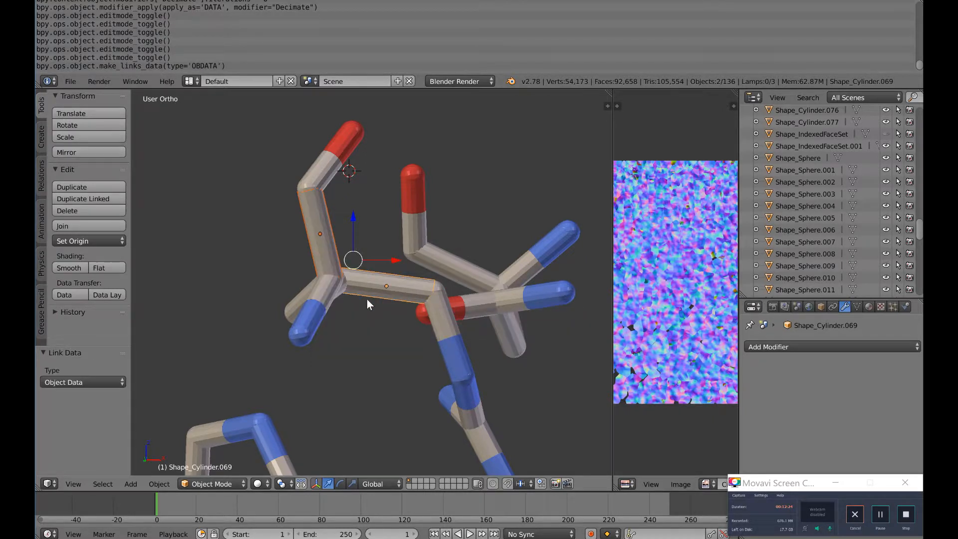
# Step: Inspect the mesh shared by the two linked beige segments in Edit Mode
pyautogui.press('Tab')
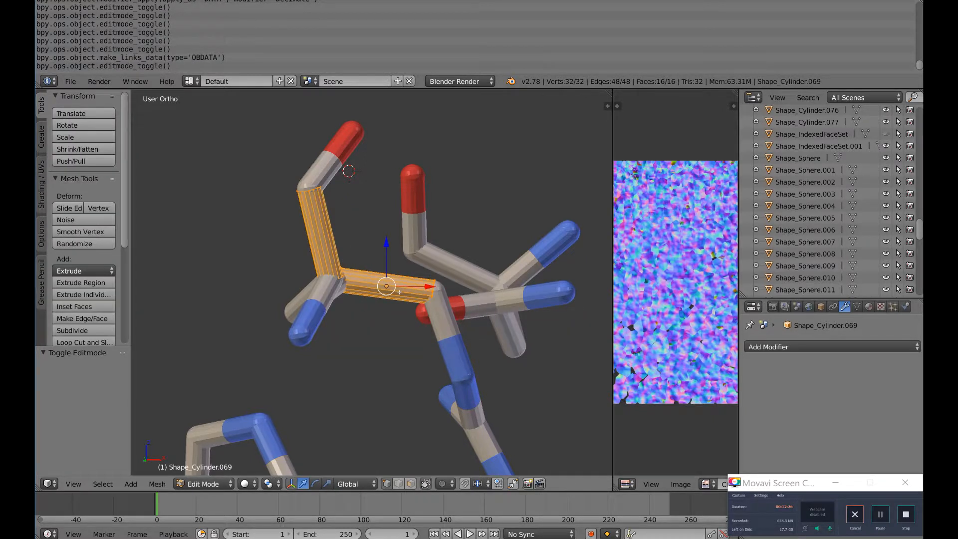
pyautogui.press('Tab')
pyautogui.press('Tab')
pyautogui.press('Tab')
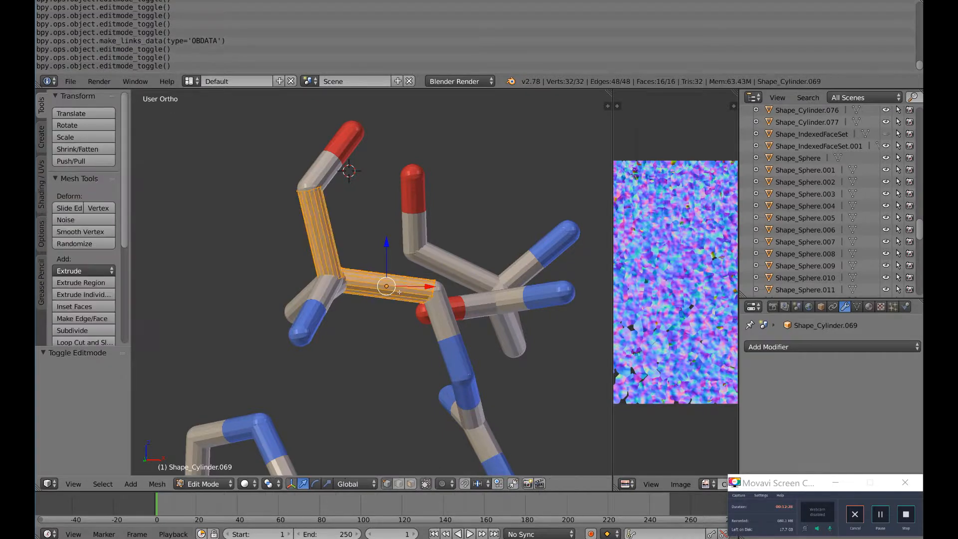
pyautogui.press('Tab')
pyautogui.press('Tab')
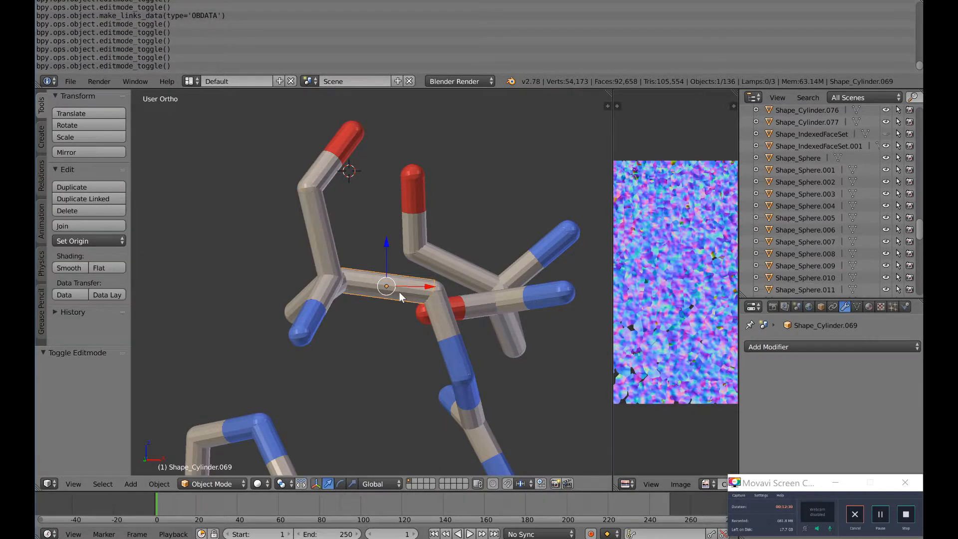
pyautogui.rightClick(334, 252)
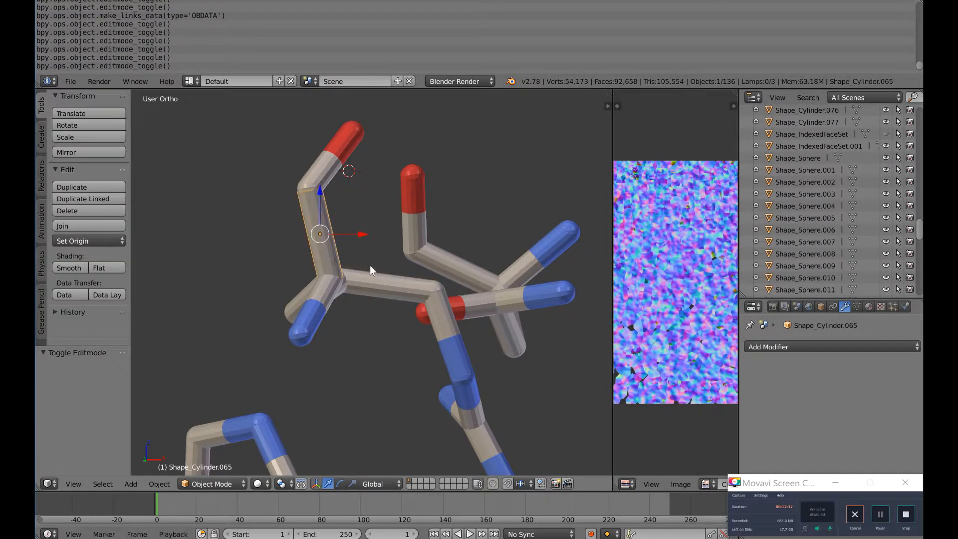
pyautogui.keyDown('shift'); pyautogui.rightClick(381, 283); pyautogui.keyUp('shift')
pyautogui.hotkey('ctrl', 'l')
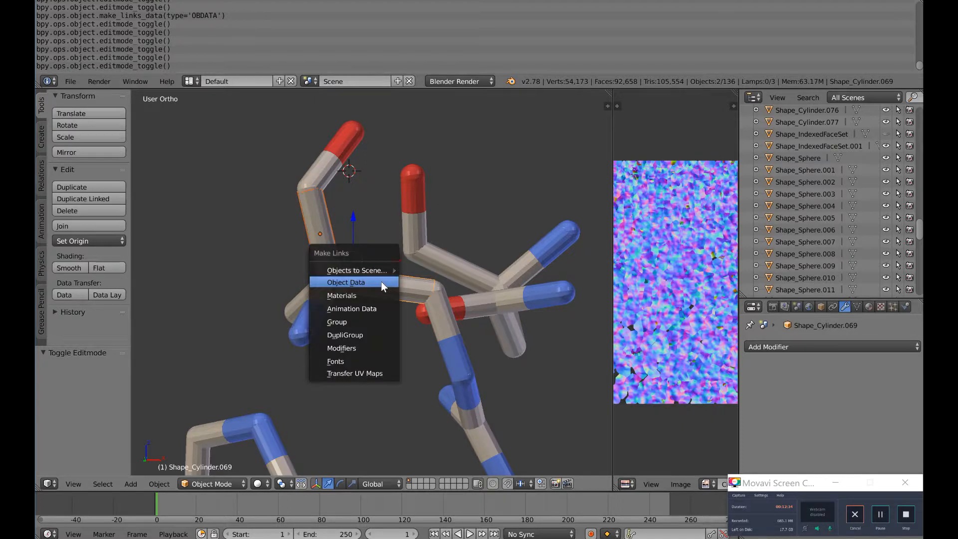
pyautogui.moveTo(371, 275)
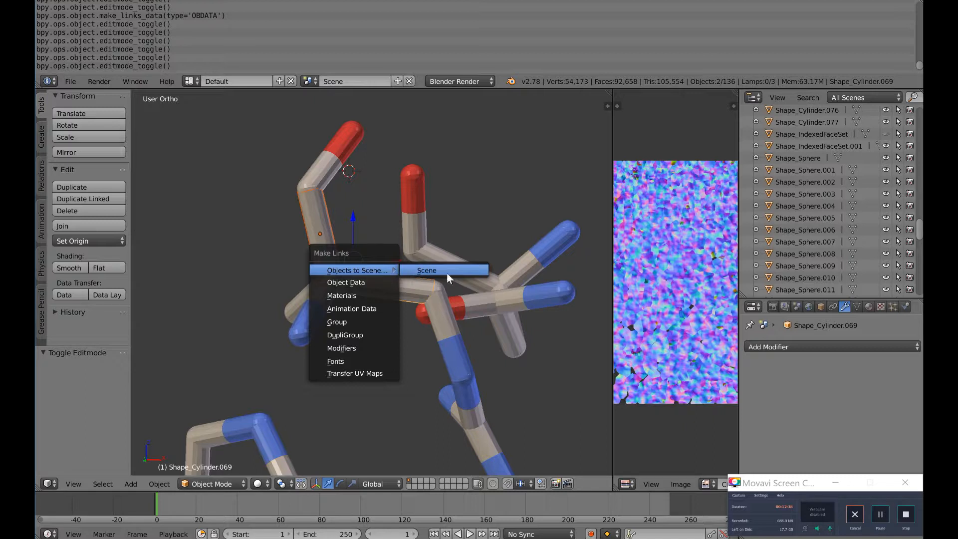
pyautogui.click(431, 271)
pyautogui.rightClick(388, 288)
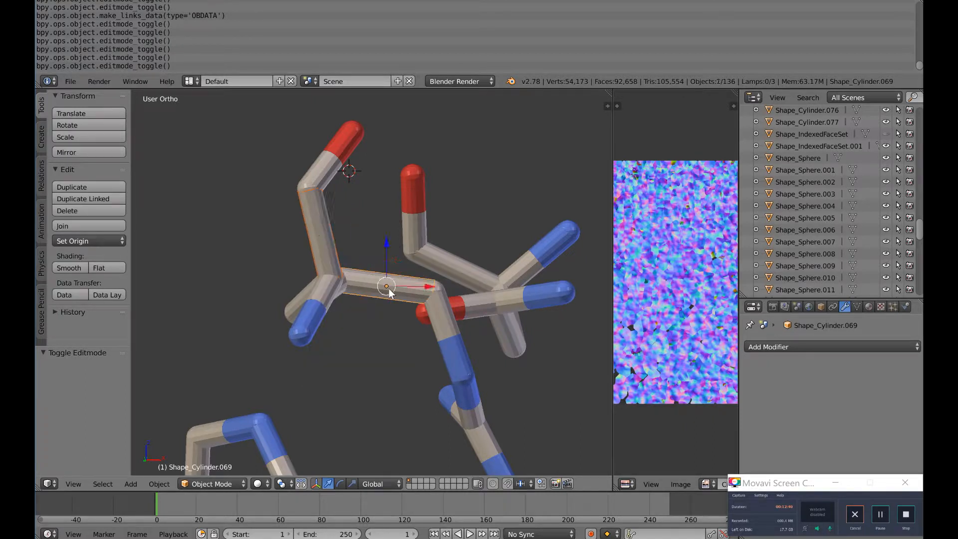
pyautogui.press('Tab')
pyautogui.press('Tab')
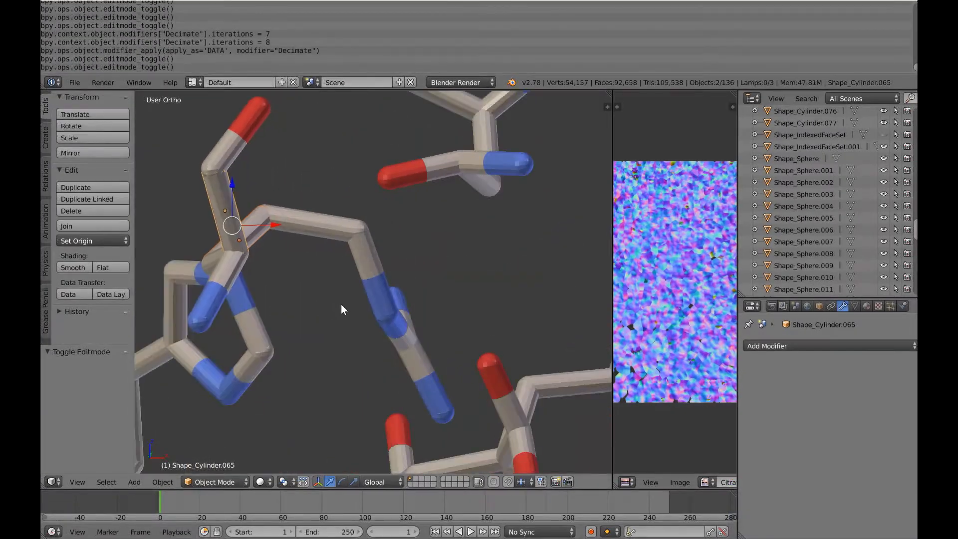
# Step: Link the object data of the decimated segment Shape_Cylinder.065 to beige segment Shape_Cylinder.068 and check the shared mesh in Edit Mode
pyautogui.moveTo(336, 301); pyautogui.dragTo(299, 284, button='middle')
pyautogui.rightClick(328, 284)
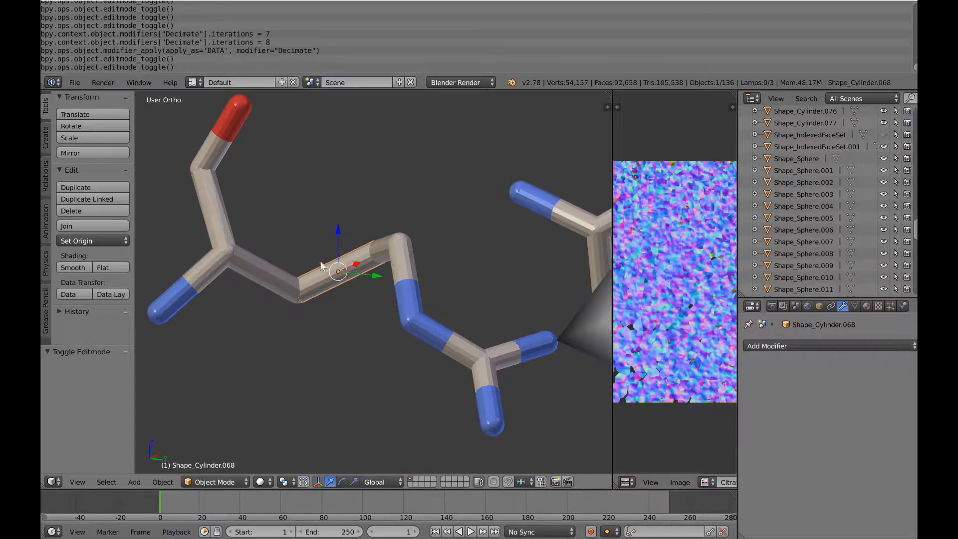
pyautogui.keyDown('shift'); pyautogui.rightClick(218, 203); pyautogui.keyUp('shift')
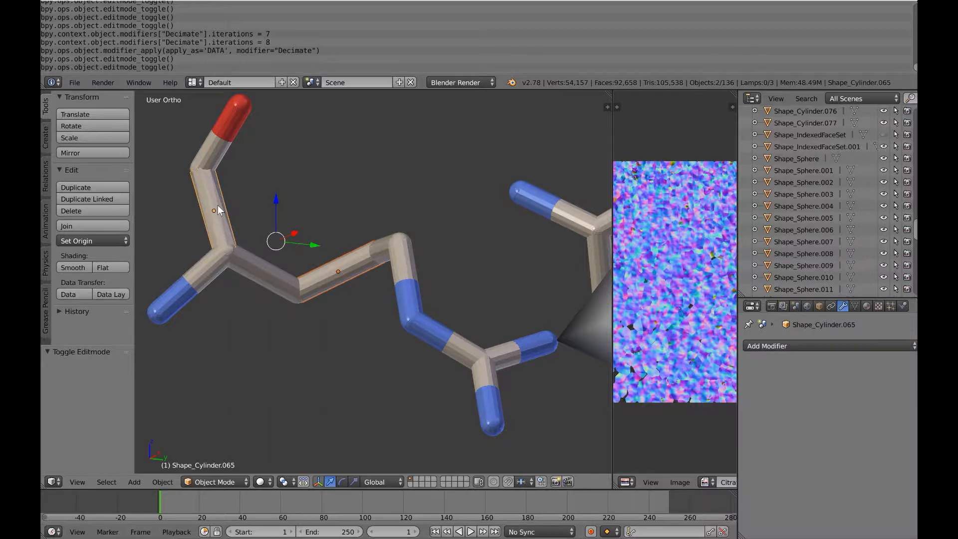
pyautogui.hotkey('ctrl', 'l')
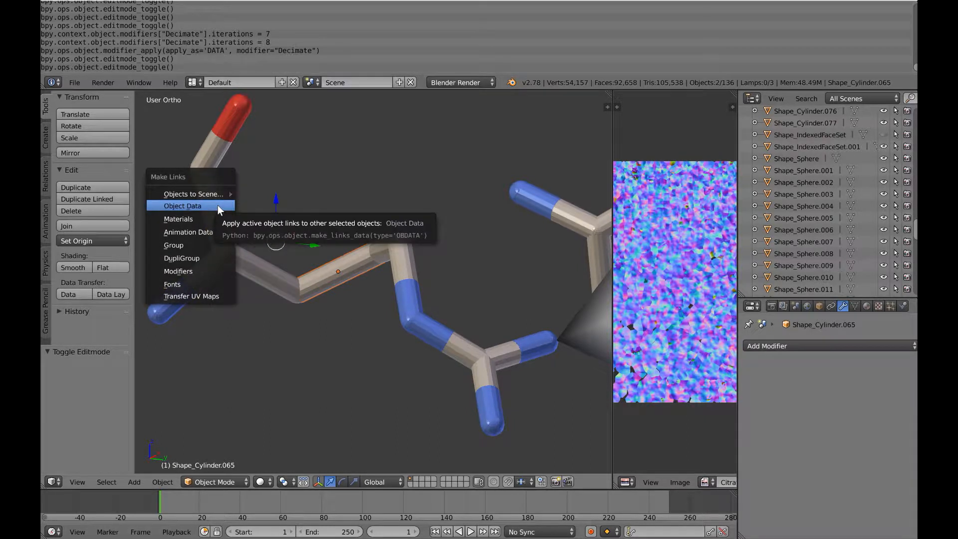
pyautogui.click(218, 205)
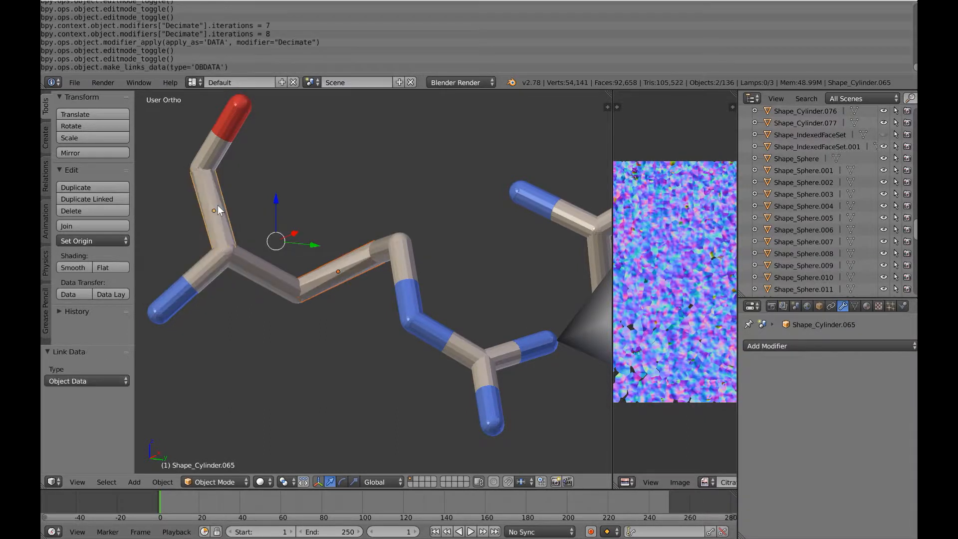
pyautogui.press('Tab')
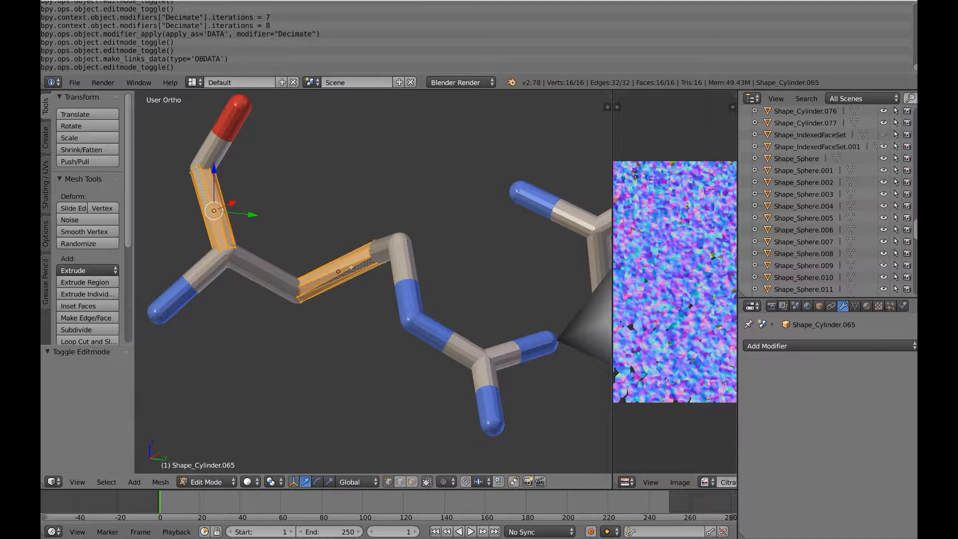
pyautogui.scroll(-3, 298, 224)
pyautogui.keyDown('shift'); pyautogui.moveTo(403, 252); pyautogui.dragTo(309, 224, button='middle'); pyautogui.keyUp('shift')
pyautogui.scroll(-2, 294, 204)
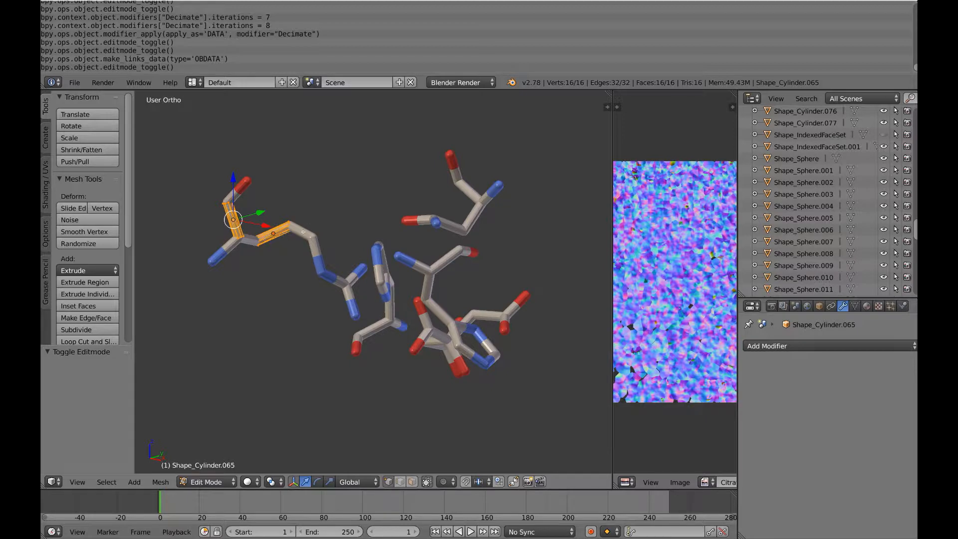
pyautogui.rightClick(248, 181)
pyautogui.press('Tab')
# Step: Inspect the mesh density of the red end sphere Shape_Sphere.031 in Edit Mode
pyautogui.rightClick(248, 181)
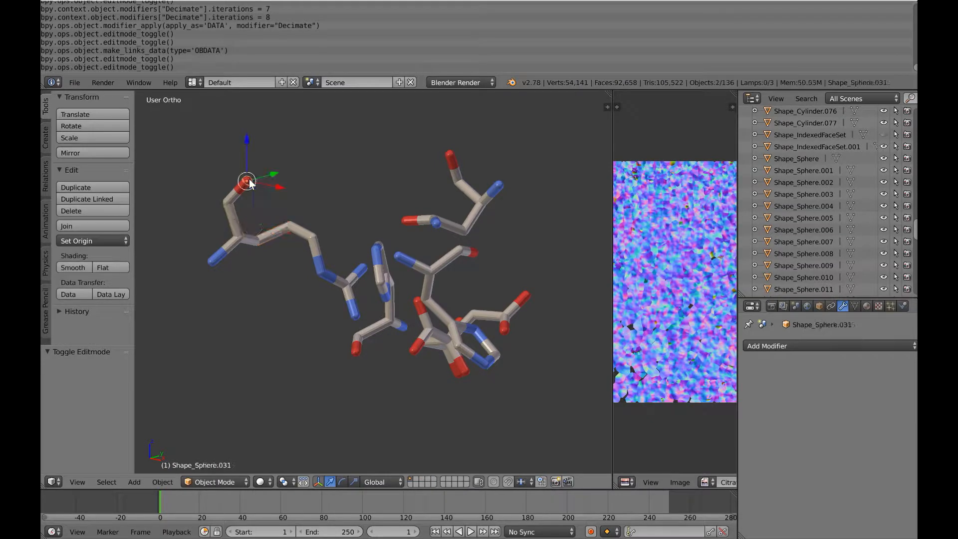
pyautogui.press('Tab')
pyautogui.press('Tab')
pyautogui.keyDown('shift'); pyautogui.moveTo(257, 194); pyautogui.dragTo(347, 241, button='middle'); pyautogui.keyUp('shift')
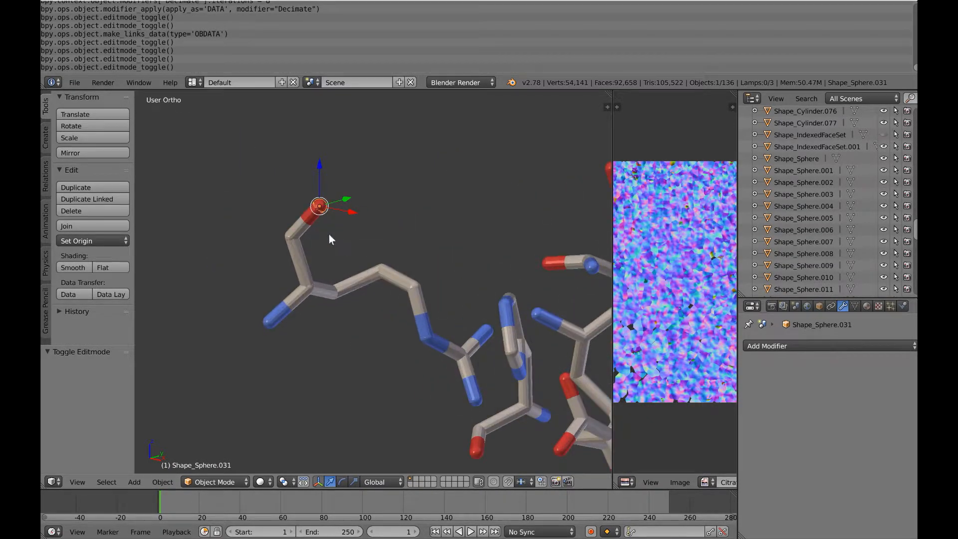
pyautogui.scroll(5, 349, 241)
pyautogui.press('Tab')
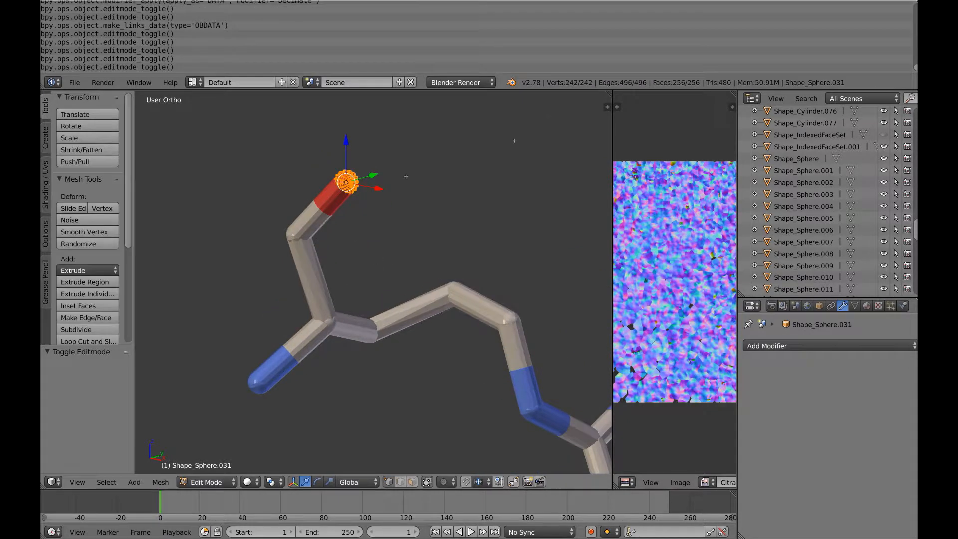
pyautogui.keyDown('shift'); pyautogui.moveTo(415, 185); pyautogui.dragTo(467, 211, button='middle'); pyautogui.keyUp('shift')
pyautogui.scroll(2, 464, 334)
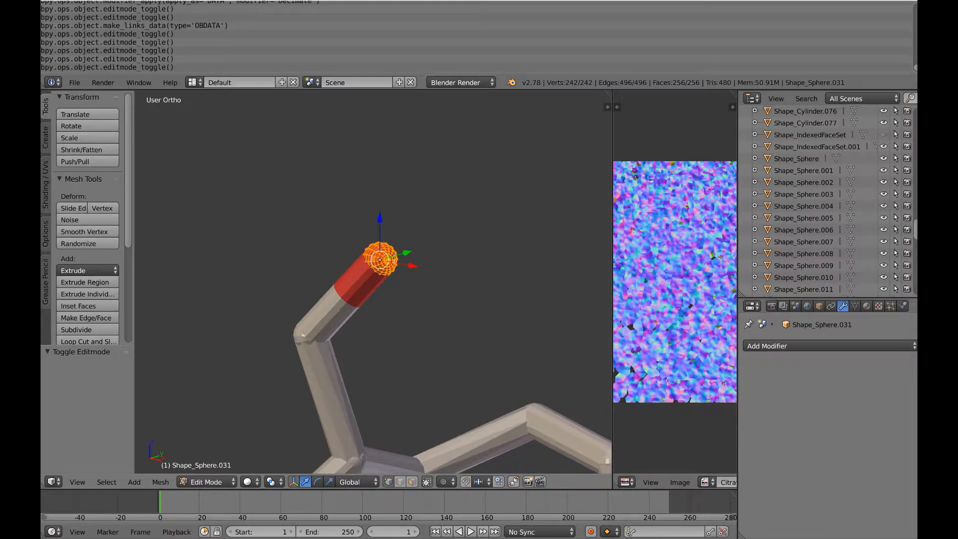
# Step: Delete the red end sphere Shape_Sphere.031 from the residue tip
pyautogui.press('Tab')
pyautogui.press('c')
pyautogui.press('Escape')
pyautogui.press('x')
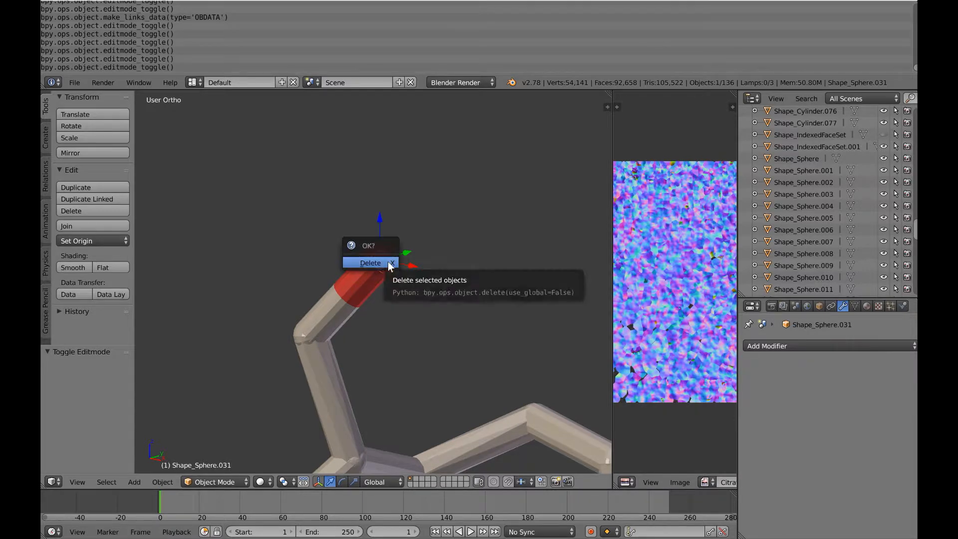
pyautogui.click(387, 261)
# Step: Fill the open end loop of the red cylinder Shape_Cylinder.067 with a single face
pyautogui.rightClick(387, 264)
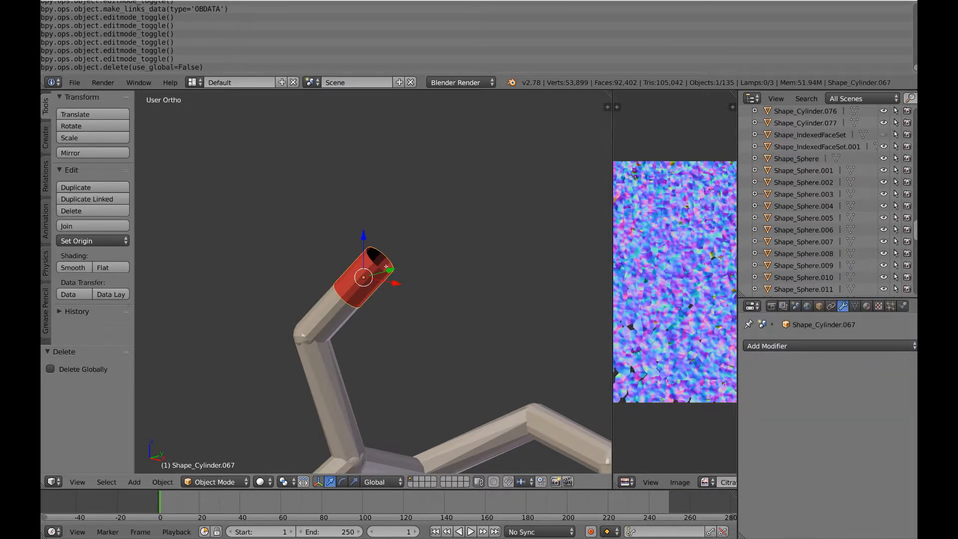
pyautogui.press('Tab')
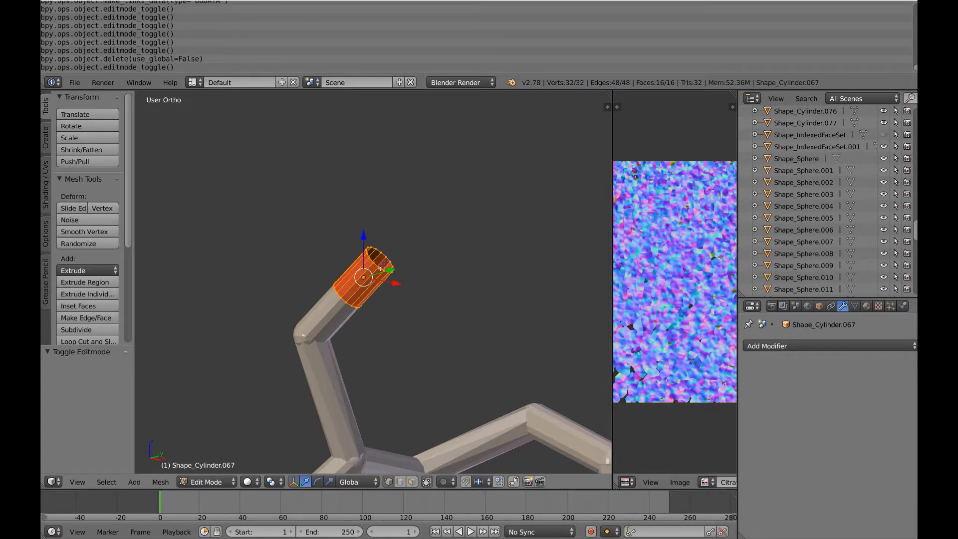
pyautogui.rightClick(381, 269)
pyautogui.keyDown('alt'); pyautogui.rightClick(379, 263); pyautogui.keyUp('alt')
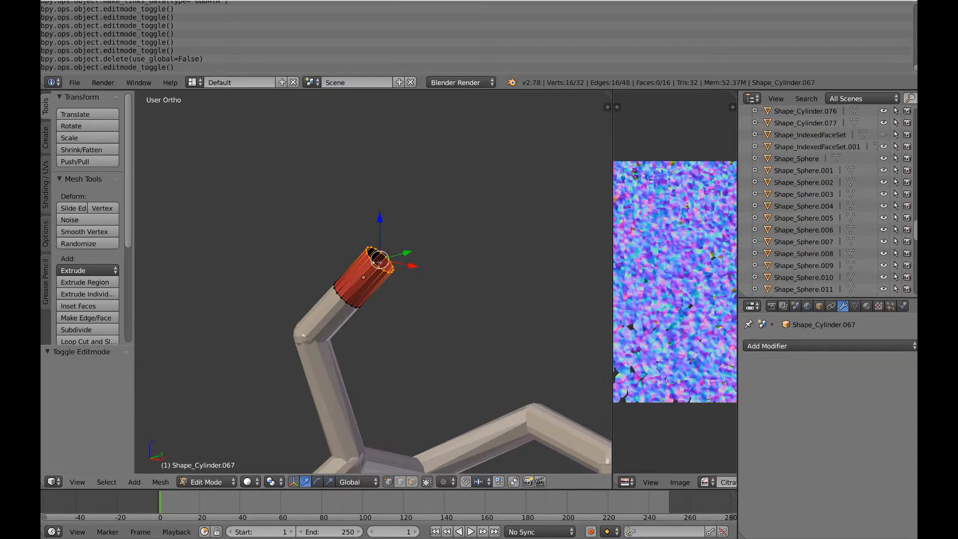
pyautogui.press('f')
pyautogui.press('Tab')
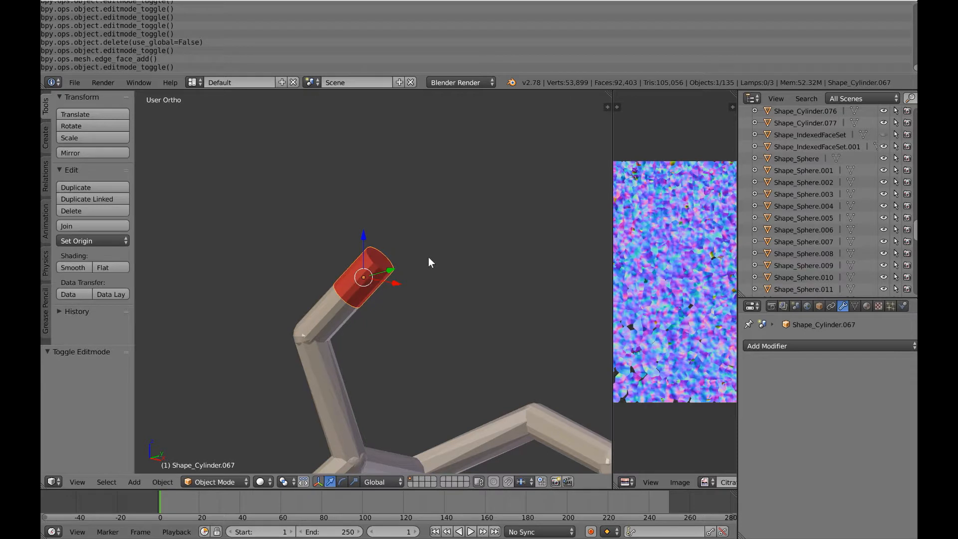
pyautogui.scroll(-3, 428, 256)
pyautogui.keyDown('shift'); pyautogui.moveTo(430, 255); pyautogui.dragTo(363, 171, button='middle'); pyautogui.keyUp('shift')
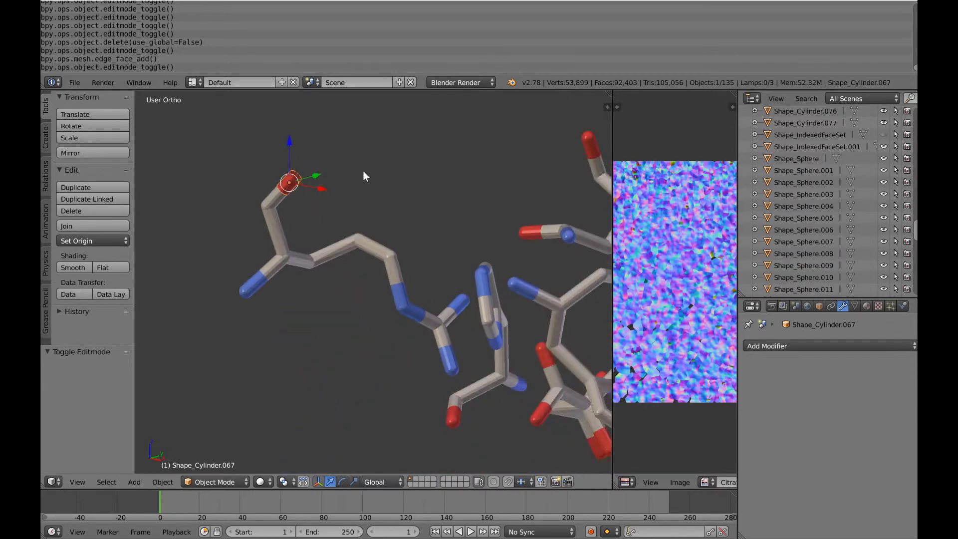
pyautogui.keyDown('shift'); pyautogui.moveTo(448, 221); pyautogui.dragTo(397, 264, button='middle'); pyautogui.keyUp('shift')
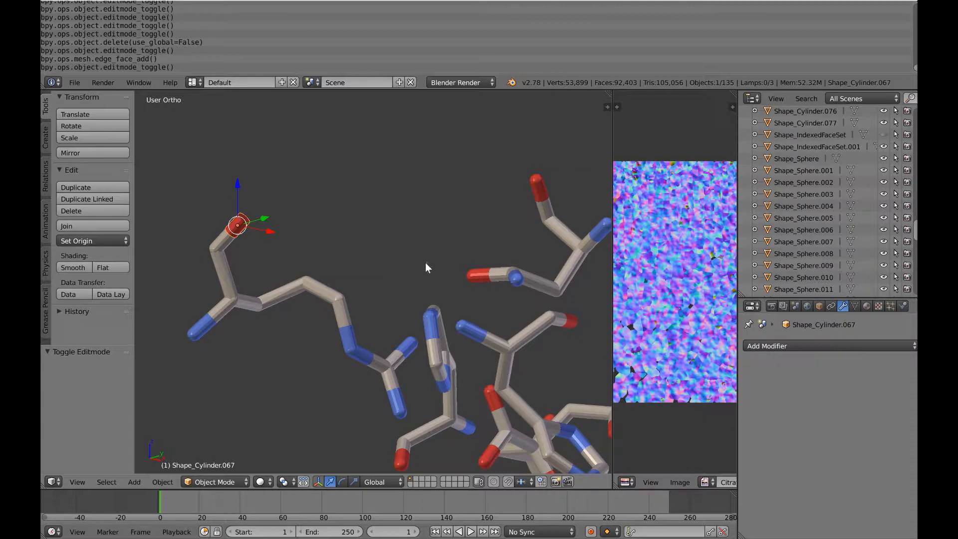
pyautogui.keyDown('shift'); pyautogui.moveTo(441, 262); pyautogui.dragTo(415, 230, button='middle'); pyautogui.keyUp('shift')
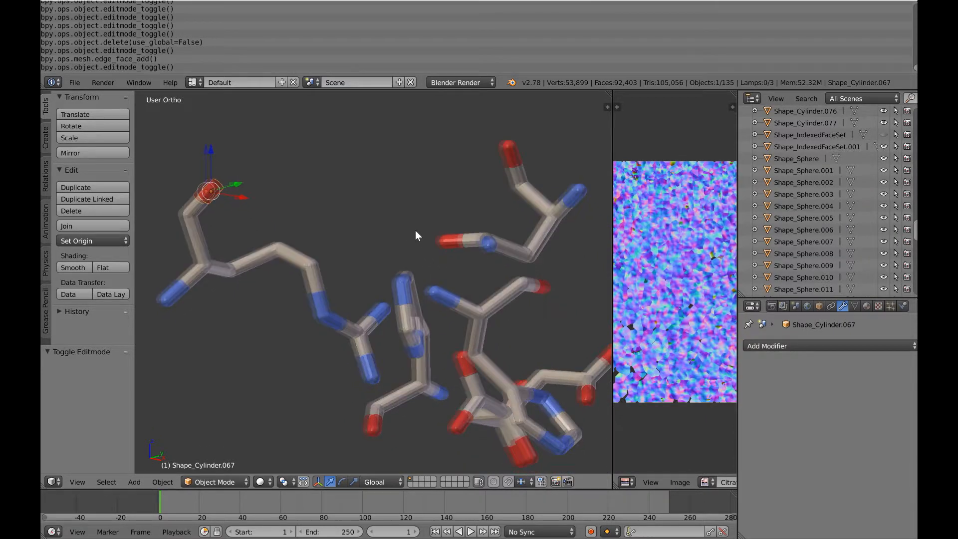
pyautogui.scroll(-1, 415, 230)
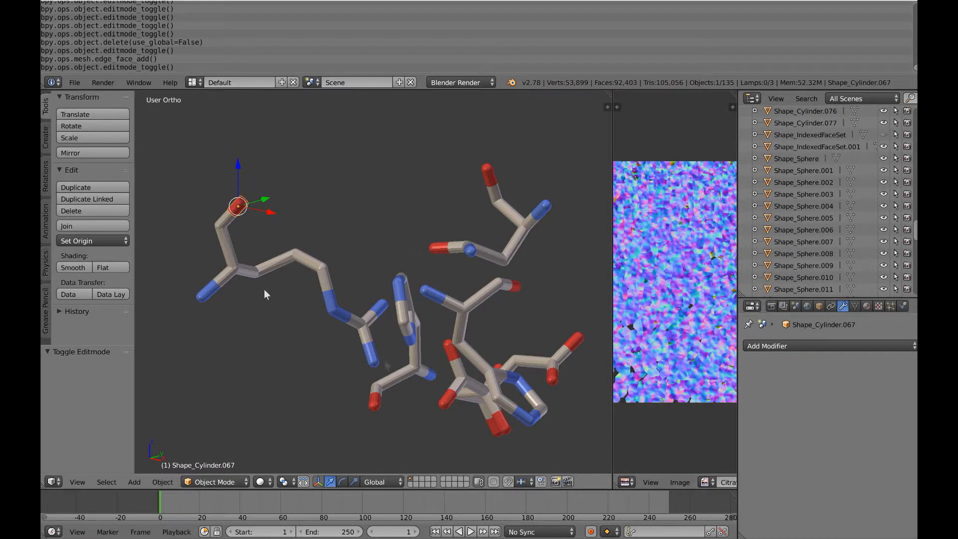
# Step: Examine the stick residues from several angles and compare them with the surrounding low-poly protein surface
pyautogui.scroll(-2, 421, 330)
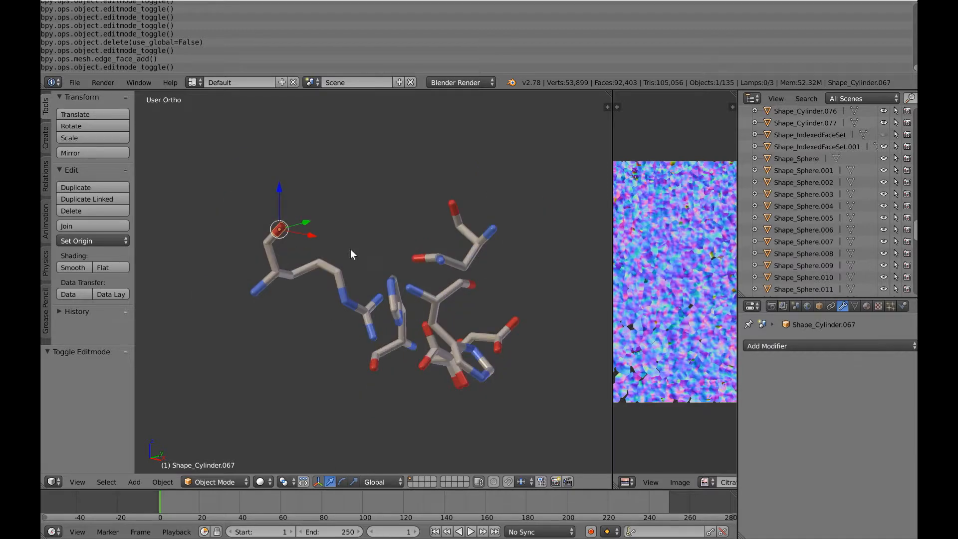
pyautogui.scroll(-1, 386, 262)
pyautogui.moveTo(386, 262); pyautogui.dragTo(425, 242, button='middle')
pyautogui.scroll(-3, 425, 244)
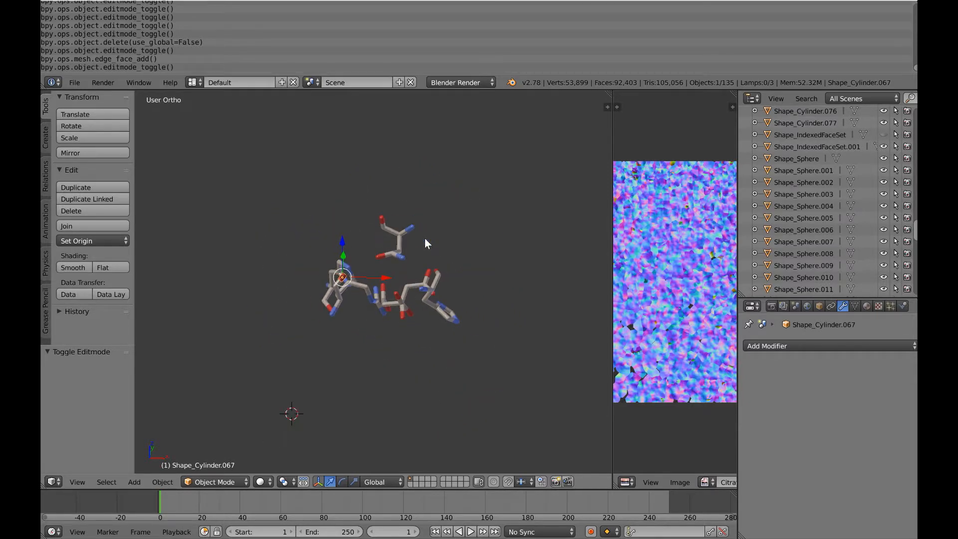
pyautogui.scroll(5, 421, 246)
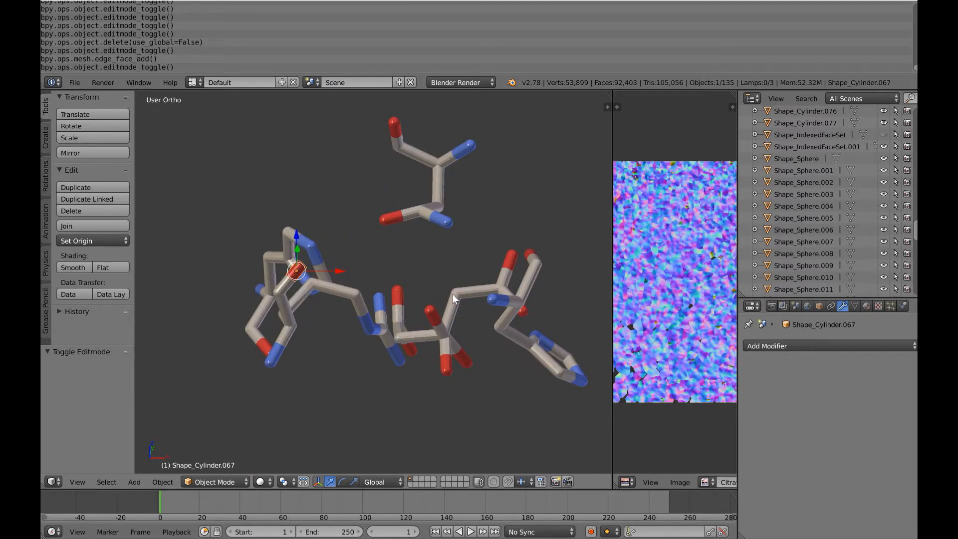
pyautogui.scroll(-2, 448, 296)
pyautogui.scroll(-2, 446, 295)
pyautogui.moveTo(442, 294); pyautogui.dragTo(456, 289, button='middle')
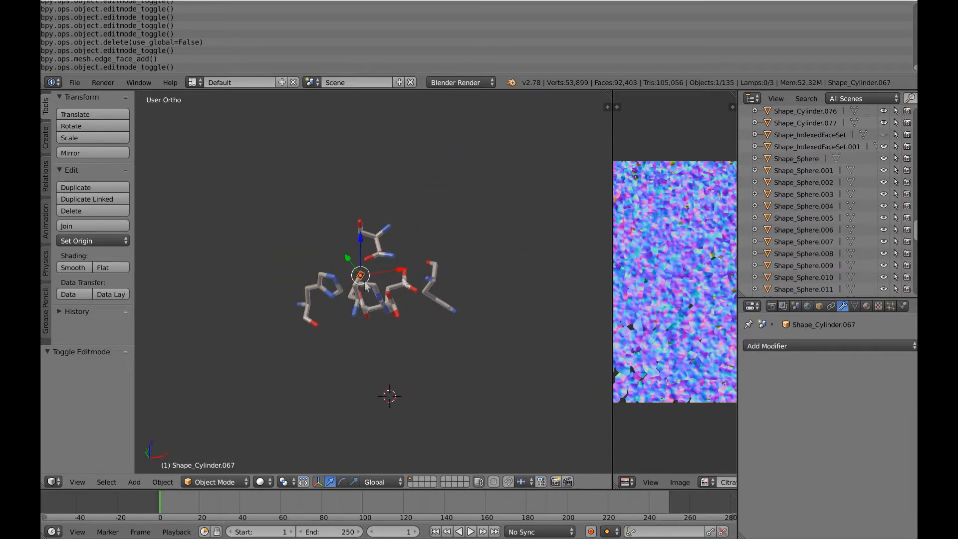
pyautogui.scroll(5, 376, 276)
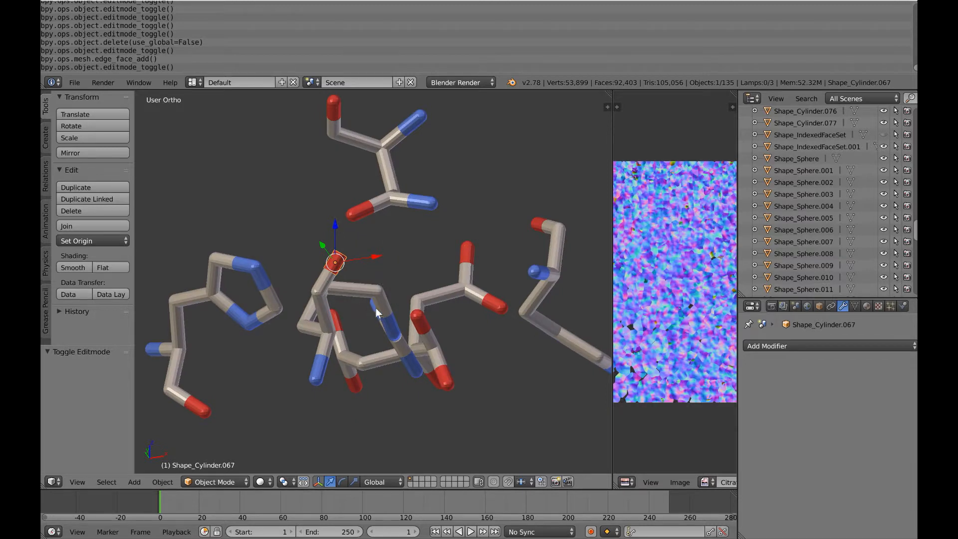
pyautogui.scroll(-6, 380, 308)
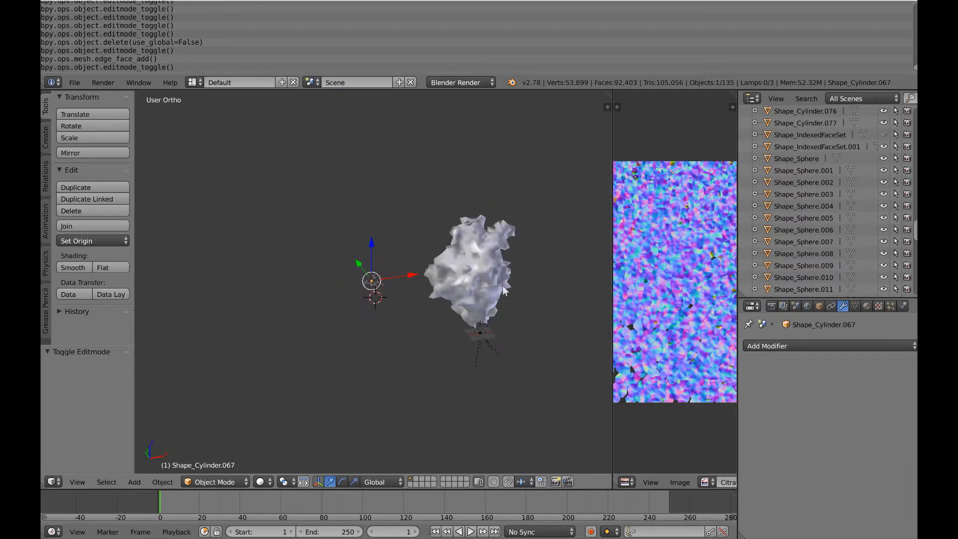
pyautogui.scroll(5, 469, 297)
pyautogui.scroll(5, 414, 303)
pyautogui.scroll(2, 410, 305)
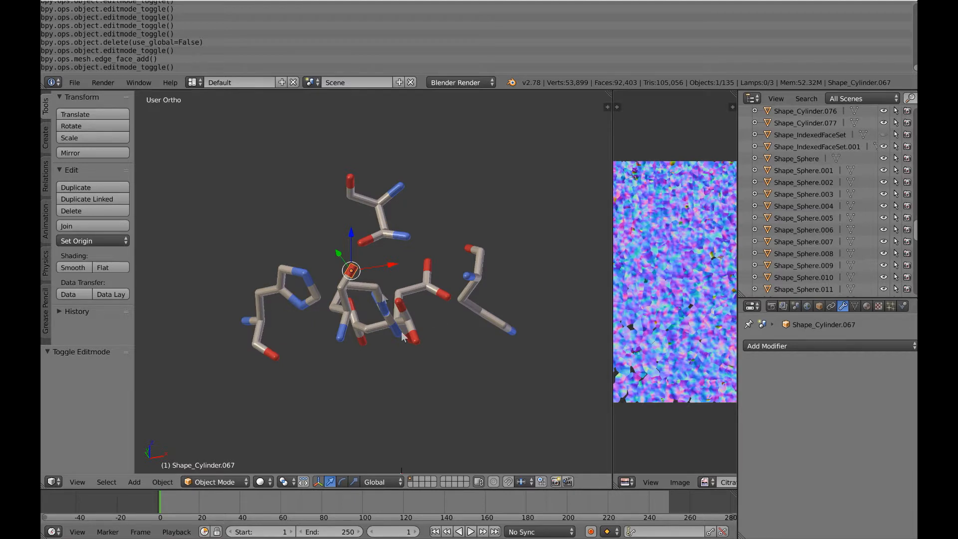
# Step: Switch the 3D viewport shading to Texture and view the normal-mapped protein surface from another angle
pyautogui.scroll(-2, 462, 352)
pyautogui.scroll(-3, 462, 355)
pyautogui.moveTo(463, 355); pyautogui.dragTo(468, 313, button='middle')
pyautogui.scroll(-2, 468, 314)
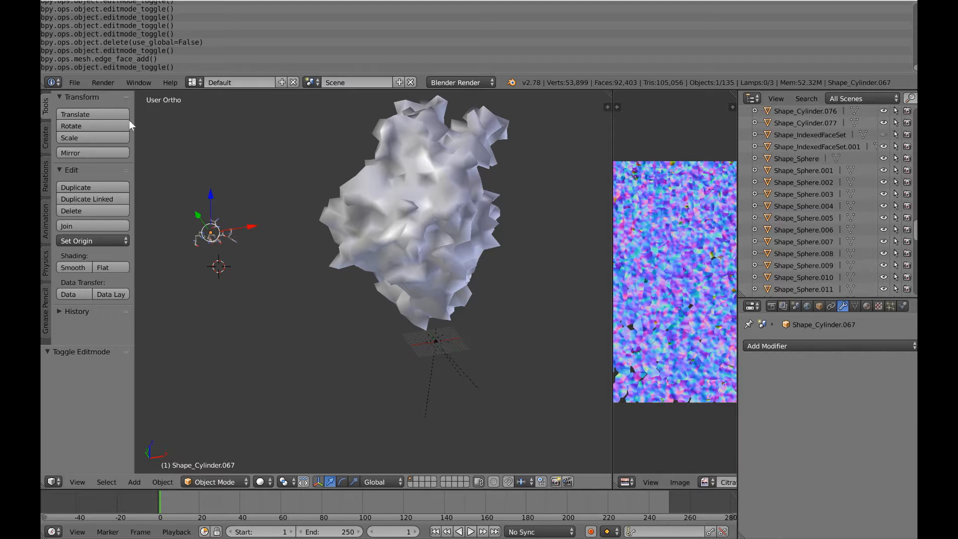
pyautogui.click(271, 480)
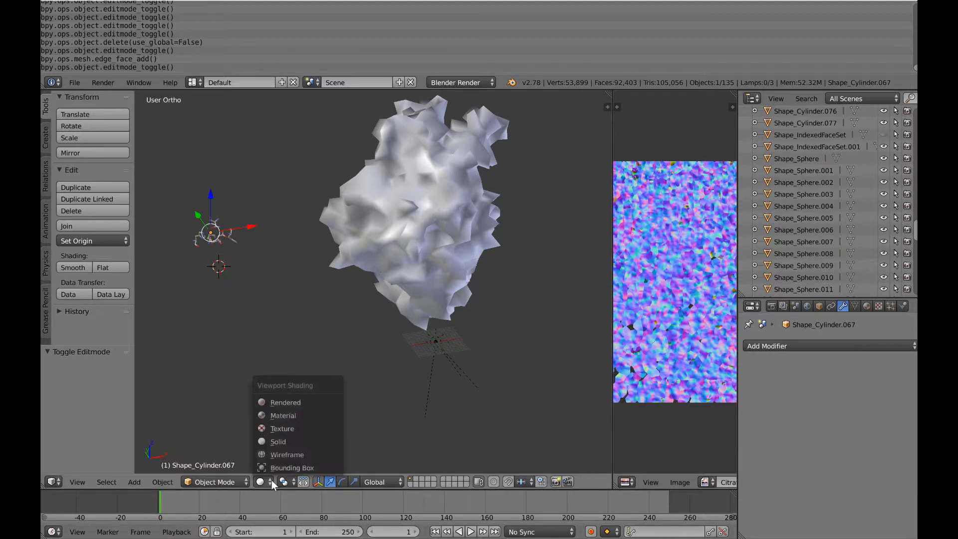
pyautogui.click(292, 429)
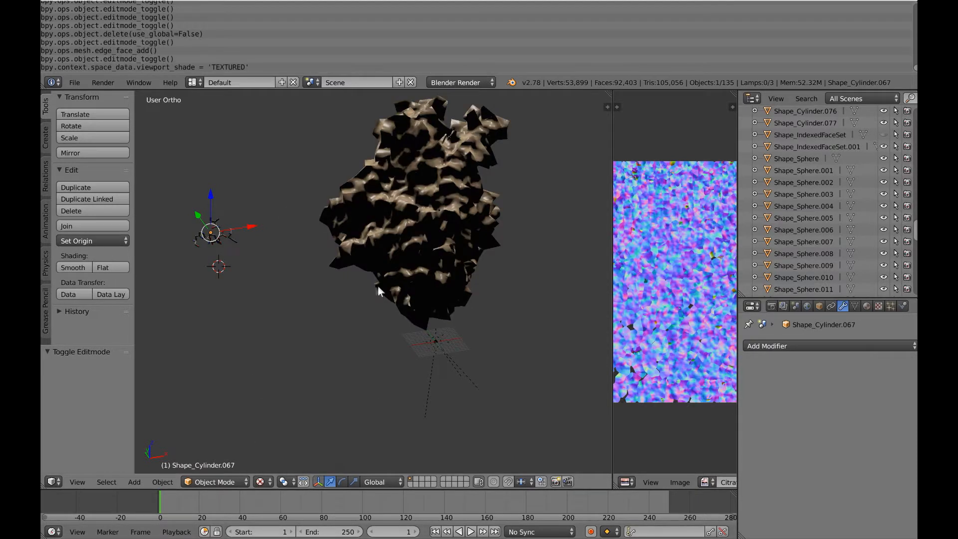
pyautogui.moveTo(476, 313); pyautogui.dragTo(448, 318, button='middle')
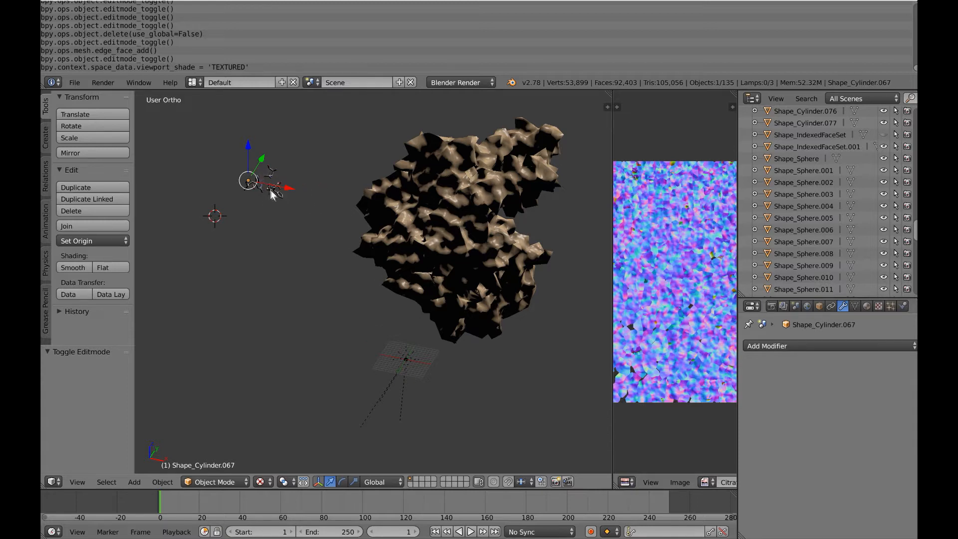
# Step: Deselect all objects and inspect the stick residues close up in textured shading
pyautogui.scroll(2, 266, 188)
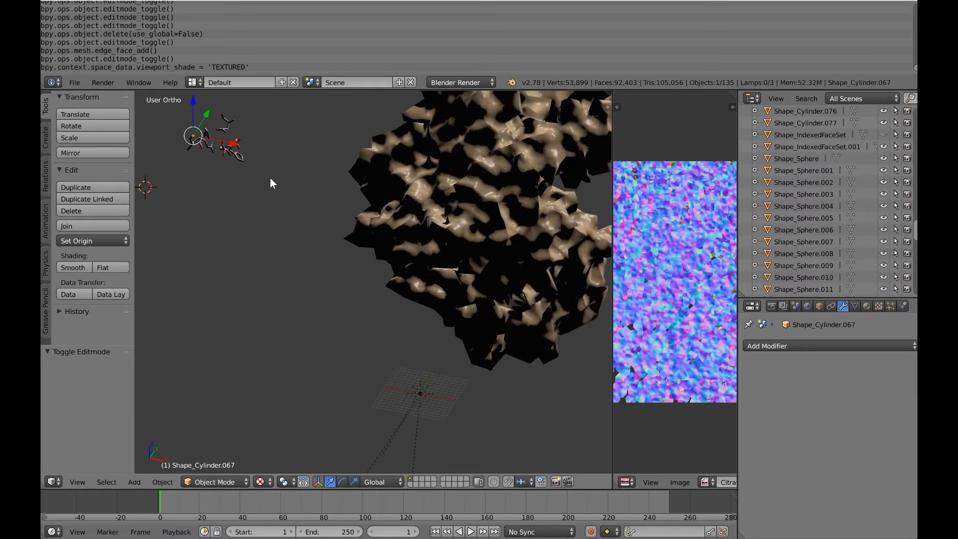
pyautogui.scroll(-5, 300, 209)
pyautogui.scroll(4, 319, 224)
pyautogui.scroll(1, 279, 190)
pyautogui.keyDown('shift'); pyautogui.moveTo(270, 193); pyautogui.dragTo(394, 309, button='middle'); pyautogui.keyUp('shift')
pyautogui.scroll(3, 394, 310)
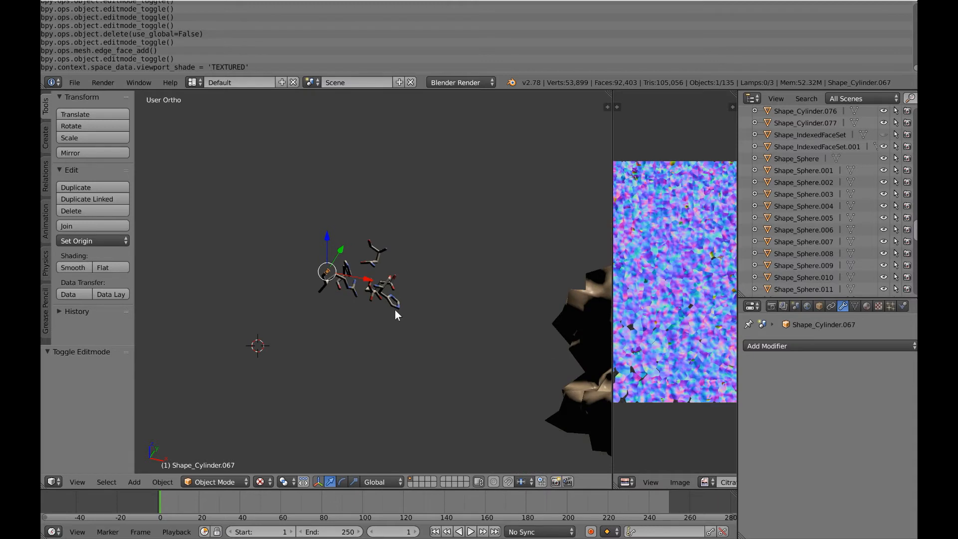
pyautogui.scroll(3, 395, 311)
pyautogui.press('a')
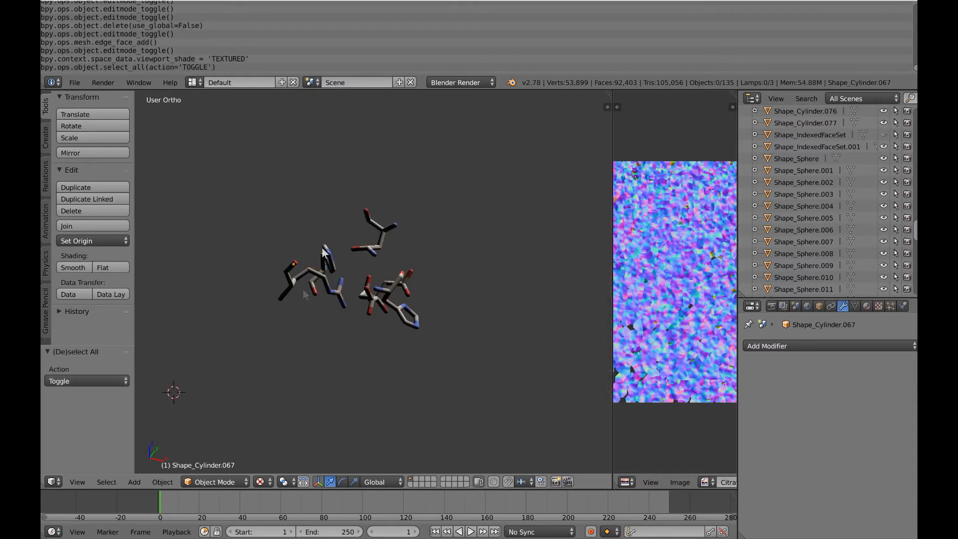
pyautogui.scroll(5, 372, 256)
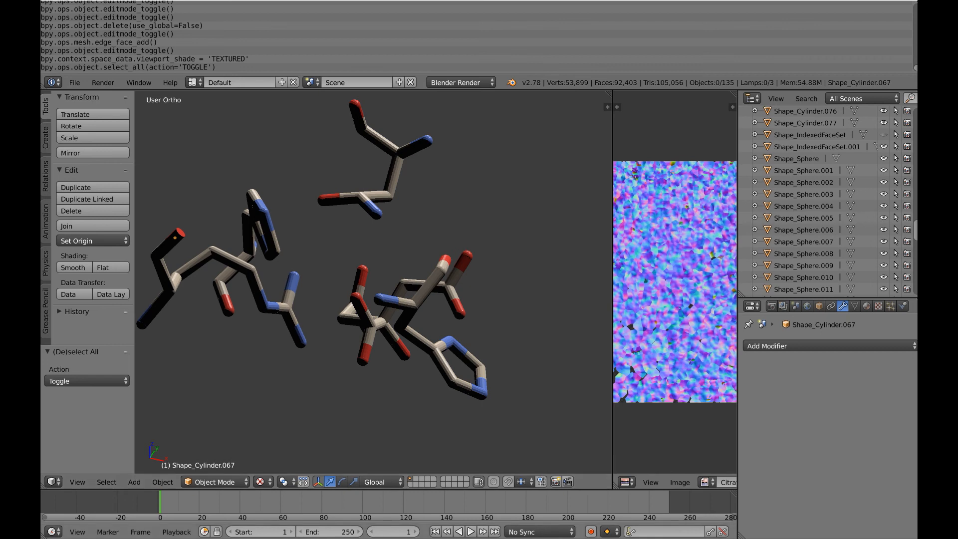
pyautogui.click(531, 538)
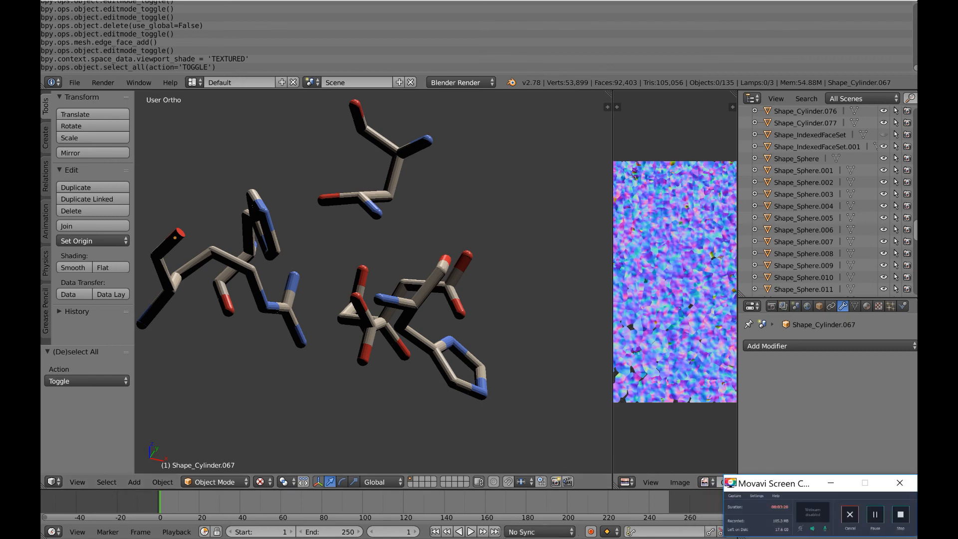